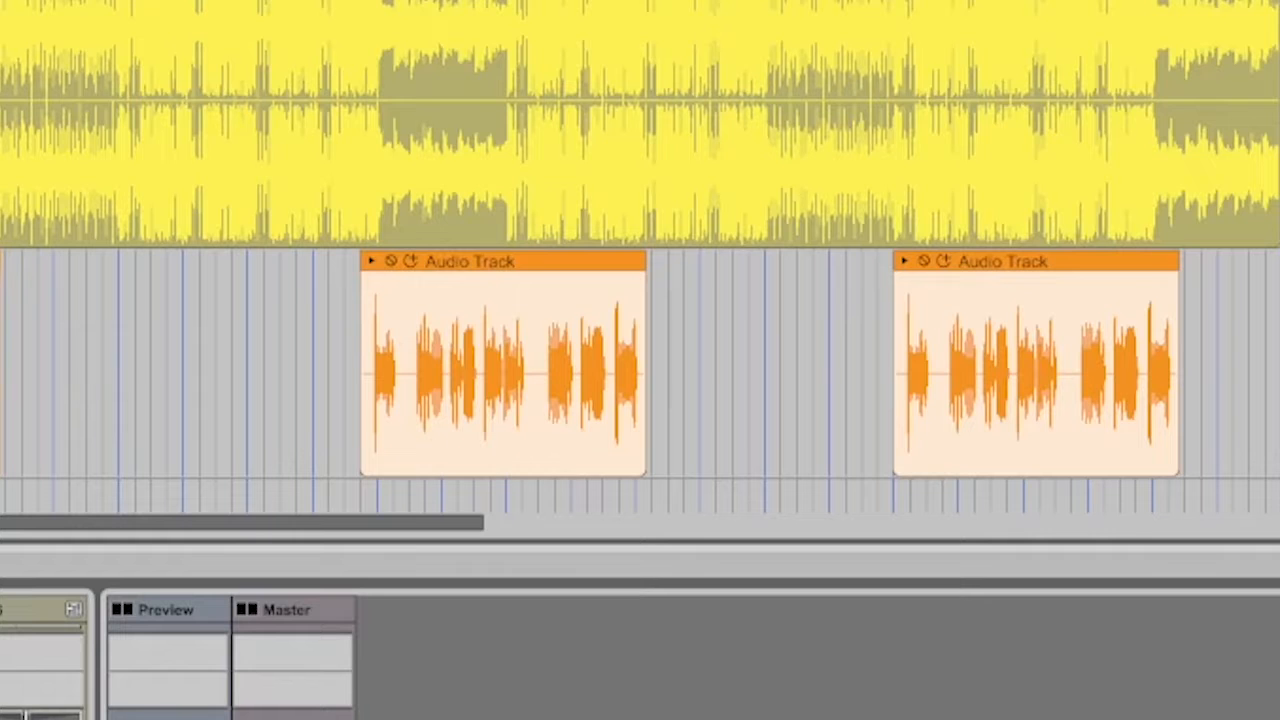
- Solo the vocal on track 2 and play its clip on its own
{"action": "scroll", "coordinate": [640, 256], "scroll_direction": "up", "scroll_amount": 4}
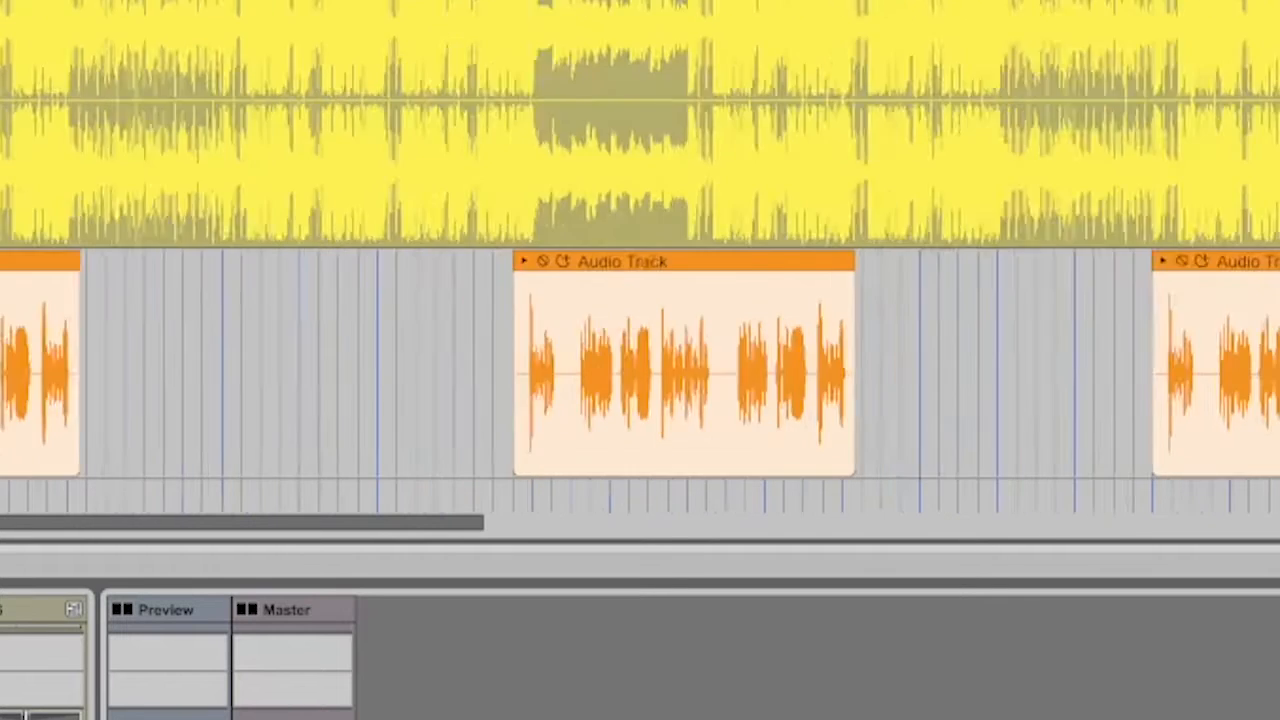
{"action": "scroll", "coordinate": [640, 256], "scroll_direction": "up", "scroll_amount": 2}
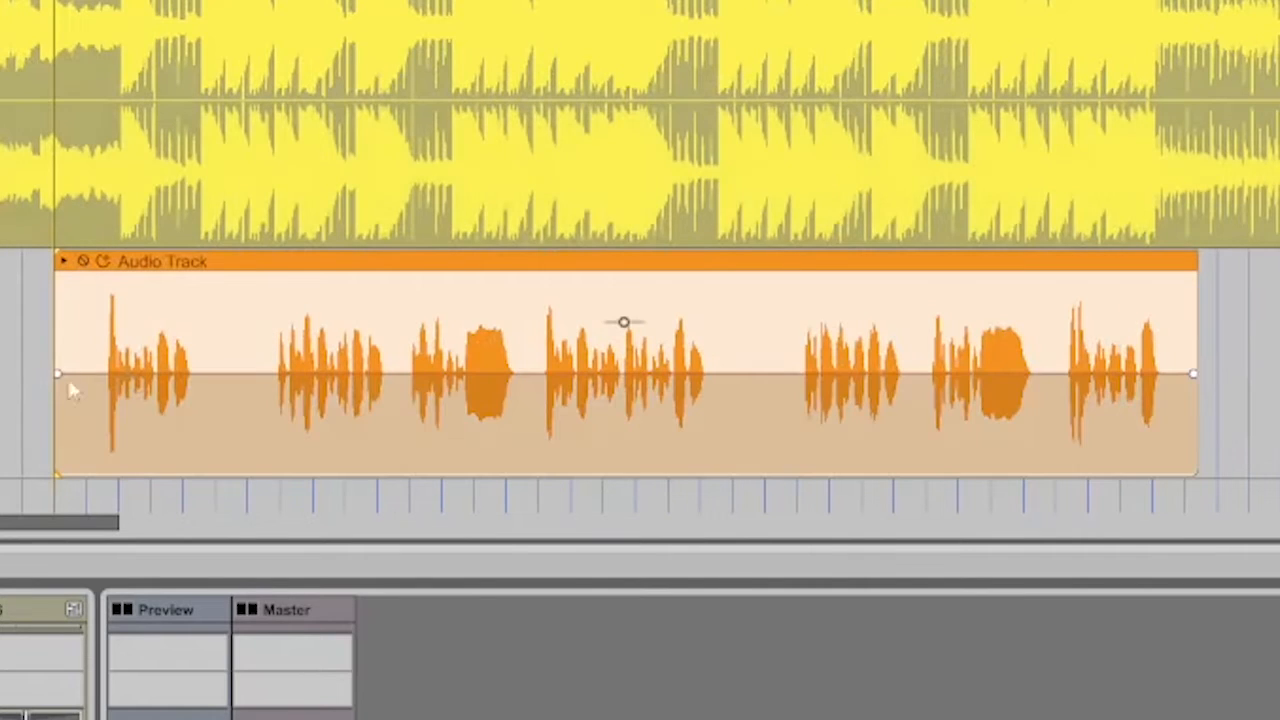
{"action": "key", "text": "alt+s"}
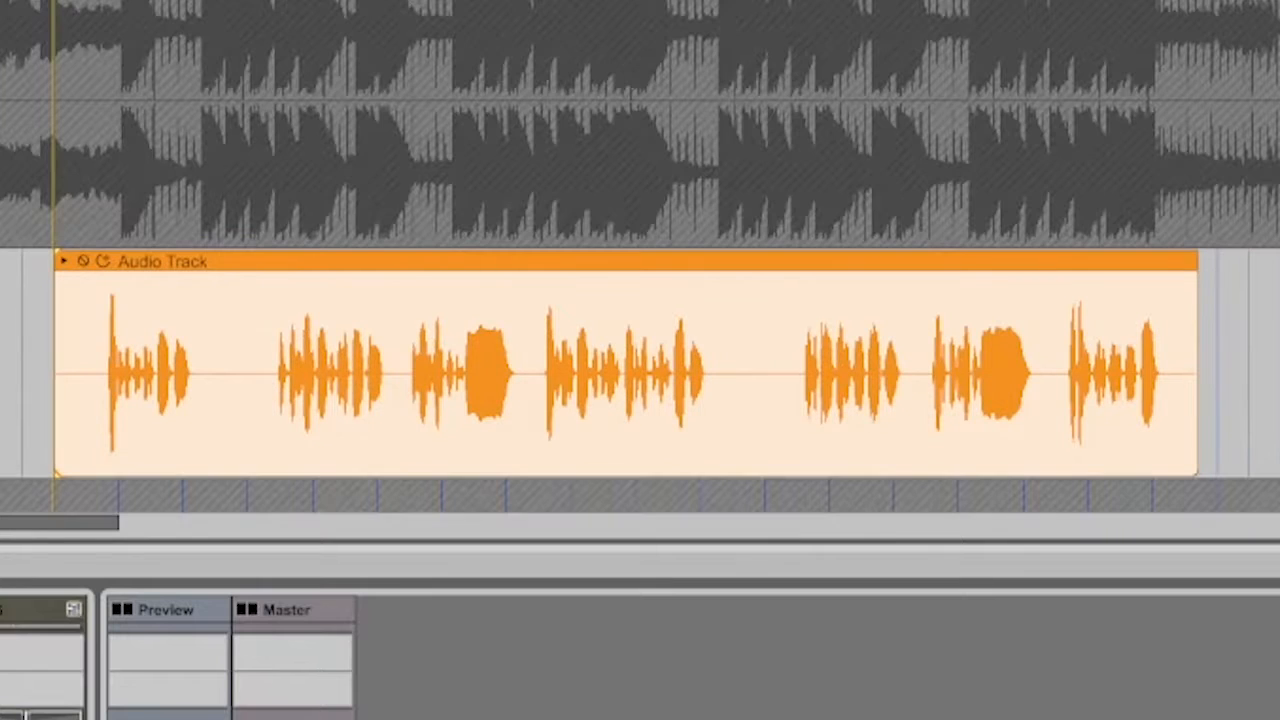
{"action": "key", "text": "space"}
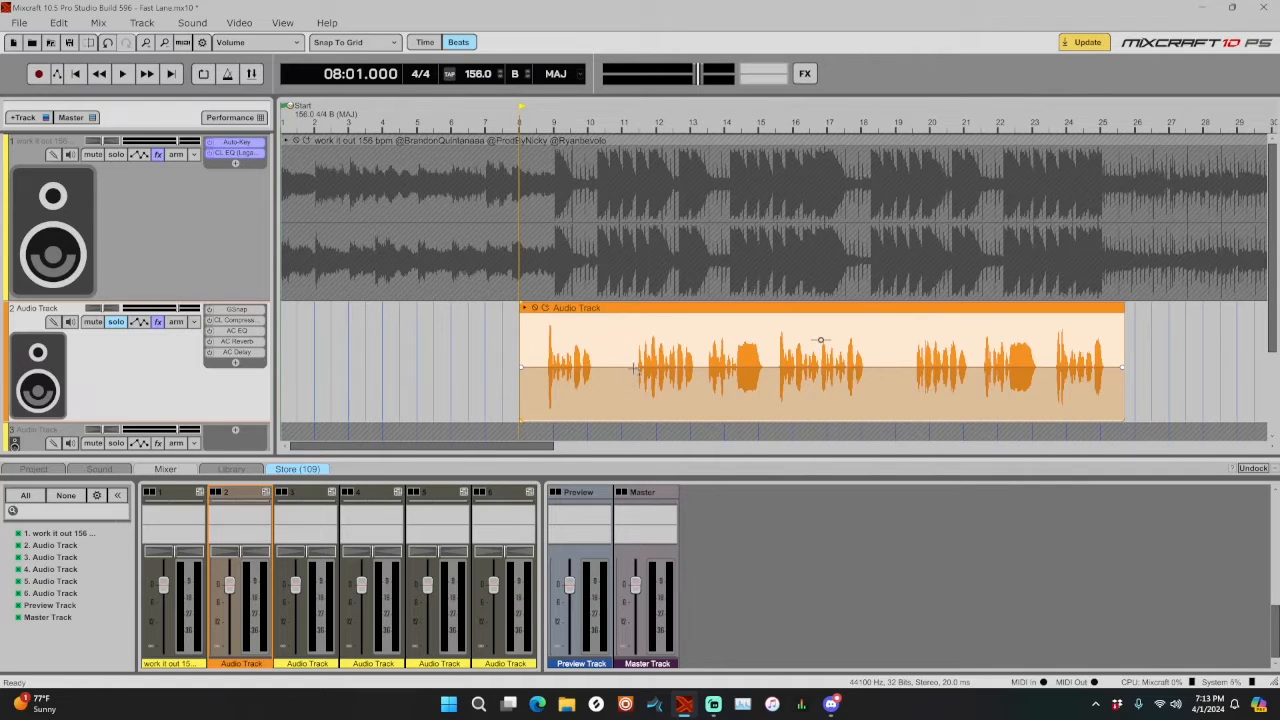
- Highlight the silent gaps between the vocal phrases around bars 11 and 19, and place the playhead at bar 7
{"action": "left_click_drag", "start_coordinate": [638, 368], "coordinate": [605, 369]}
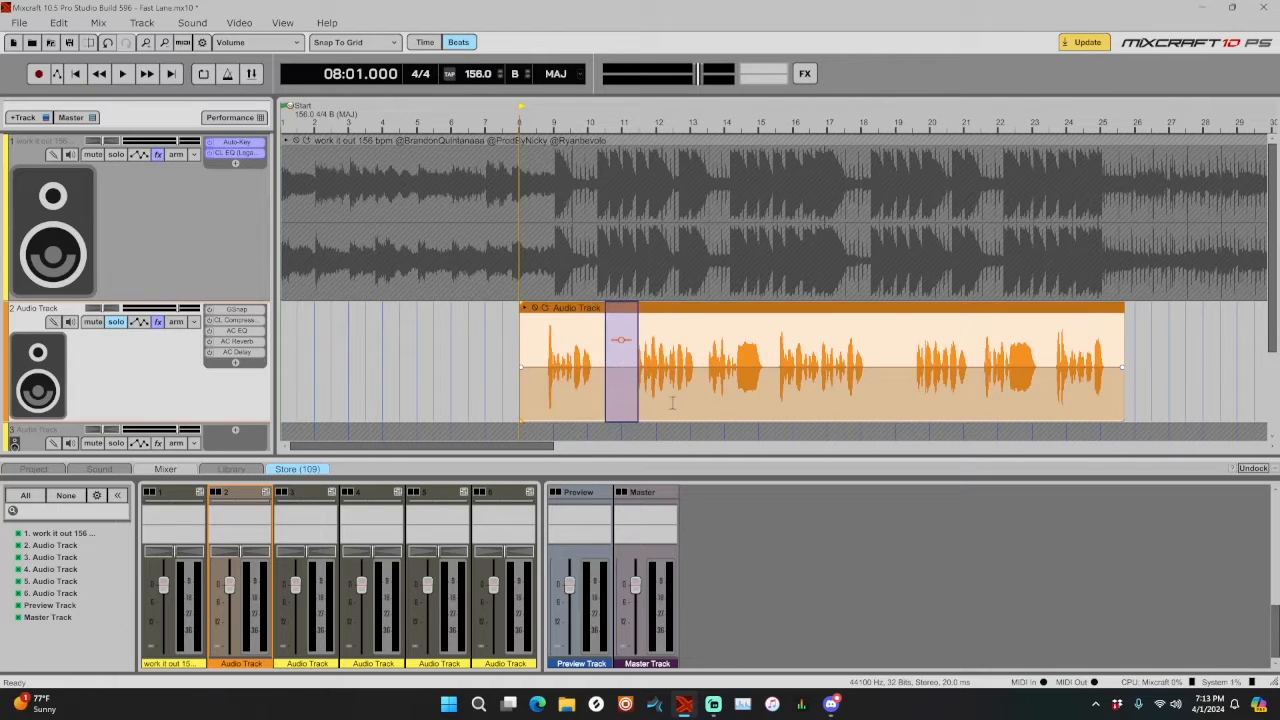
{"action": "left_click_drag", "start_coordinate": [910, 370], "coordinate": [873, 375]}
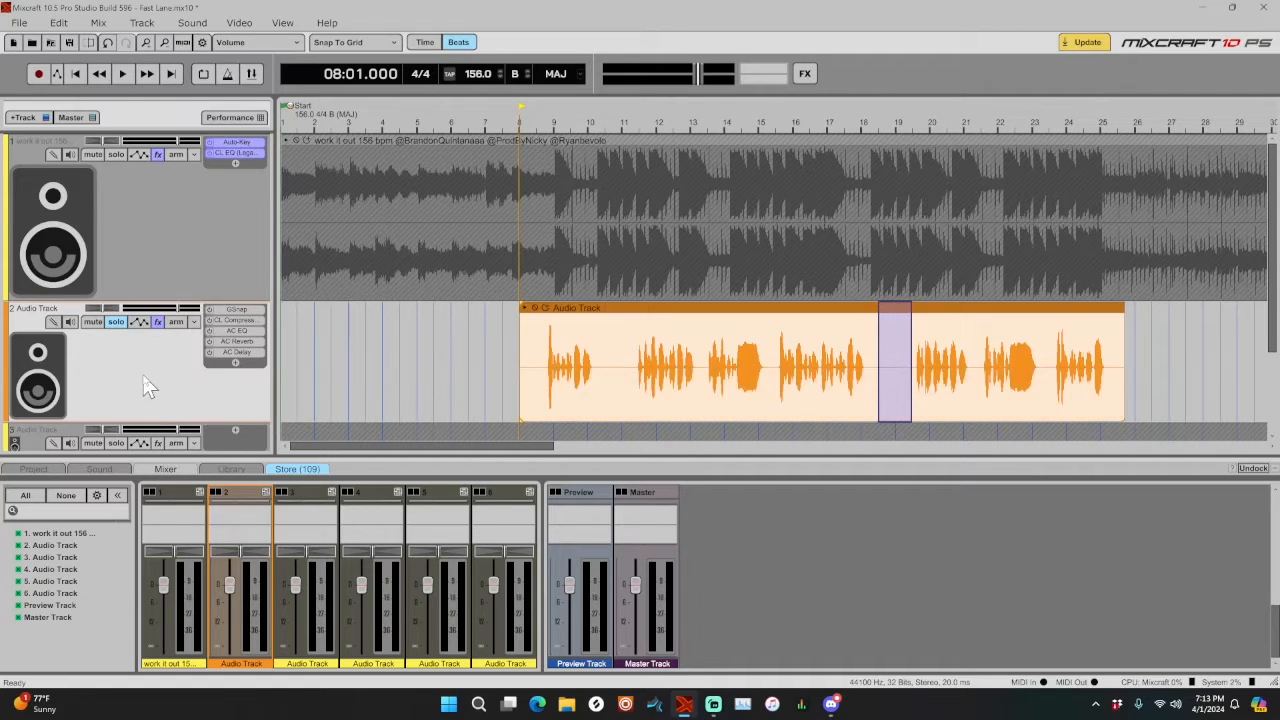
{"action": "left_click", "coordinate": [486, 378]}
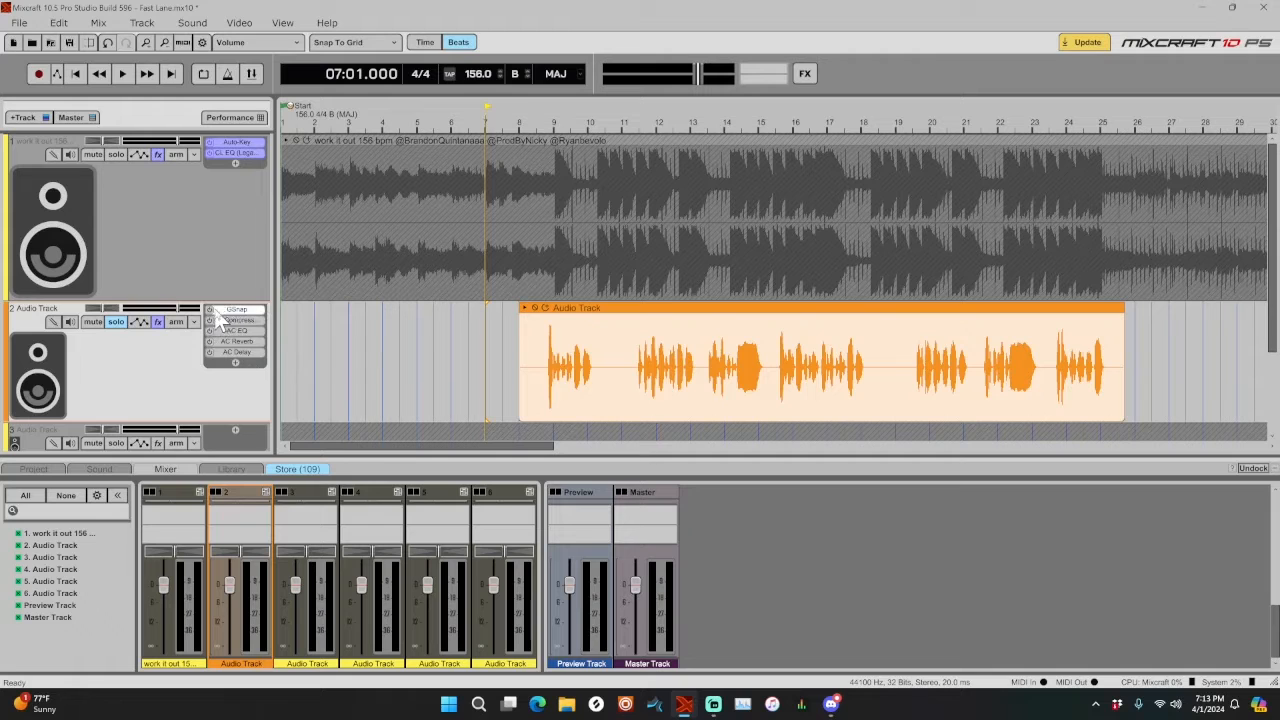
- Activate all effects in track 2's effect list and close the list
{"action": "left_click", "coordinate": [157, 323]}
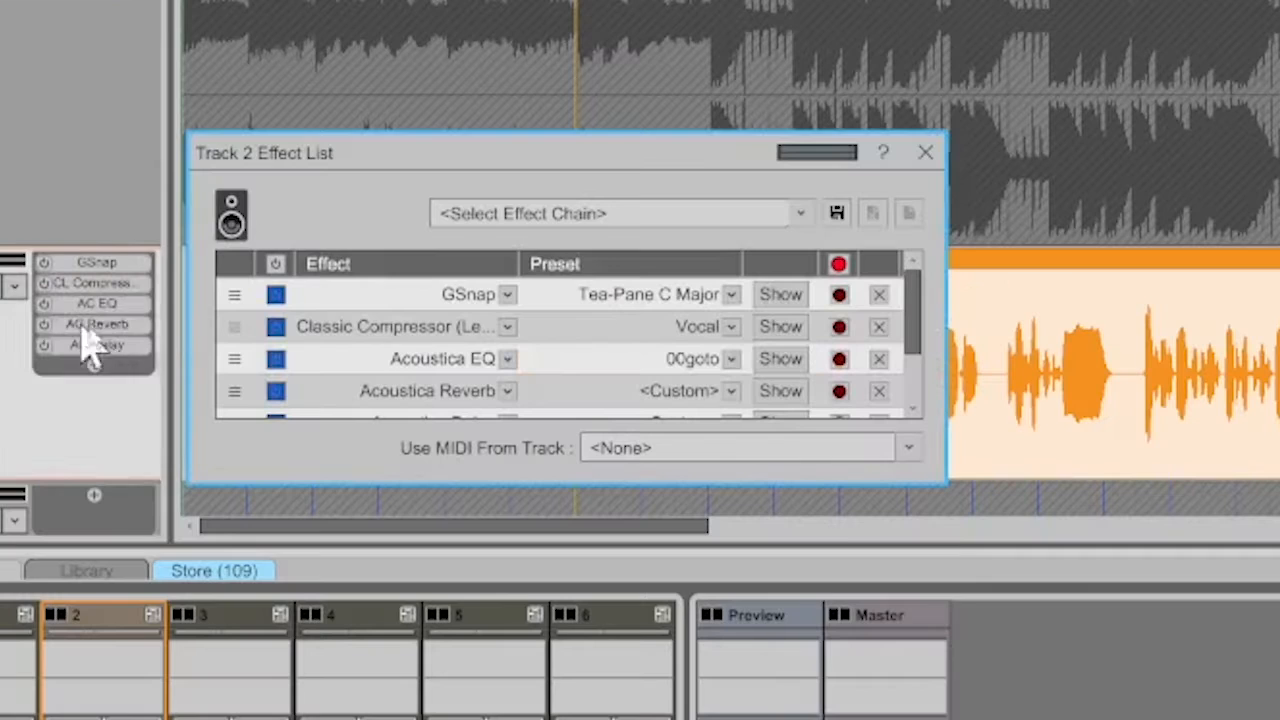
{"action": "left_click", "coordinate": [276, 265]}
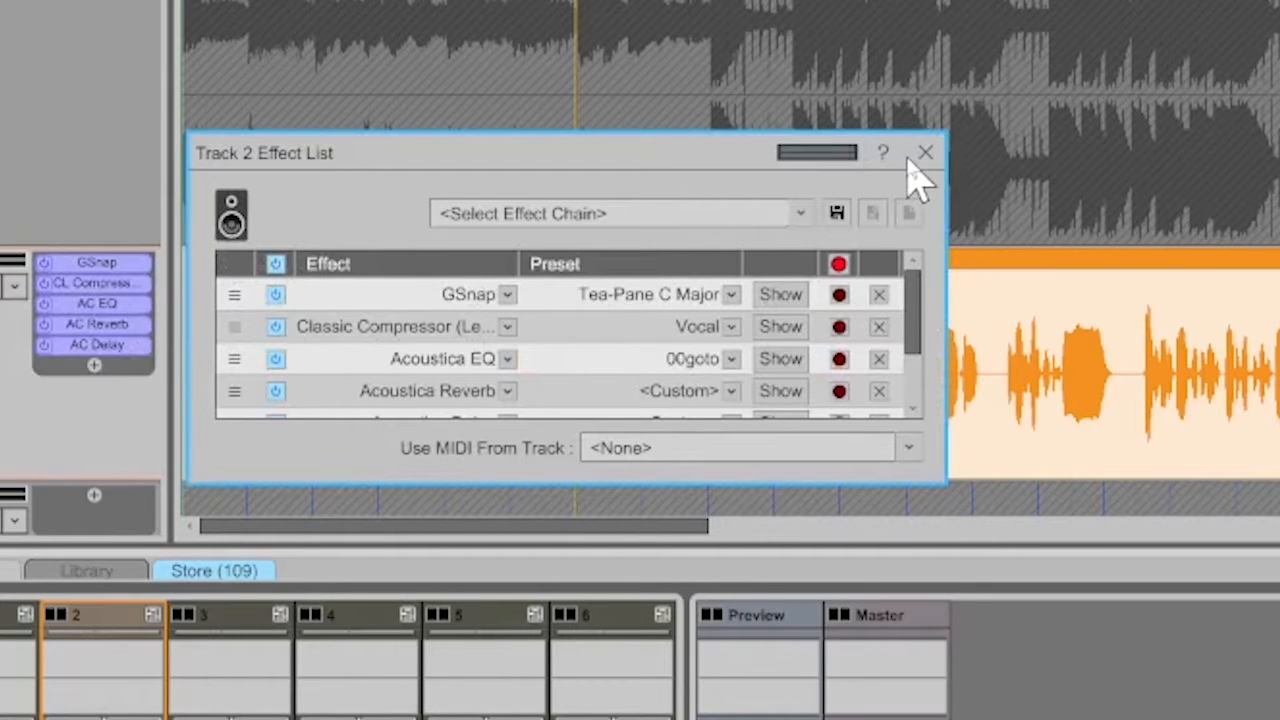
{"action": "left_click", "coordinate": [924, 153]}
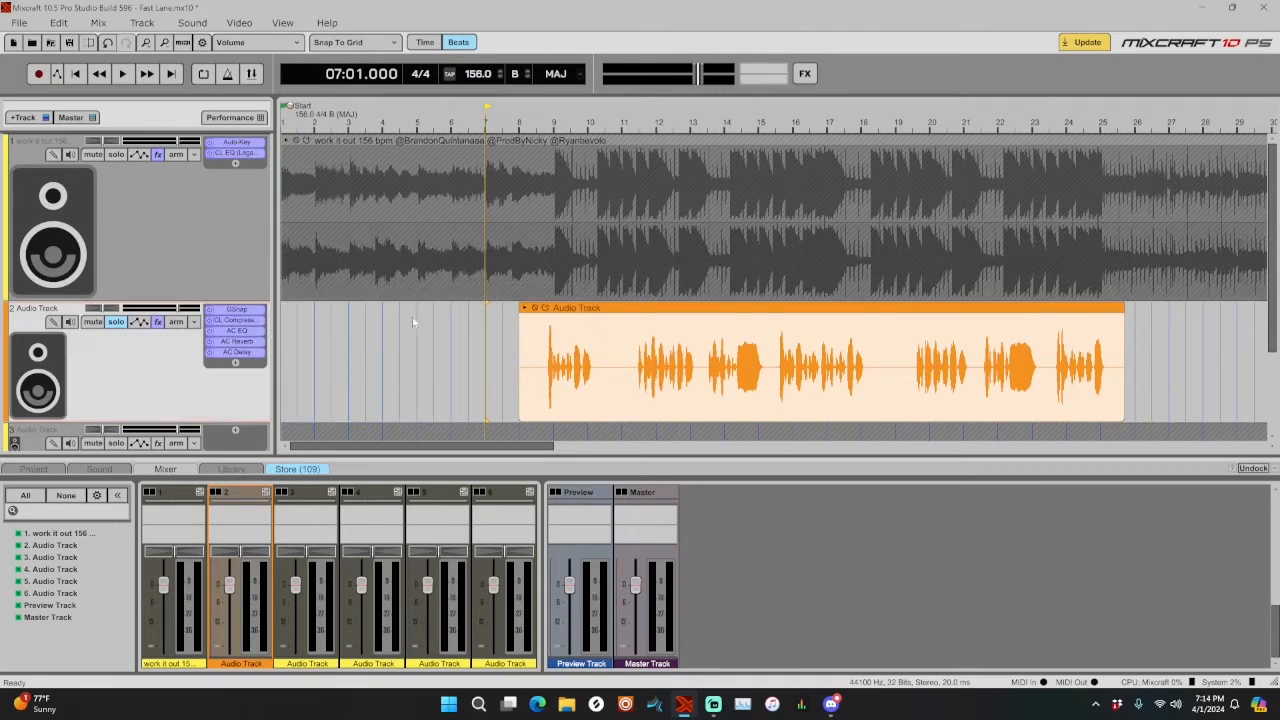
- Deactivate track 2's compressor, EQ, reverb and delay, leaving only GSnap on, and play the vocal from bar 7
{"action": "left_click", "coordinate": [207, 344]}
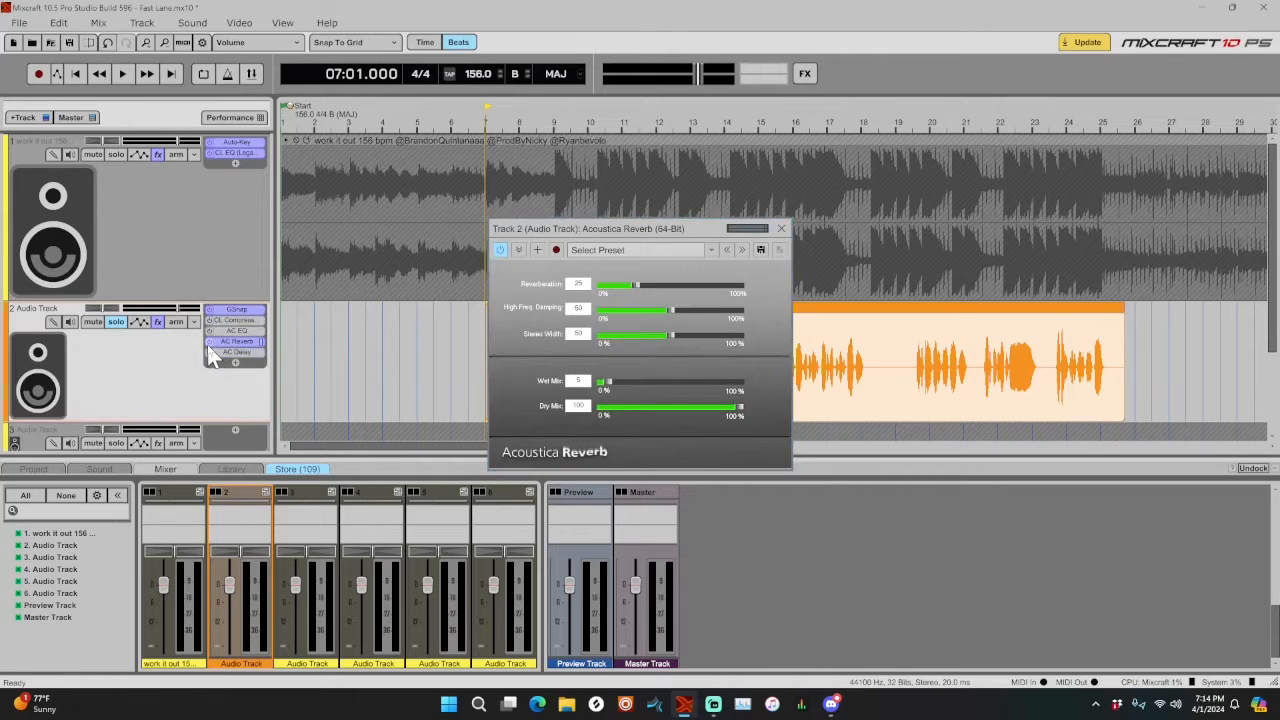
{"action": "left_click", "coordinate": [781, 228]}
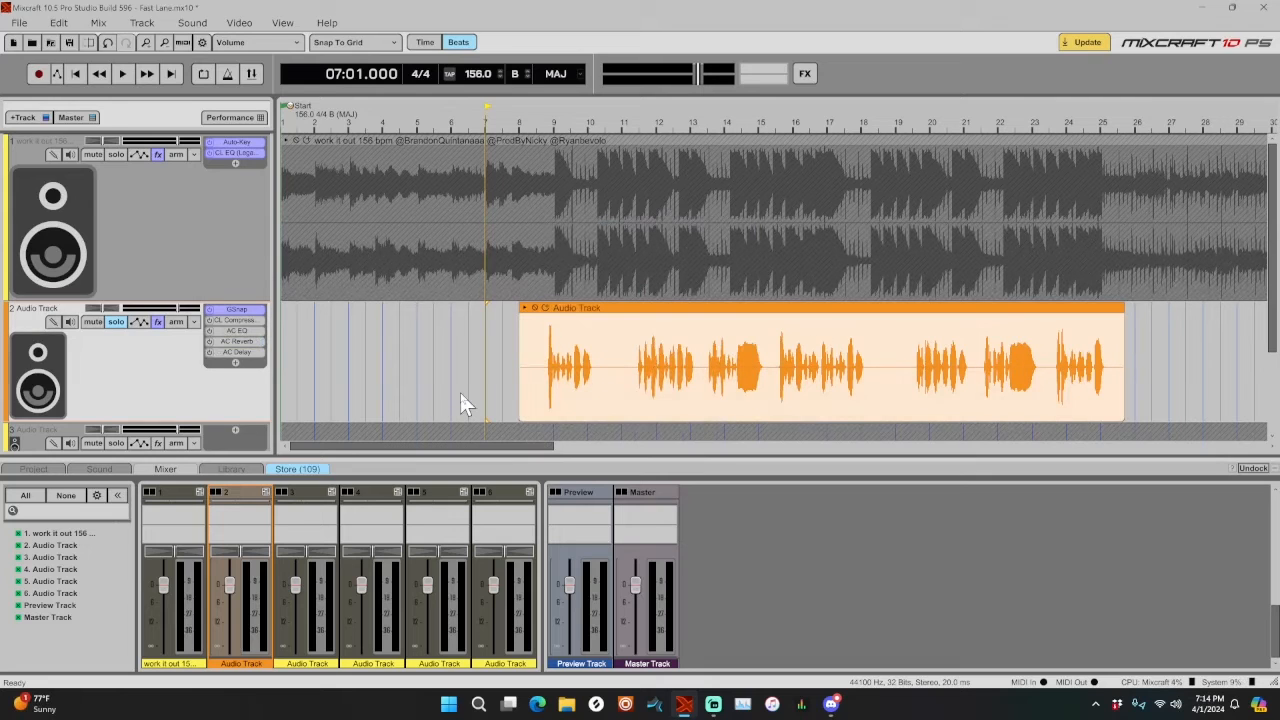
{"action": "key", "text": "space"}
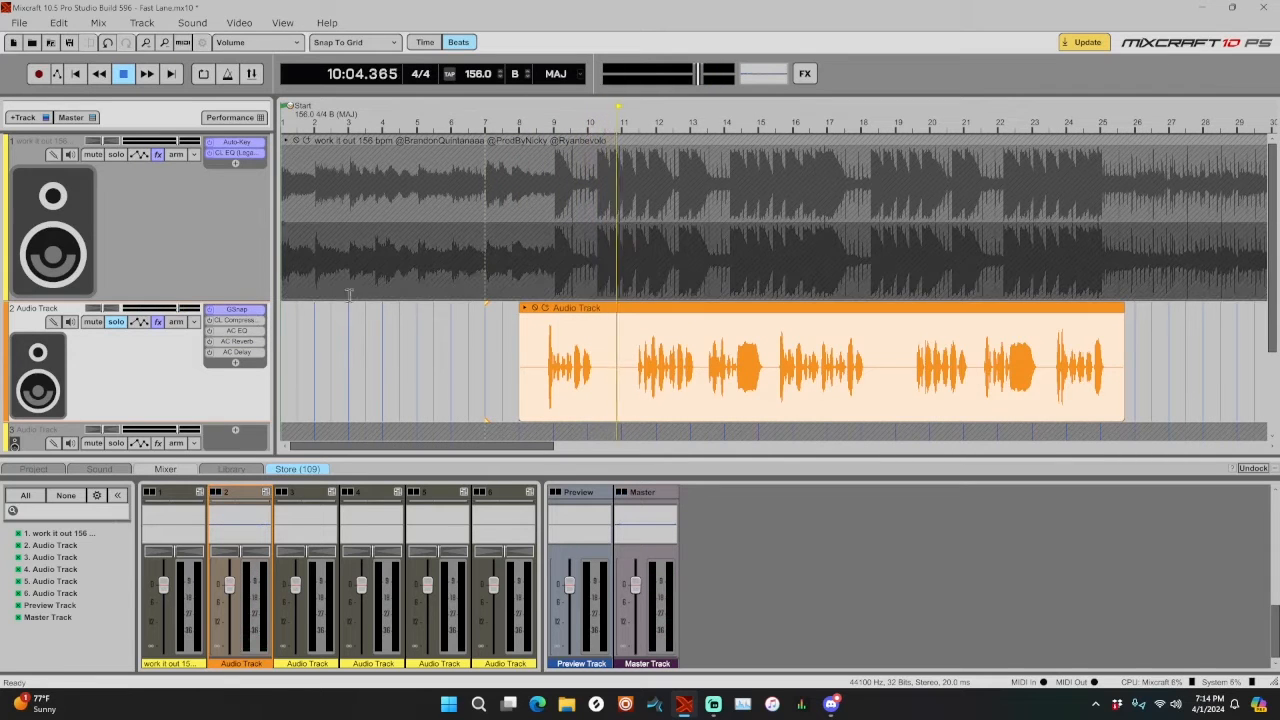
- Open track 2's GSnap settings, stop playback and look through the presets without changing the selection
{"action": "left_click", "coordinate": [240, 310]}
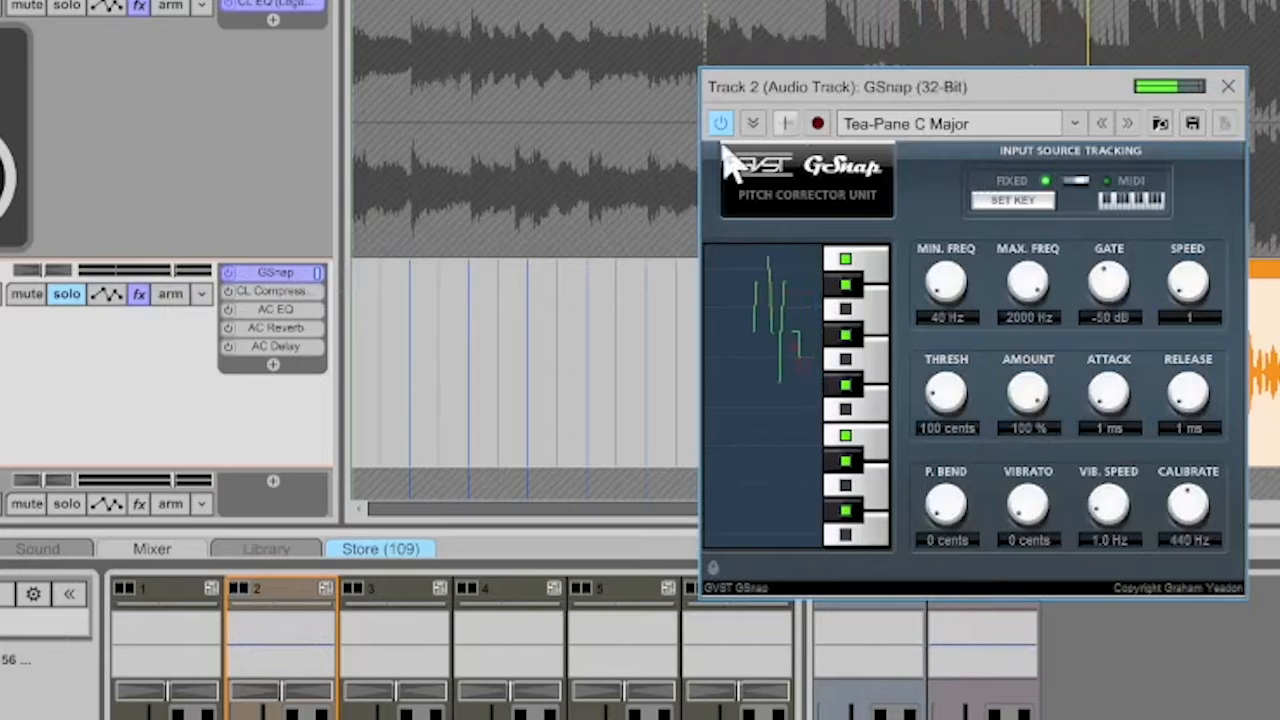
{"action": "left_click", "coordinate": [160, 388]}
{"action": "key", "text": "space"}
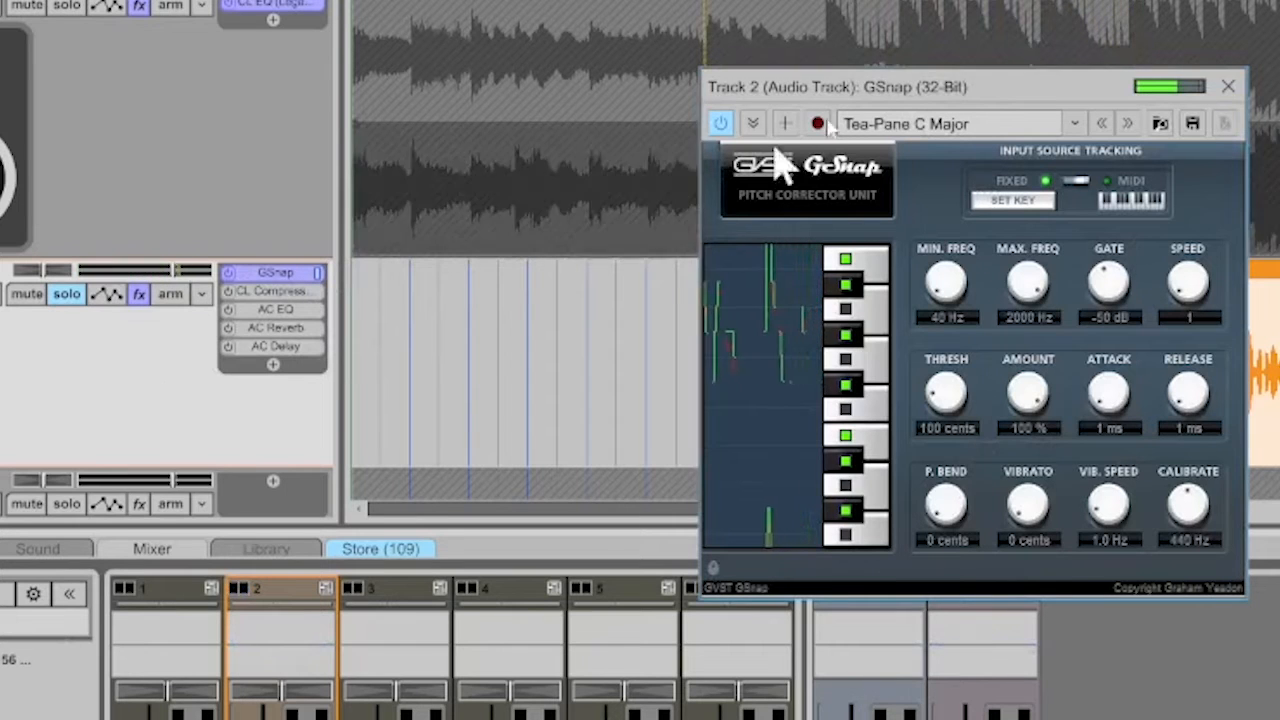
{"action": "left_click_drag", "start_coordinate": [877, 86], "coordinate": [396, 12]}
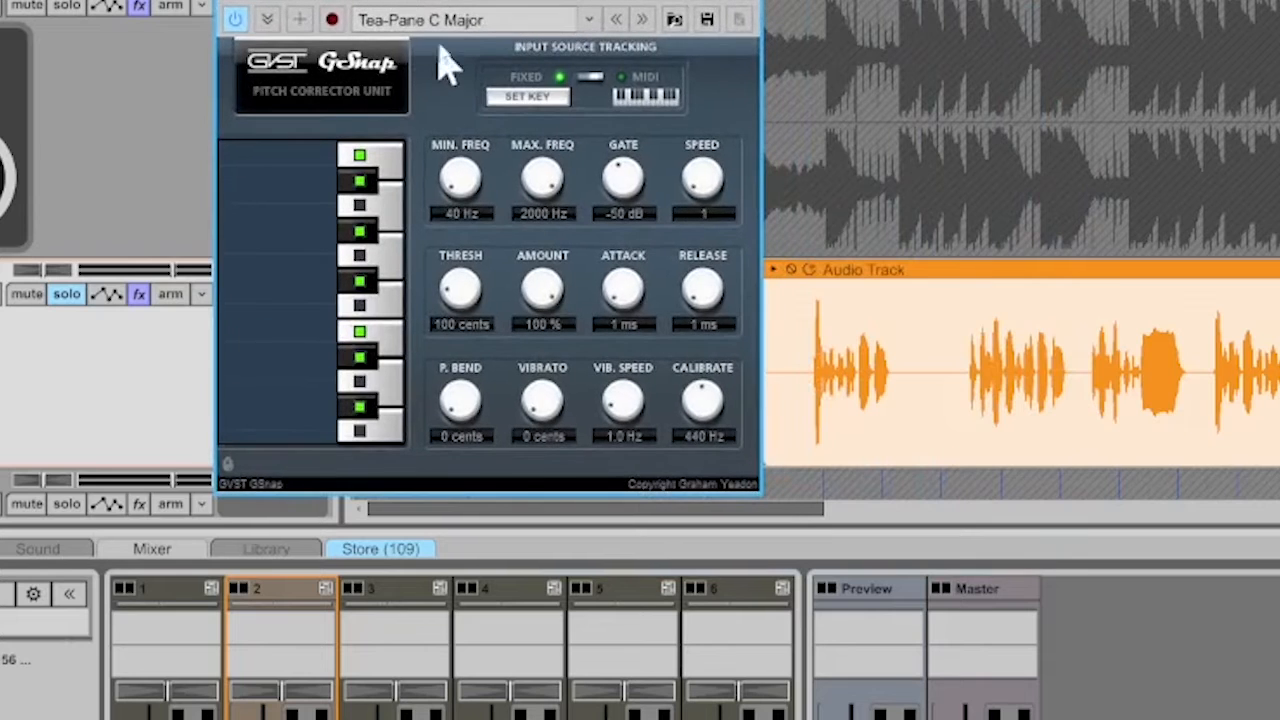
{"action": "left_click", "coordinate": [470, 22]}
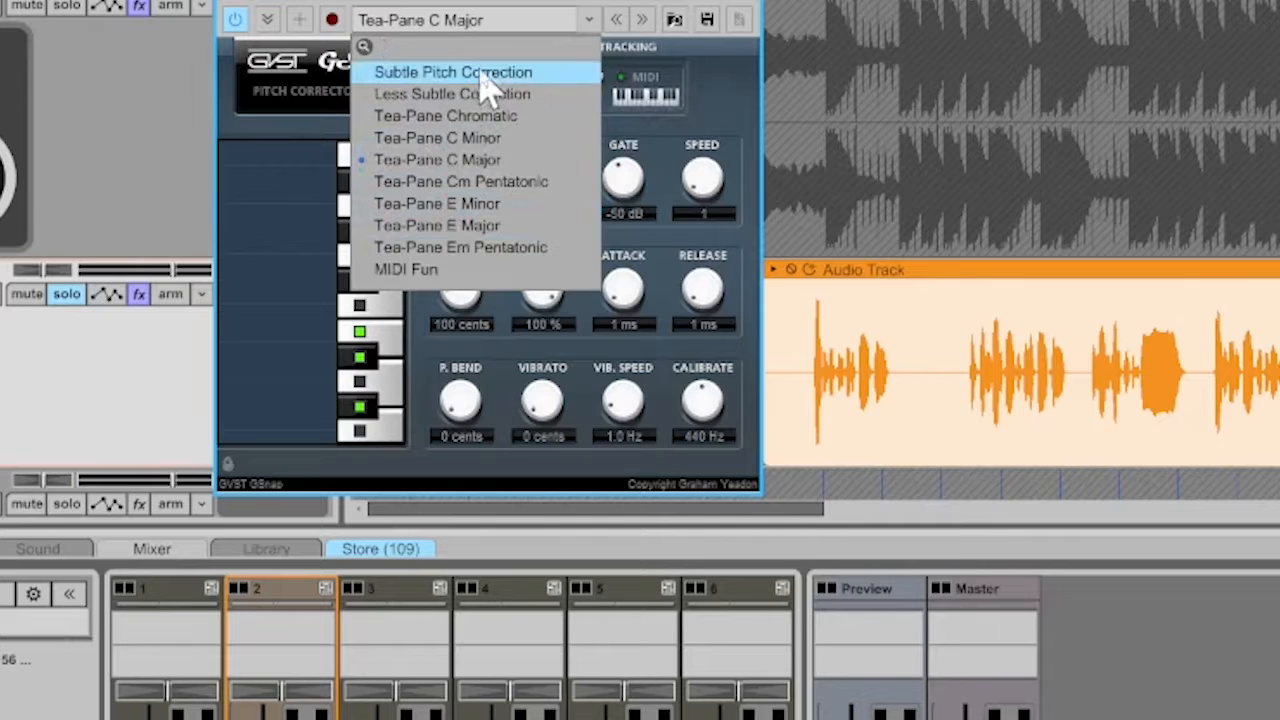
{"action": "left_click", "coordinate": [708, 97]}
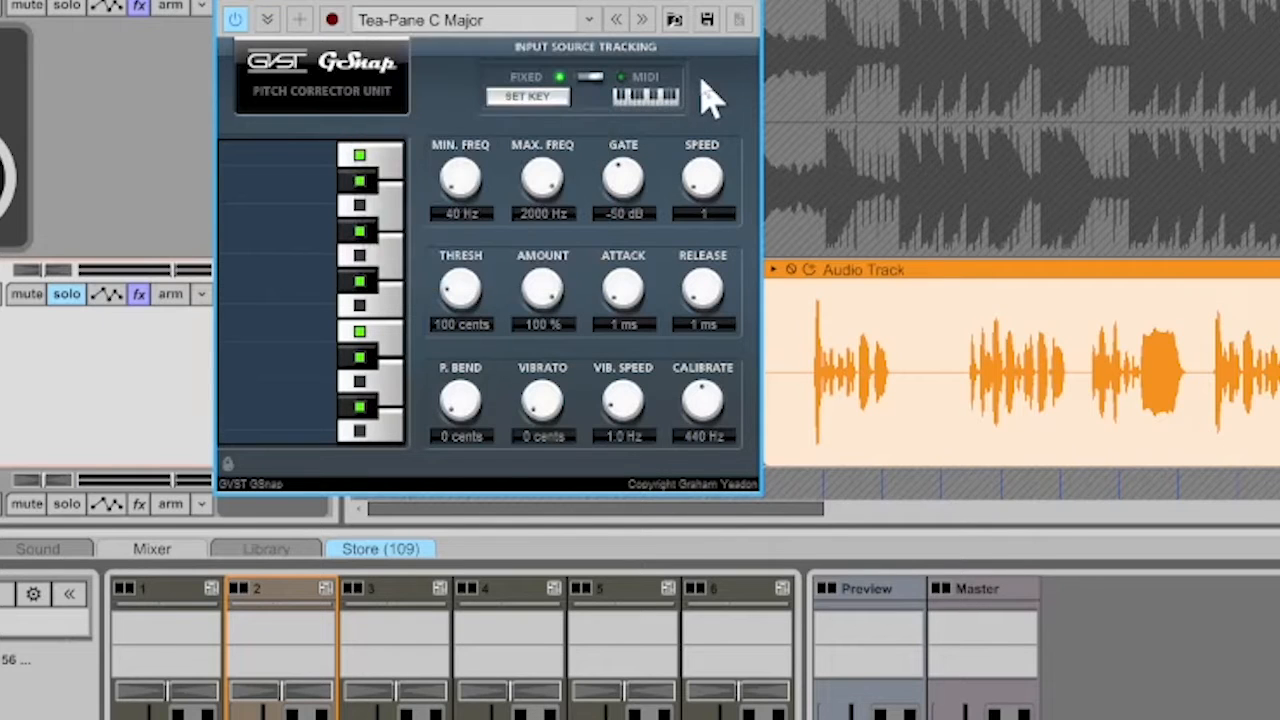
{"action": "left_click_drag", "start_coordinate": [580, 6], "coordinate": [708, 150]}
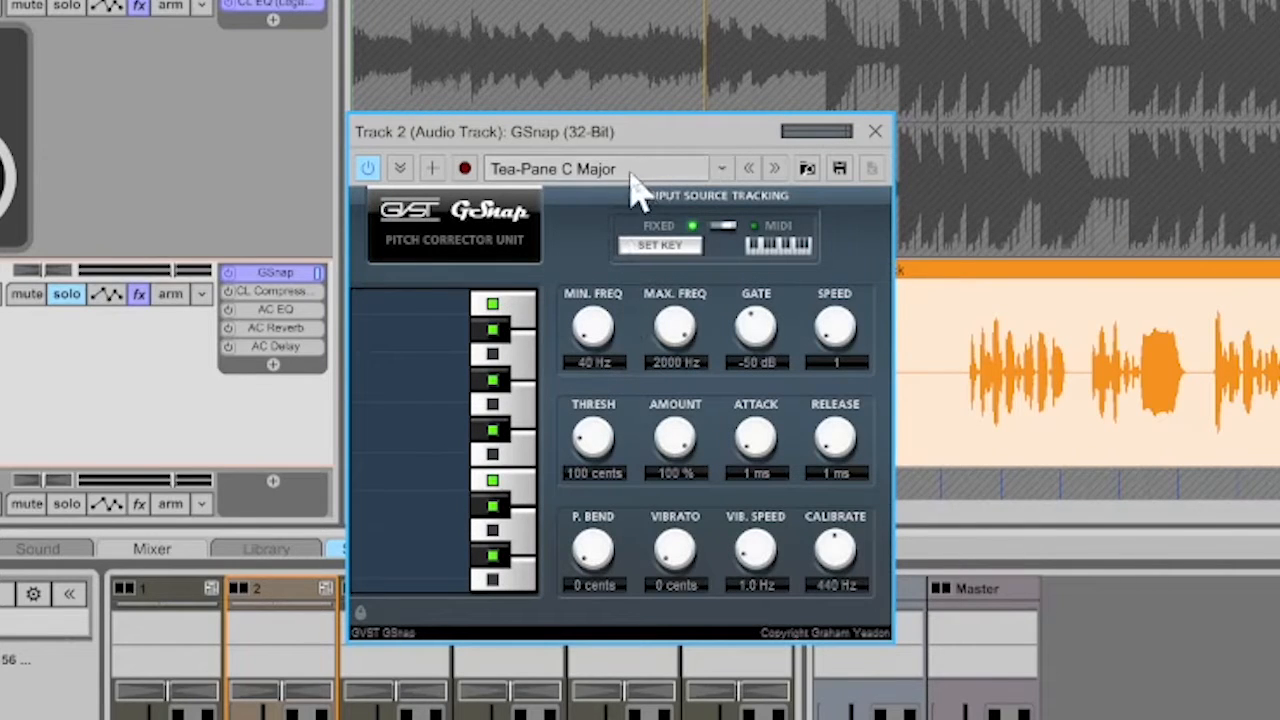
- Set GSnap's key and scale to B Major with Set Threshold to Fill Gaps on
{"action": "left_click", "coordinate": [670, 255]}
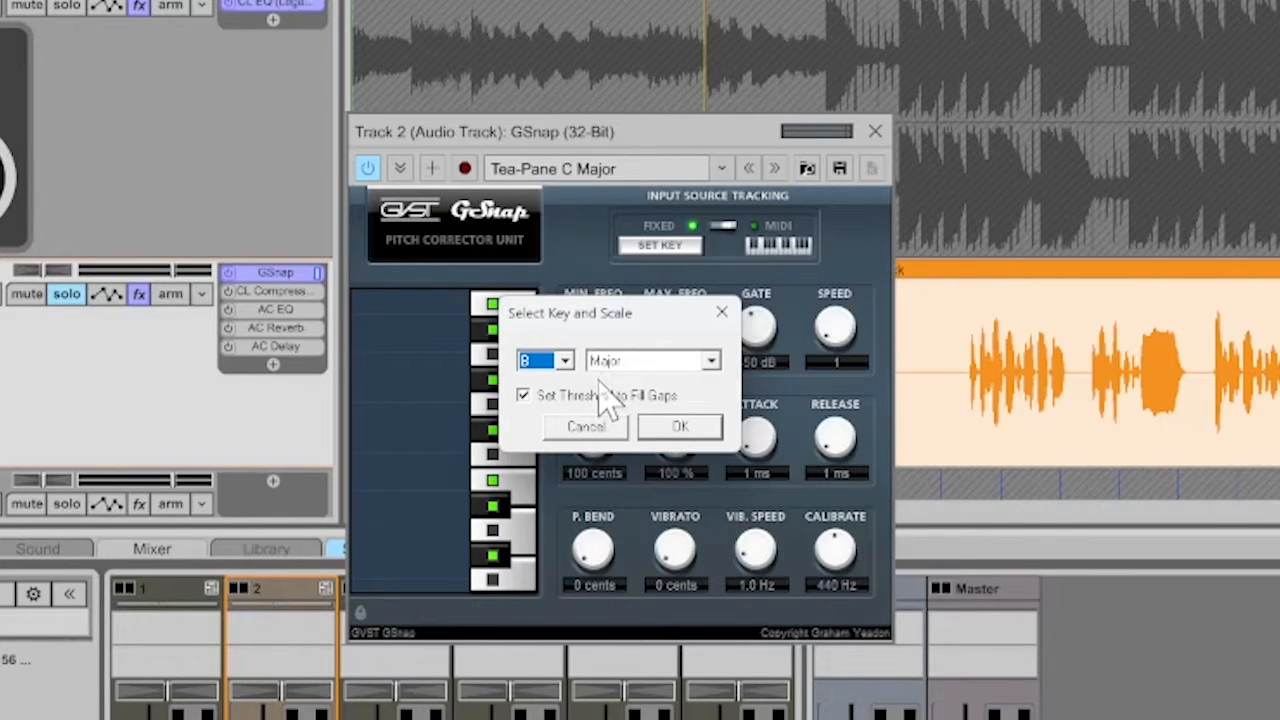
{"action": "left_click", "coordinate": [674, 426]}
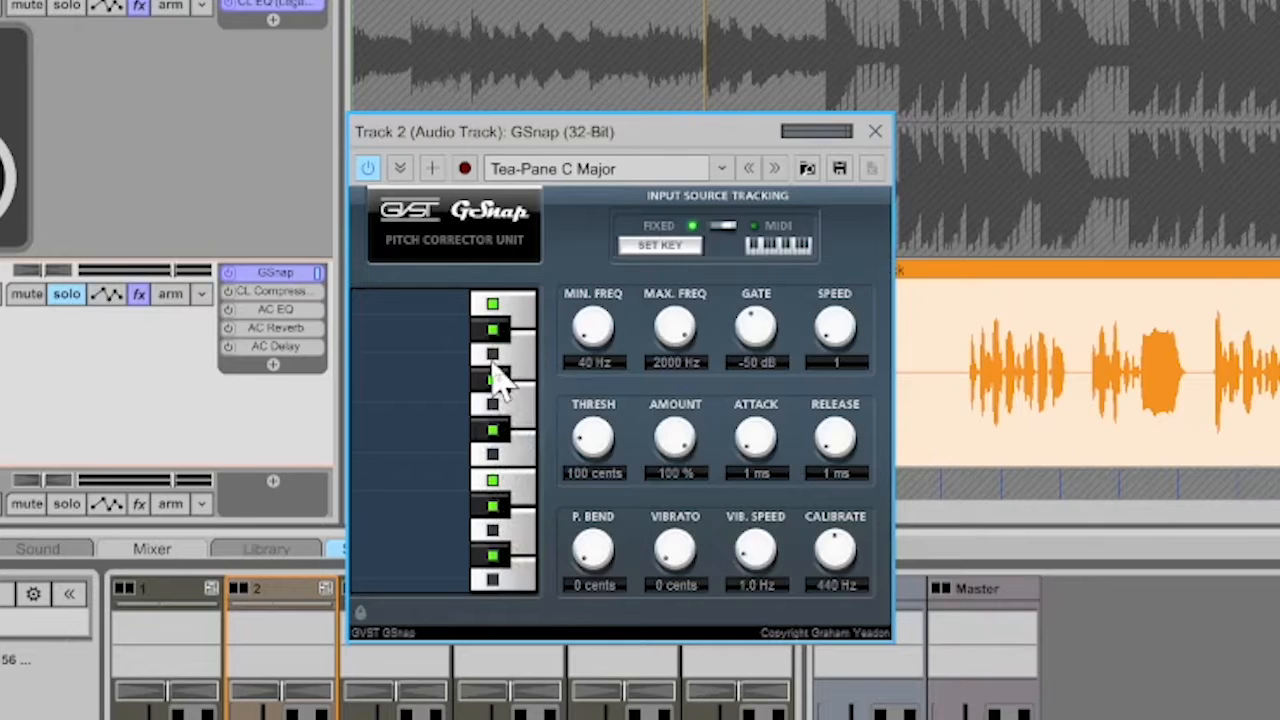
- Change GSnap's key to C# Major to compare which notes are enabled
{"action": "left_click", "coordinate": [665, 250]}
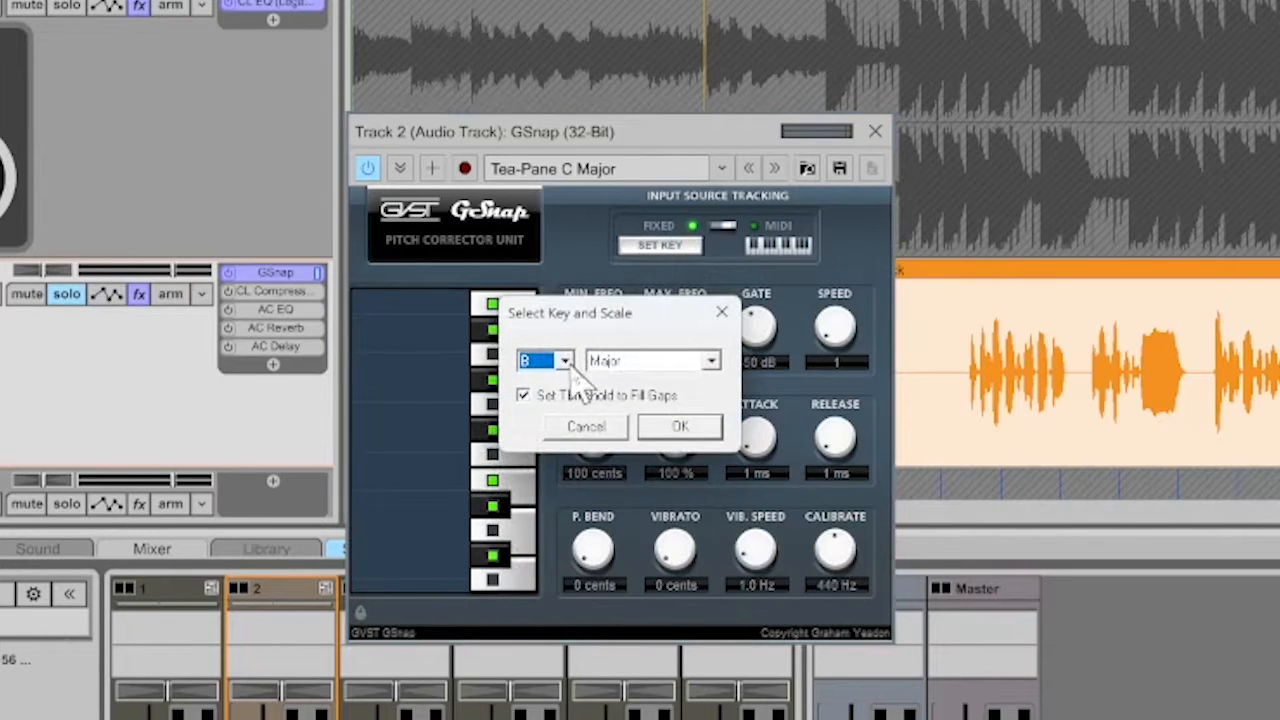
{"action": "left_click", "coordinate": [565, 361]}
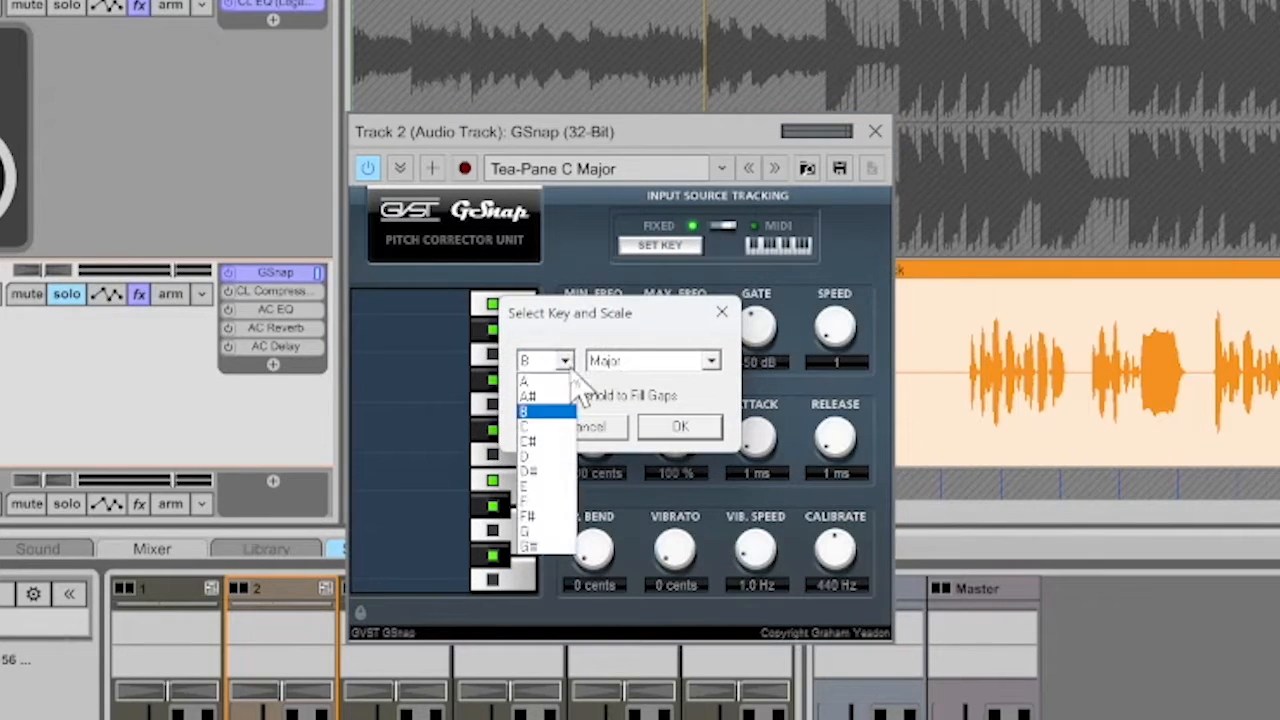
{"action": "left_click", "coordinate": [550, 445]}
{"action": "left_click", "coordinate": [676, 429]}
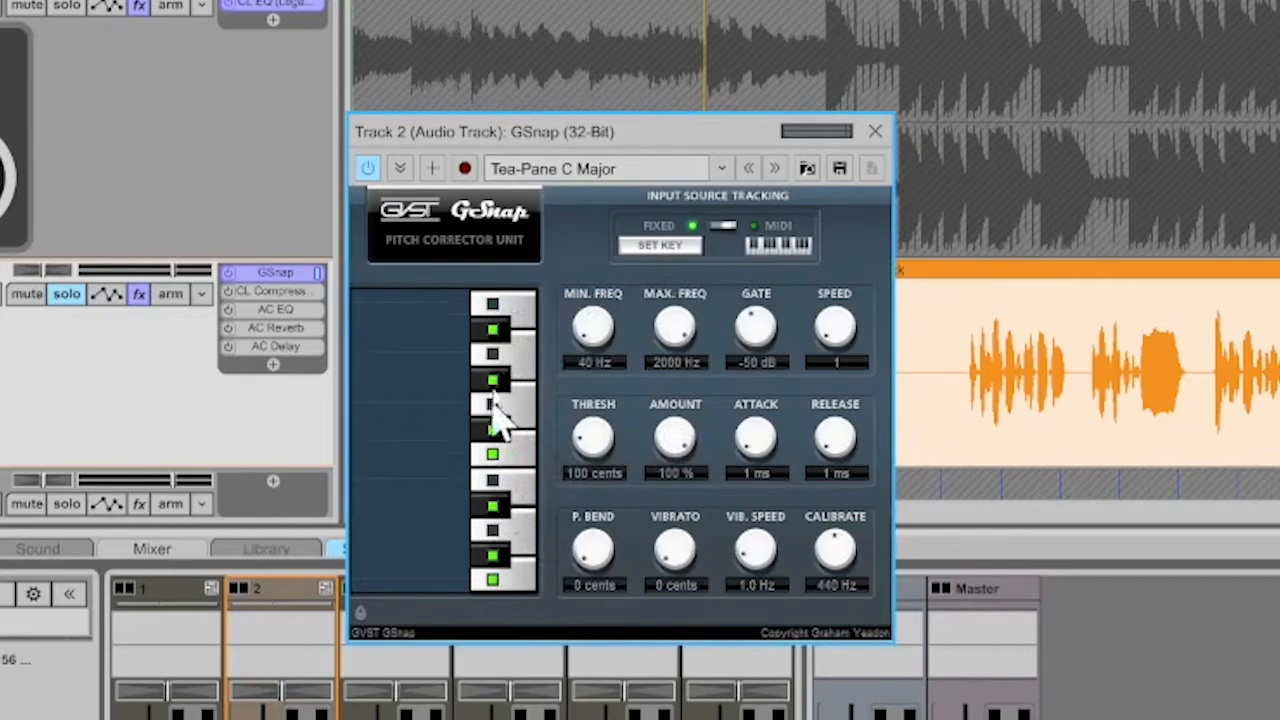
- Set GSnap's key back to B Major and close its window
{"action": "left_click", "coordinate": [662, 248]}
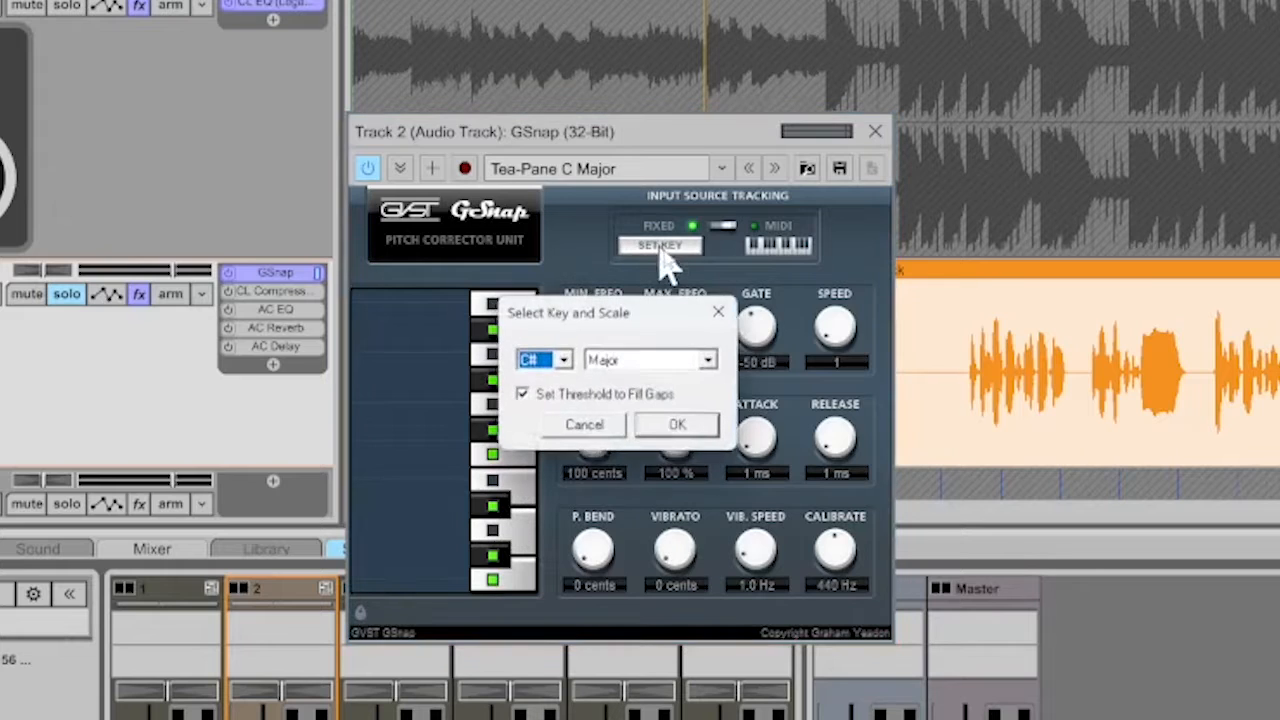
{"action": "left_click", "coordinate": [563, 360]}
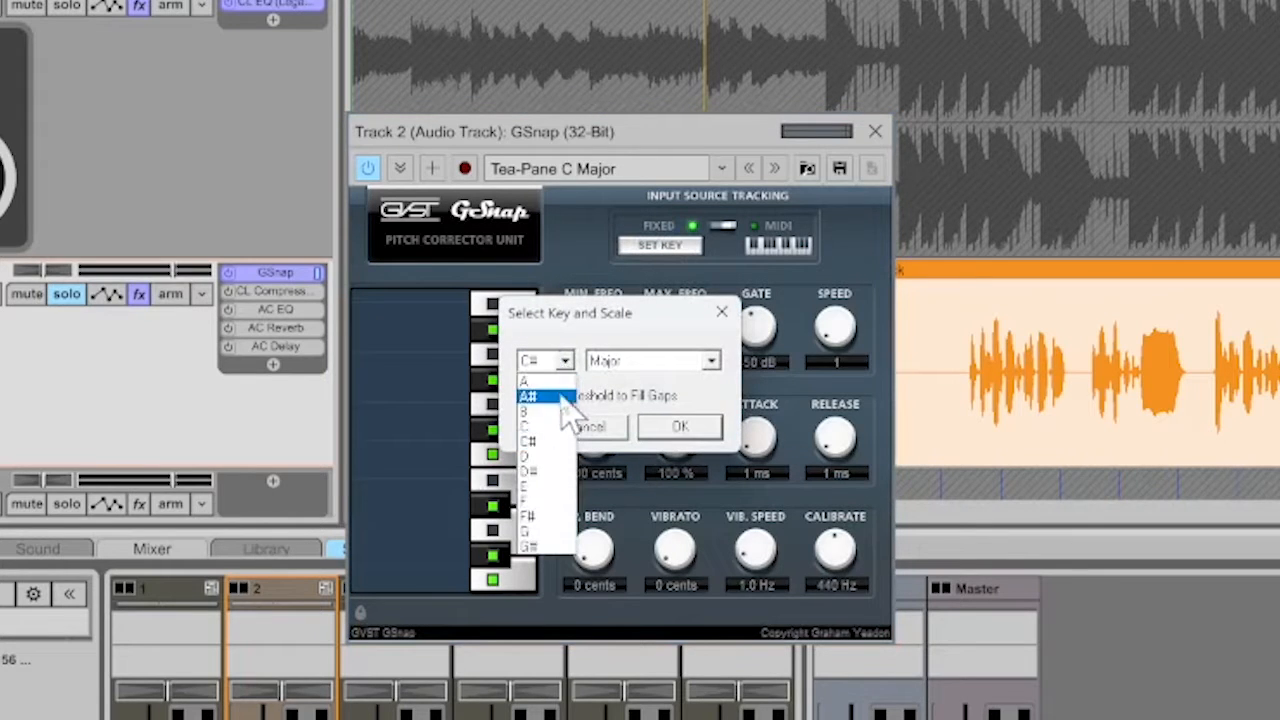
{"action": "left_click", "coordinate": [545, 411]}
{"action": "left_click", "coordinate": [678, 428]}
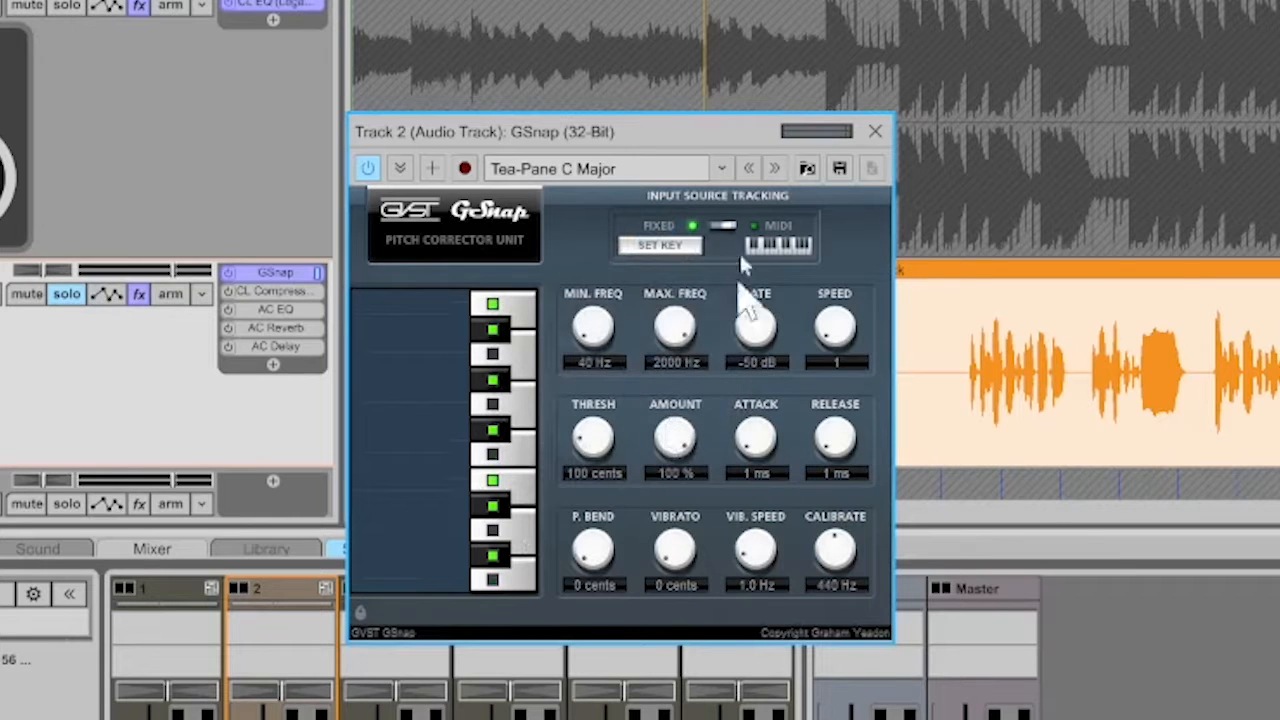
{"action": "left_click", "coordinate": [880, 136]}
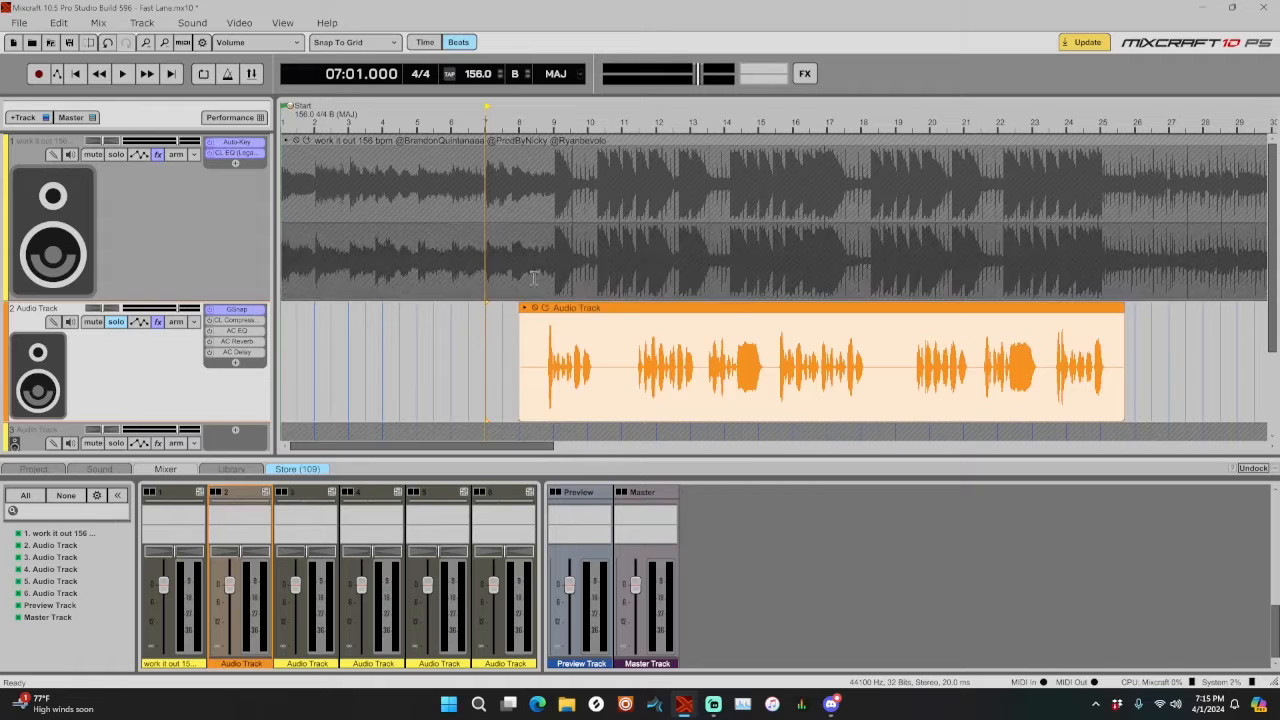
- Place the playhead at bar 8 and listen to the soloed vocal with only GSnap active
{"action": "key", "text": "space"}
{"action": "left_click", "coordinate": [509, 116]}
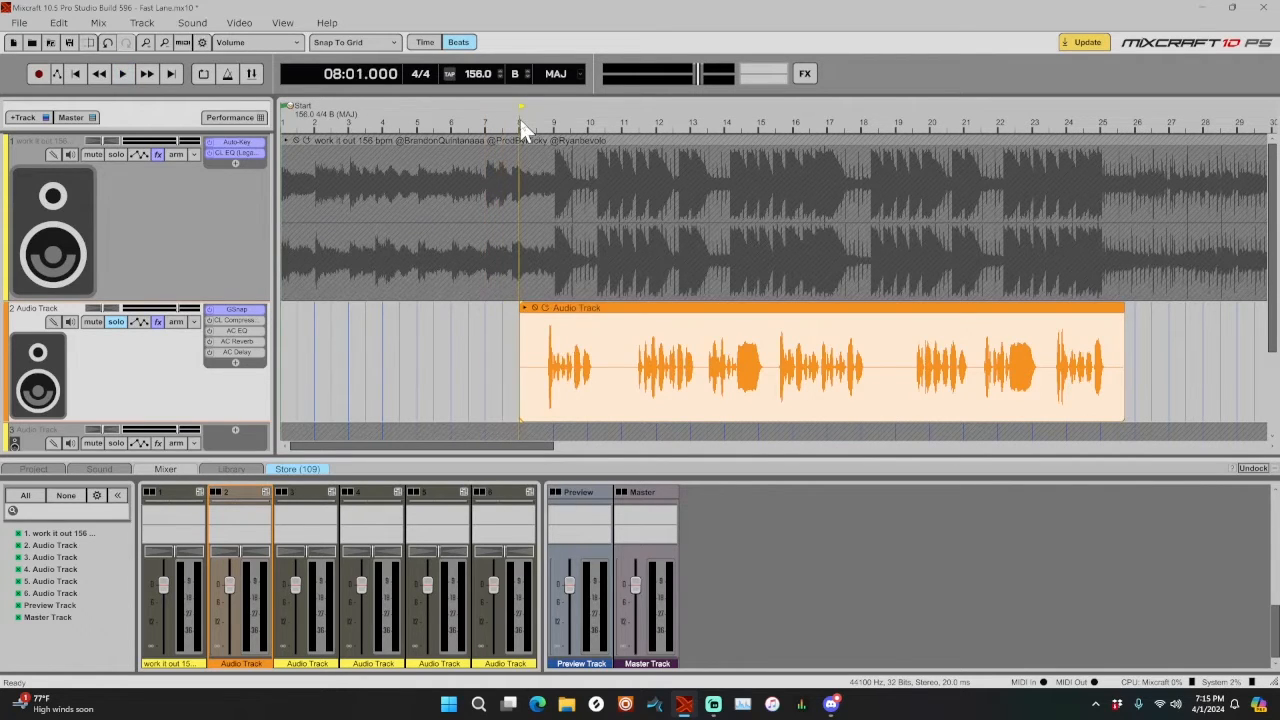
{"action": "key", "text": "space"}
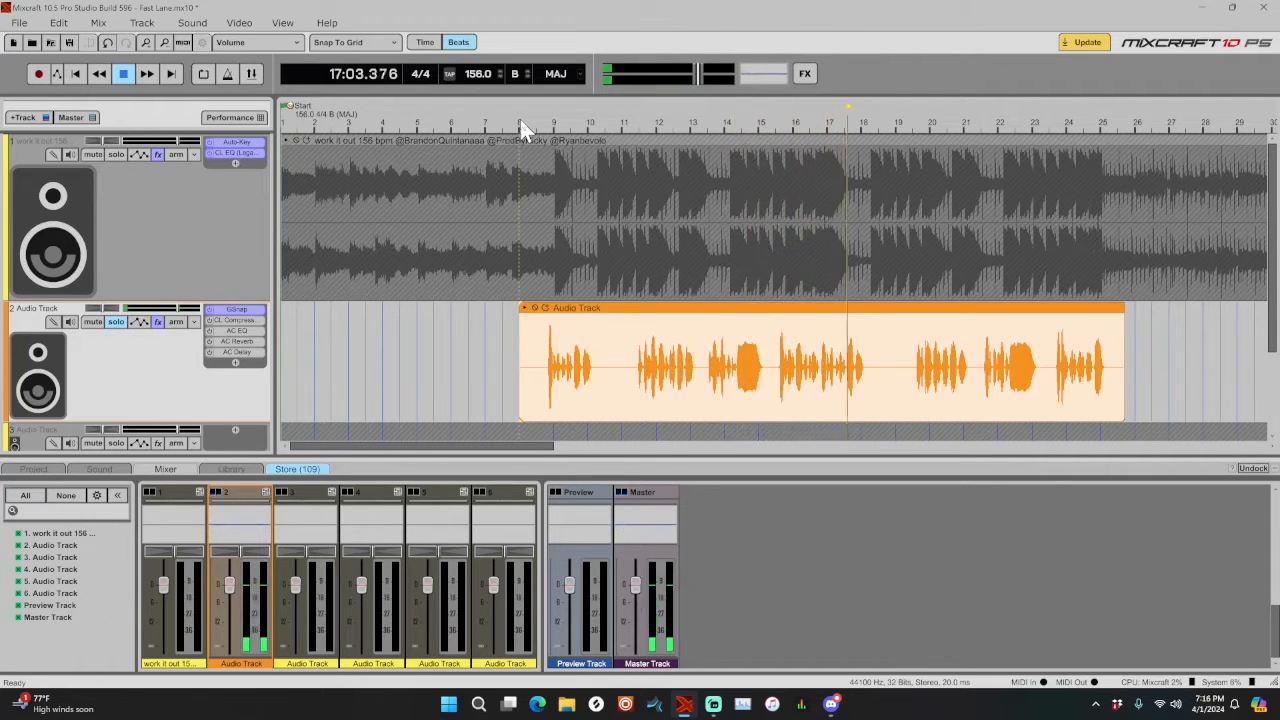
{"action": "key", "text": "space"}
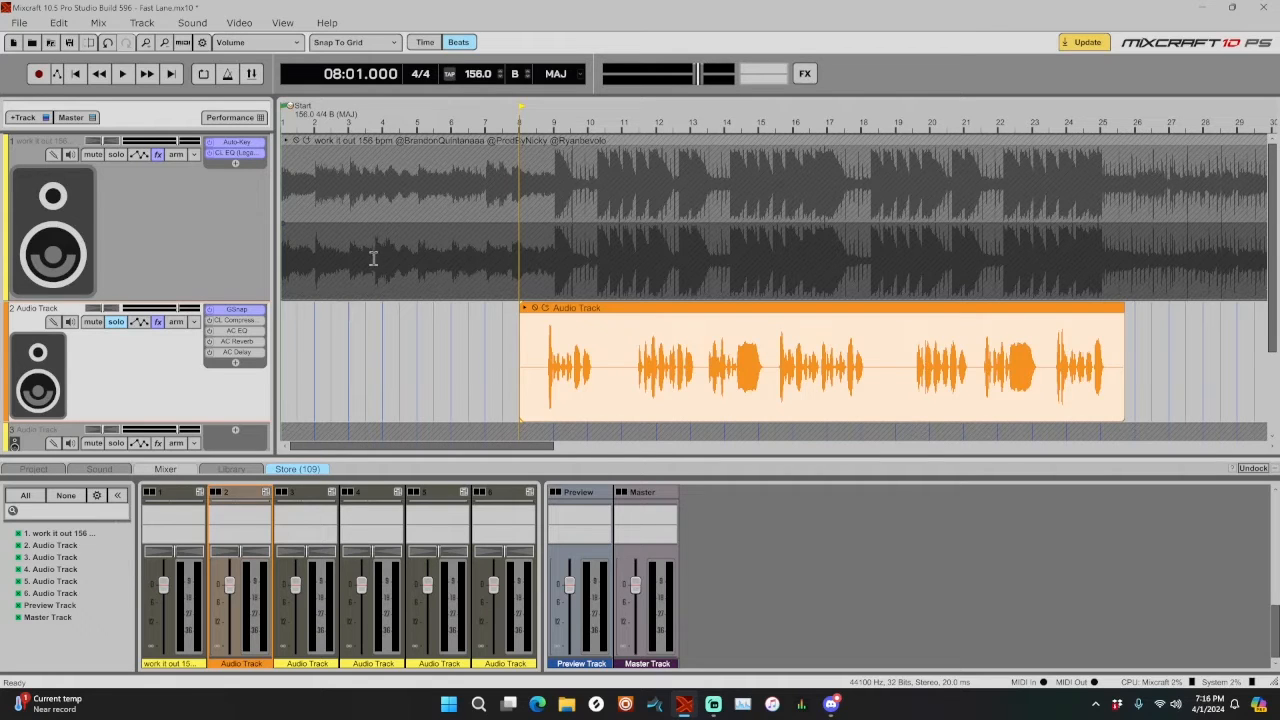
- Activate the Classic Compressor on track 2, raise its attack slightly above minimum, set its release to 0.32 s and preview the vocal
{"action": "left_click", "coordinate": [210, 321]}
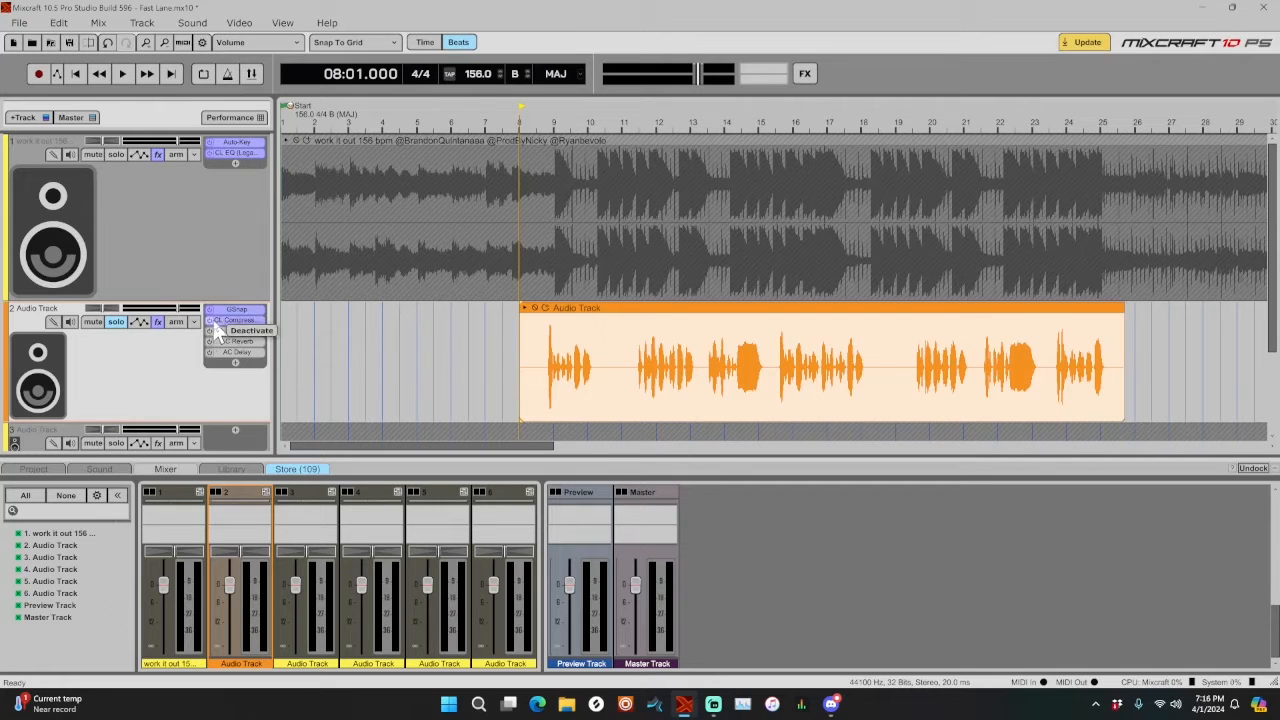
{"action": "left_click", "coordinate": [236, 321]}
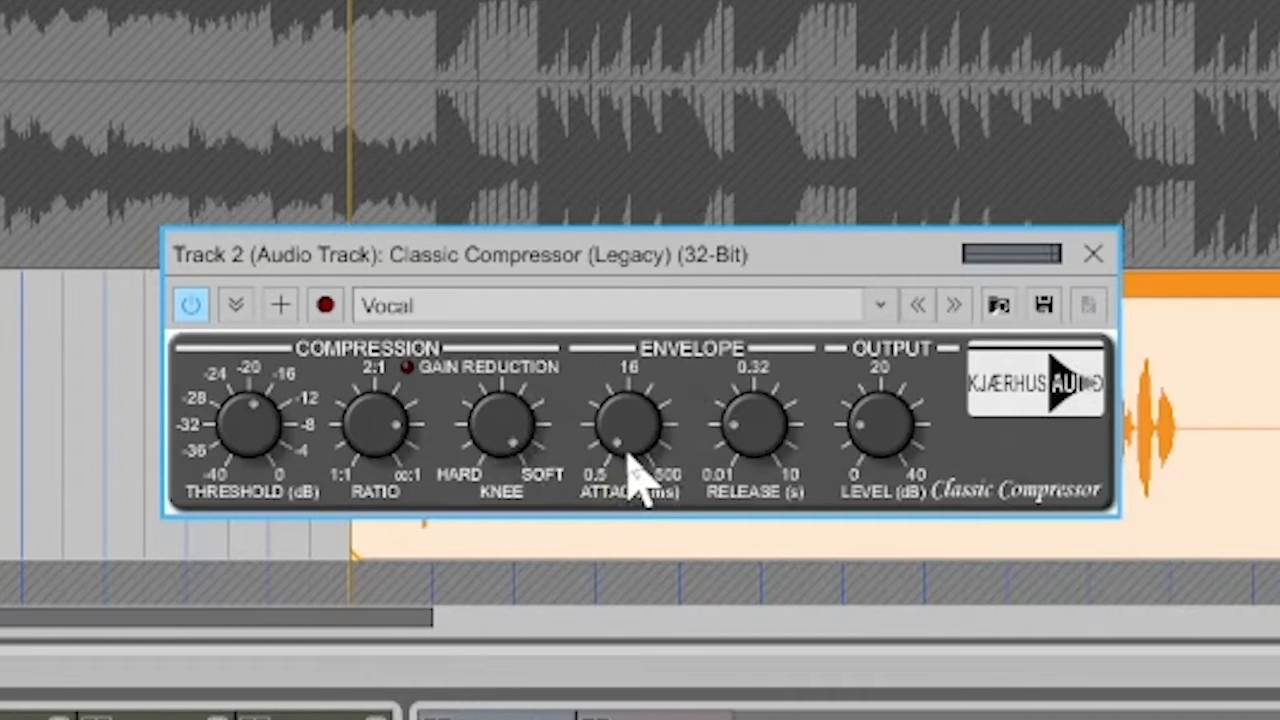
{"action": "left_click_drag", "start_coordinate": [623, 424], "coordinate": [628, 433]}
{"action": "left_click_drag", "start_coordinate": [740, 427], "coordinate": [755, 395]}
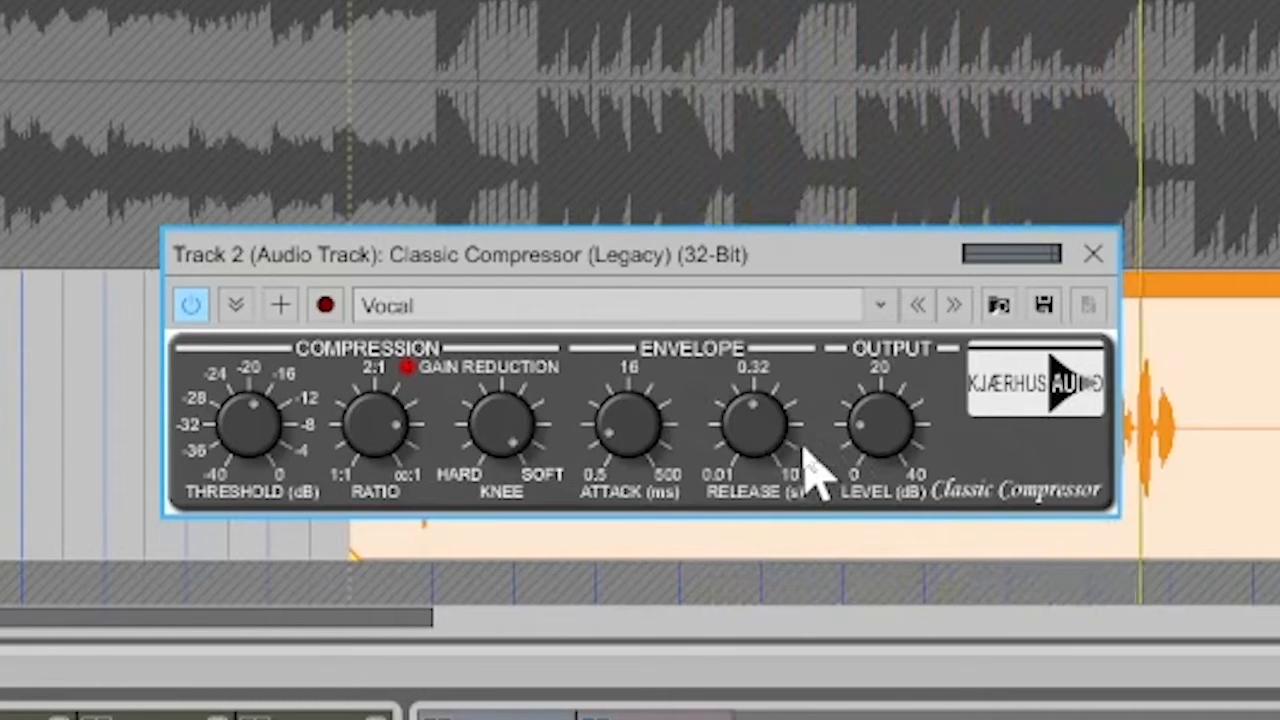
{"action": "key", "text": "space"}
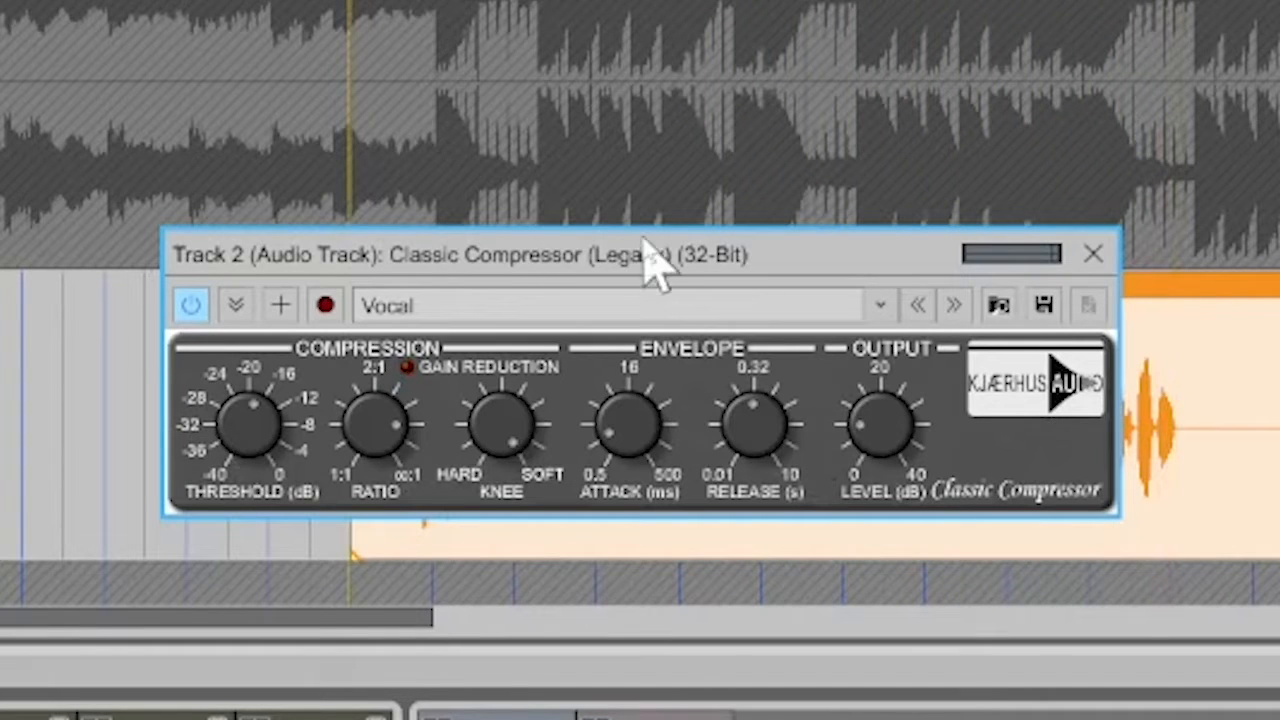
- Close the compressor, then activate the Acoustica EQ on track 2, preview the soloed vocal through it and close its window
{"action": "left_click", "coordinate": [1095, 255]}
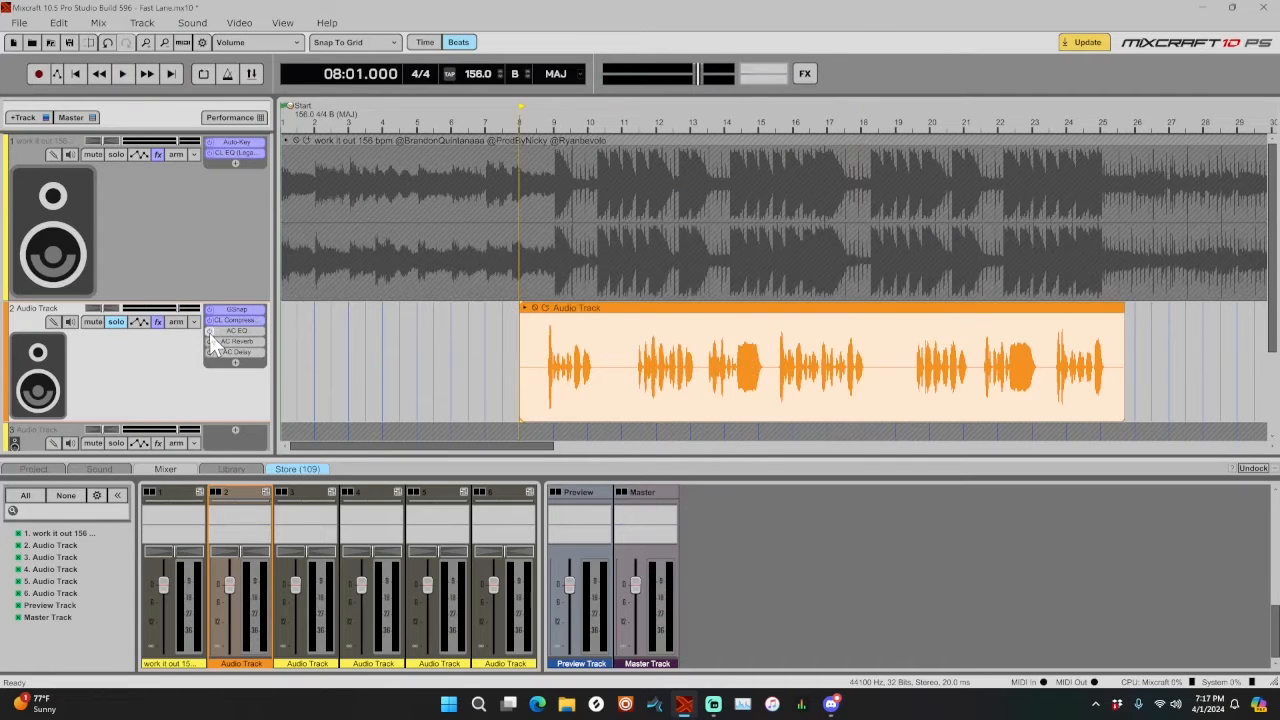
{"action": "left_click", "coordinate": [209, 332]}
{"action": "double_click", "coordinate": [250, 333]}
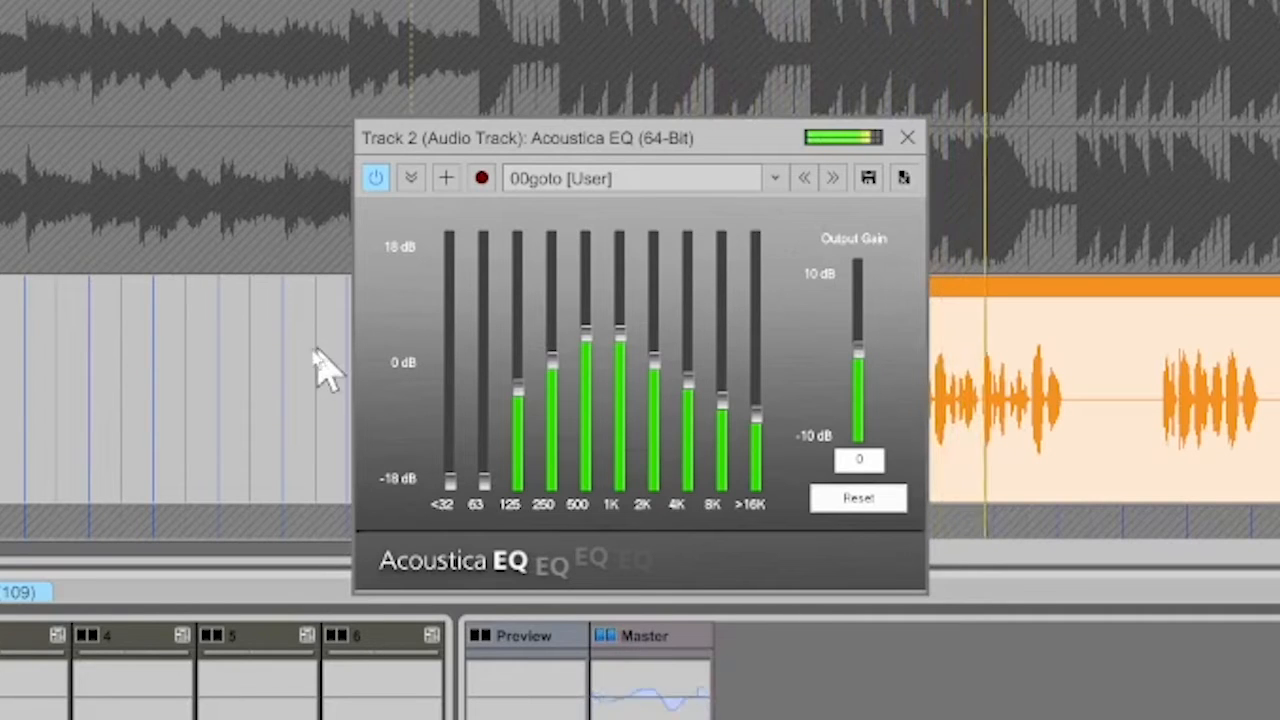
{"action": "key", "text": "space"}
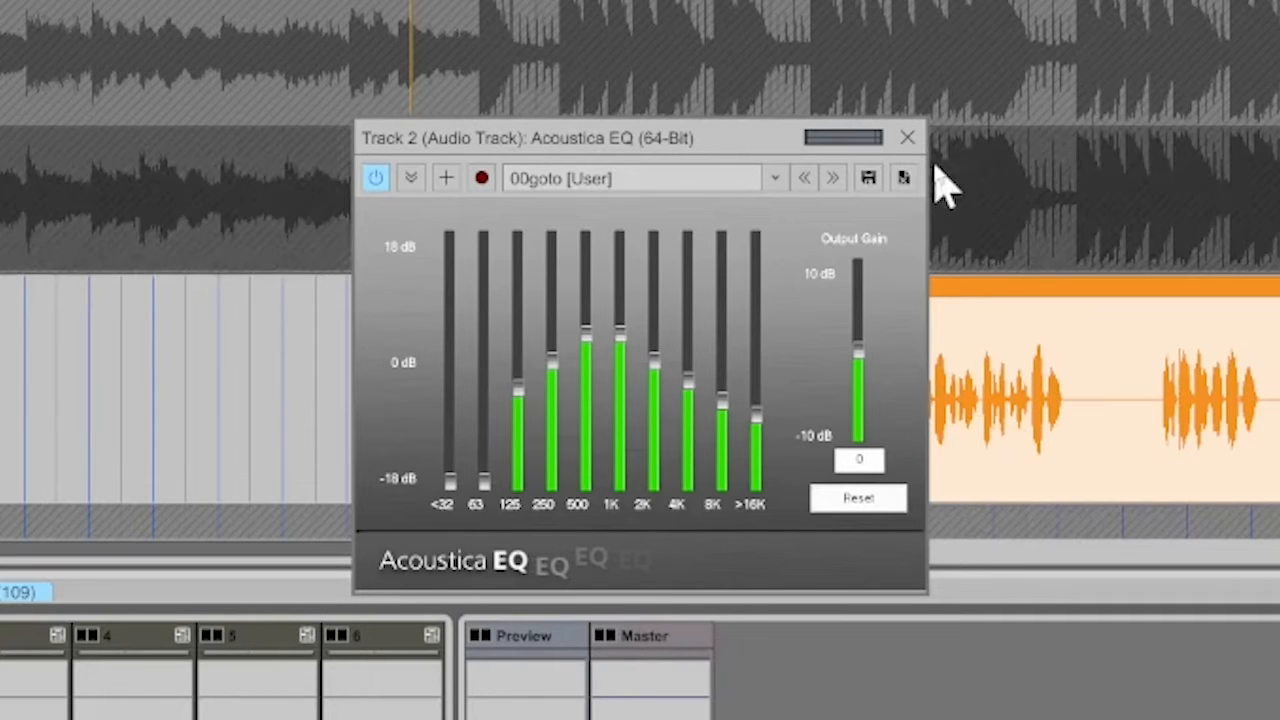
{"action": "left_click", "coordinate": [908, 138]}
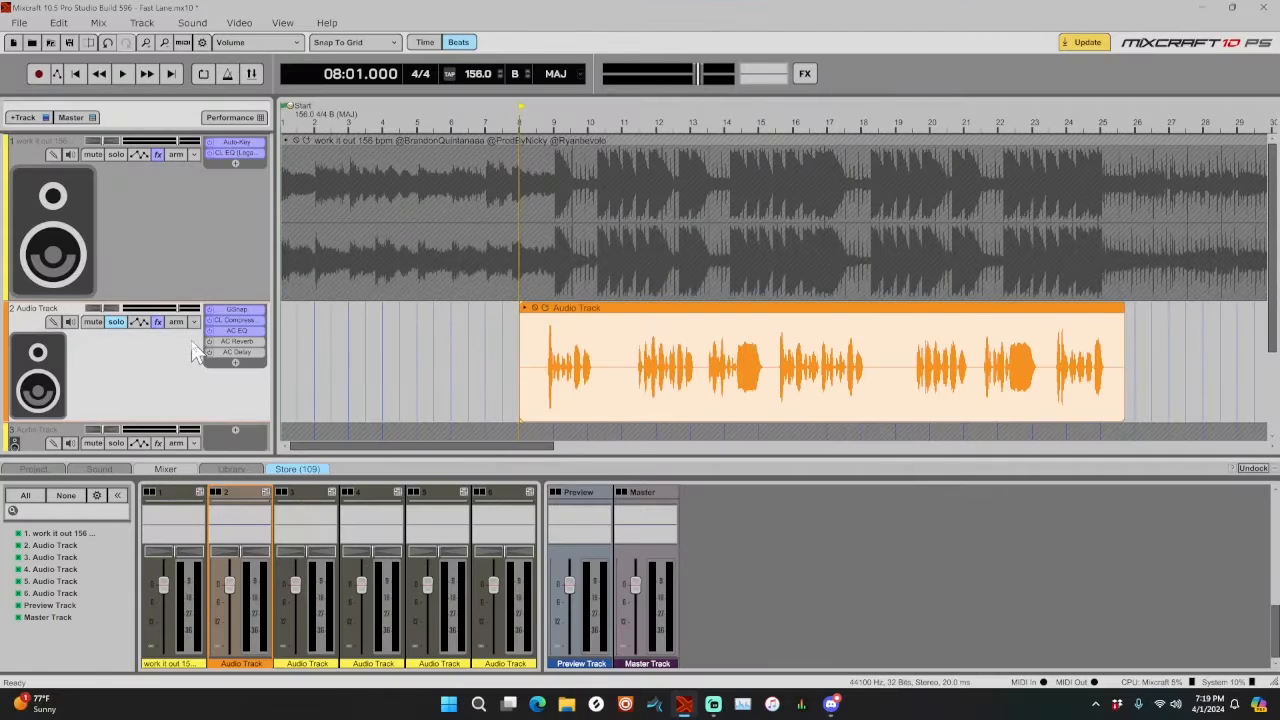
- Activate the Acoustica Reverb on track 2, preview the soloed vocal with it and close its window
{"action": "left_click", "coordinate": [237, 343]}
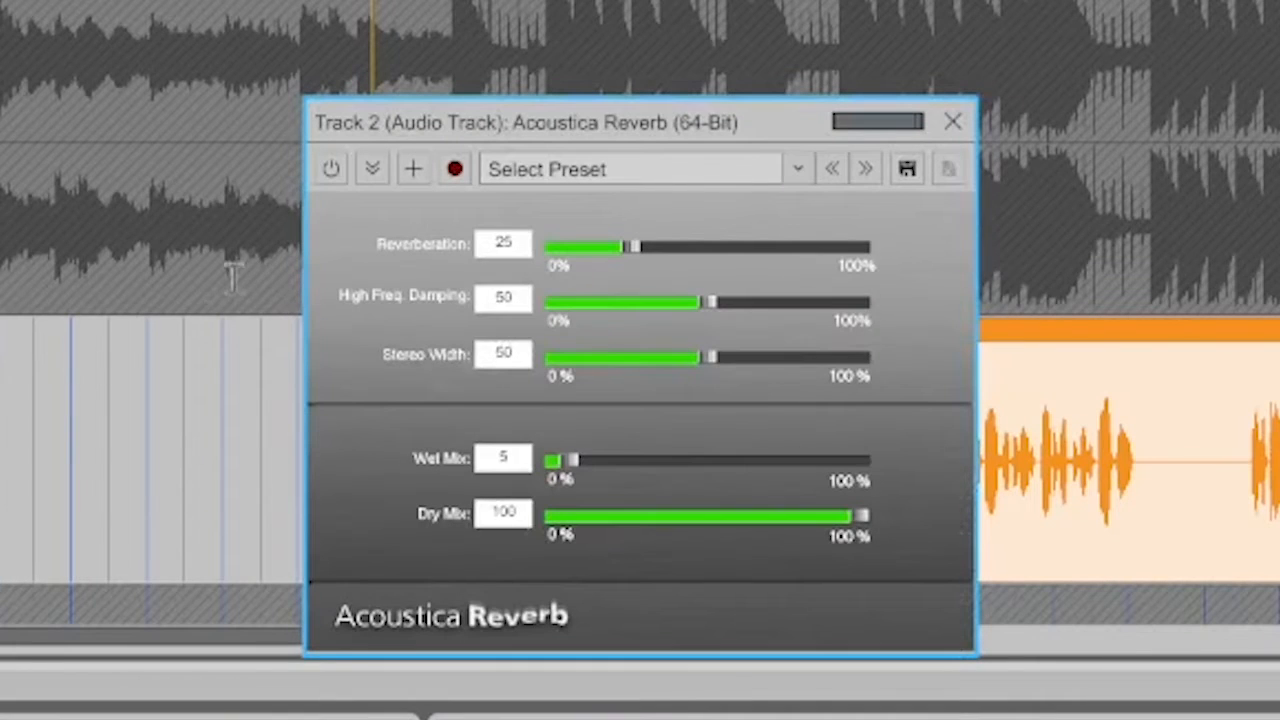
{"action": "left_click", "coordinate": [330, 170]}
{"action": "key", "text": "space"}
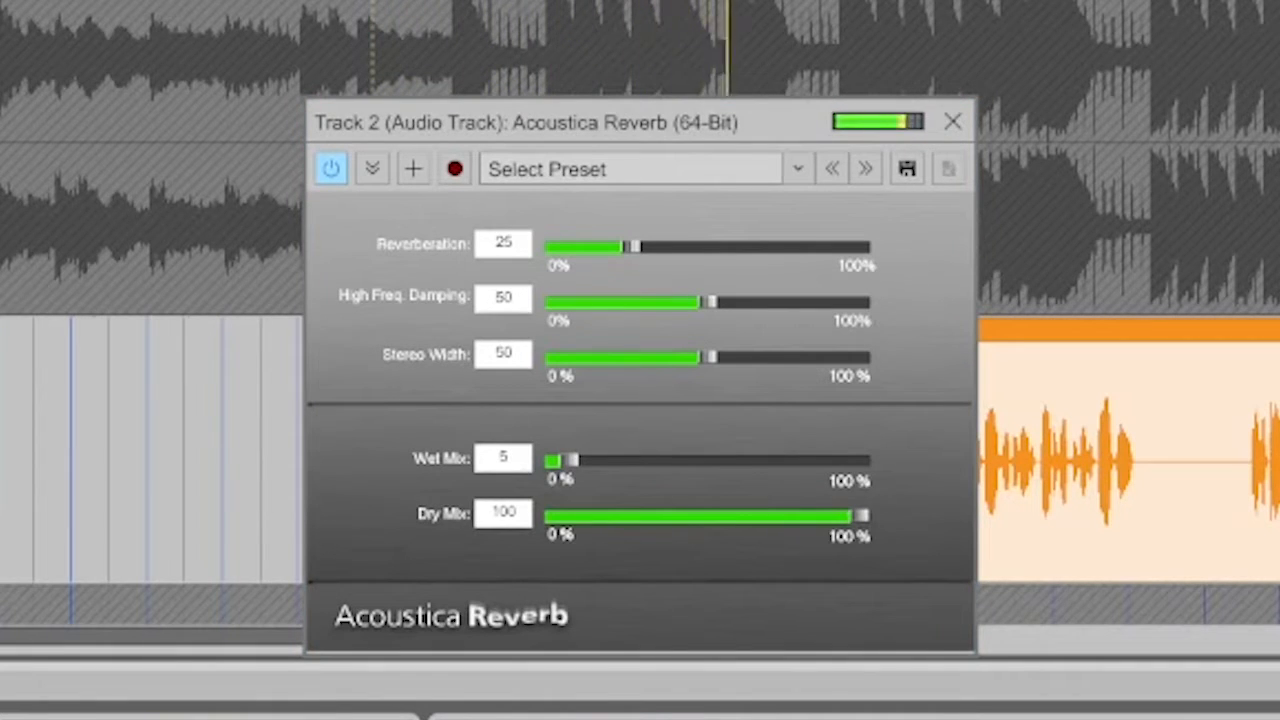
{"action": "key", "text": "space"}
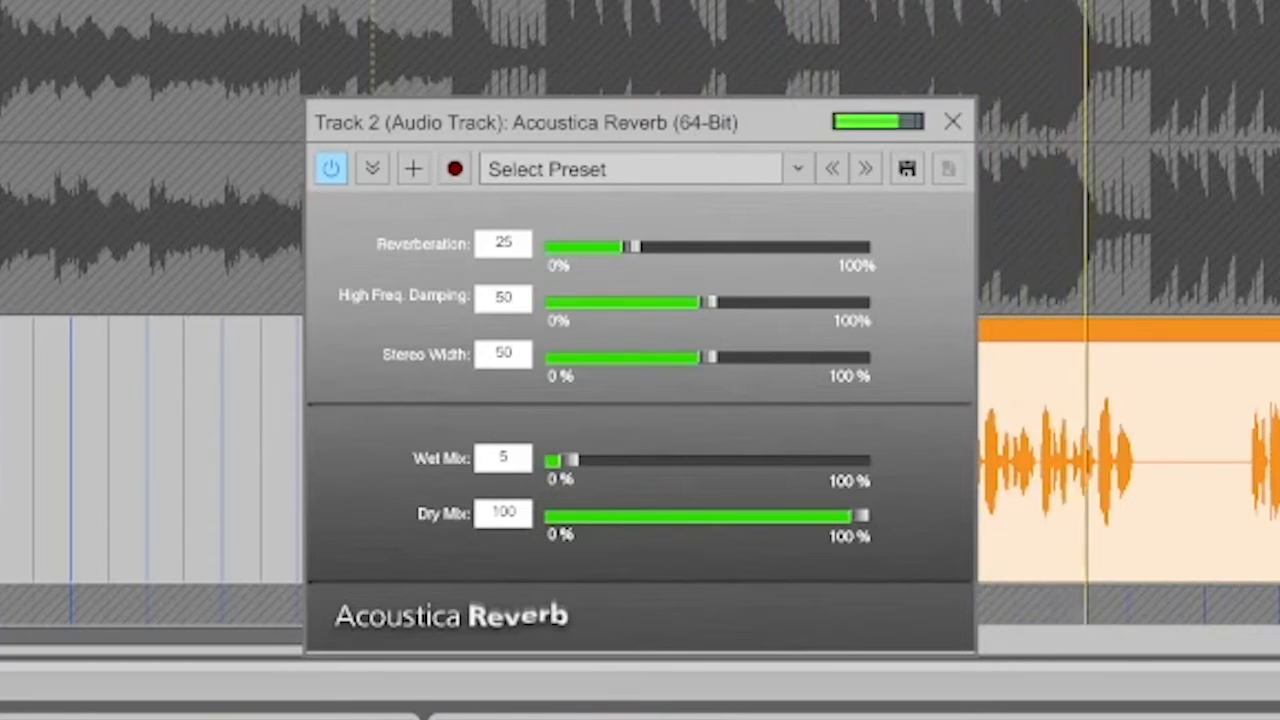
{"action": "key", "text": "space"}
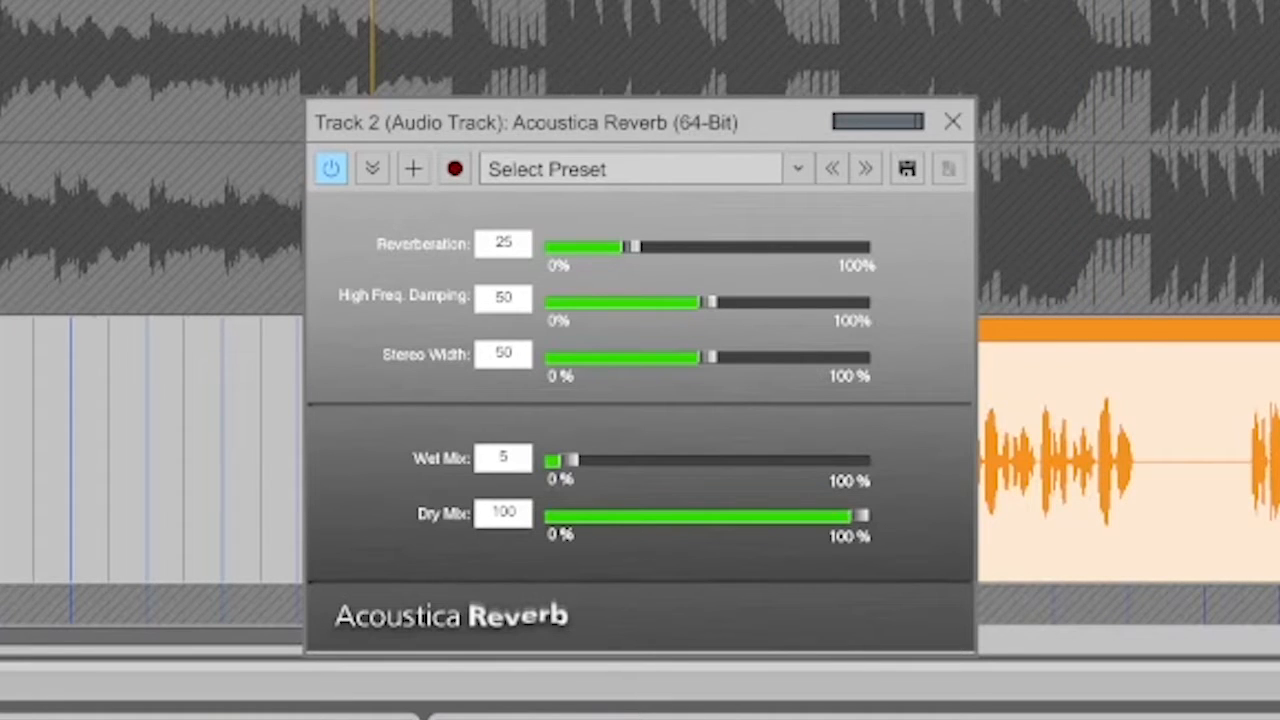
{"action": "left_click", "coordinate": [946, 134]}
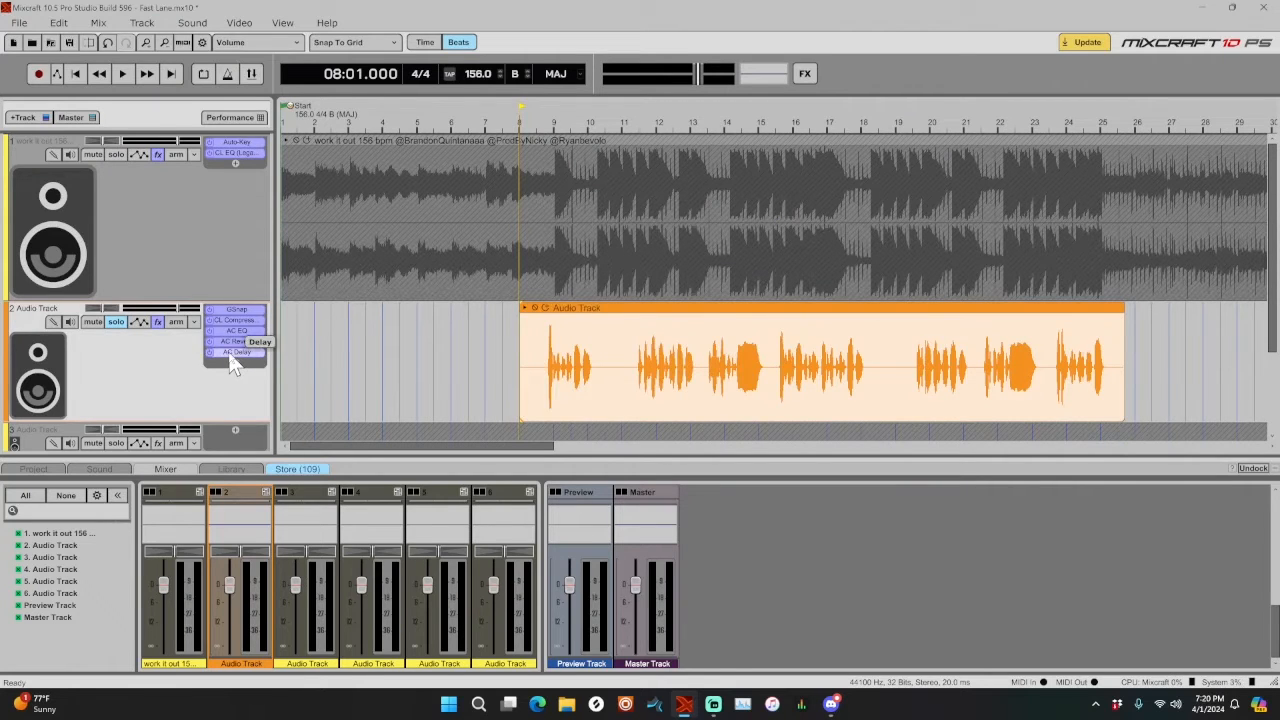
- Review the Acoustica Delay settings on track 2 while previewing the vocal, and close its window
{"action": "left_click", "coordinate": [230, 356]}
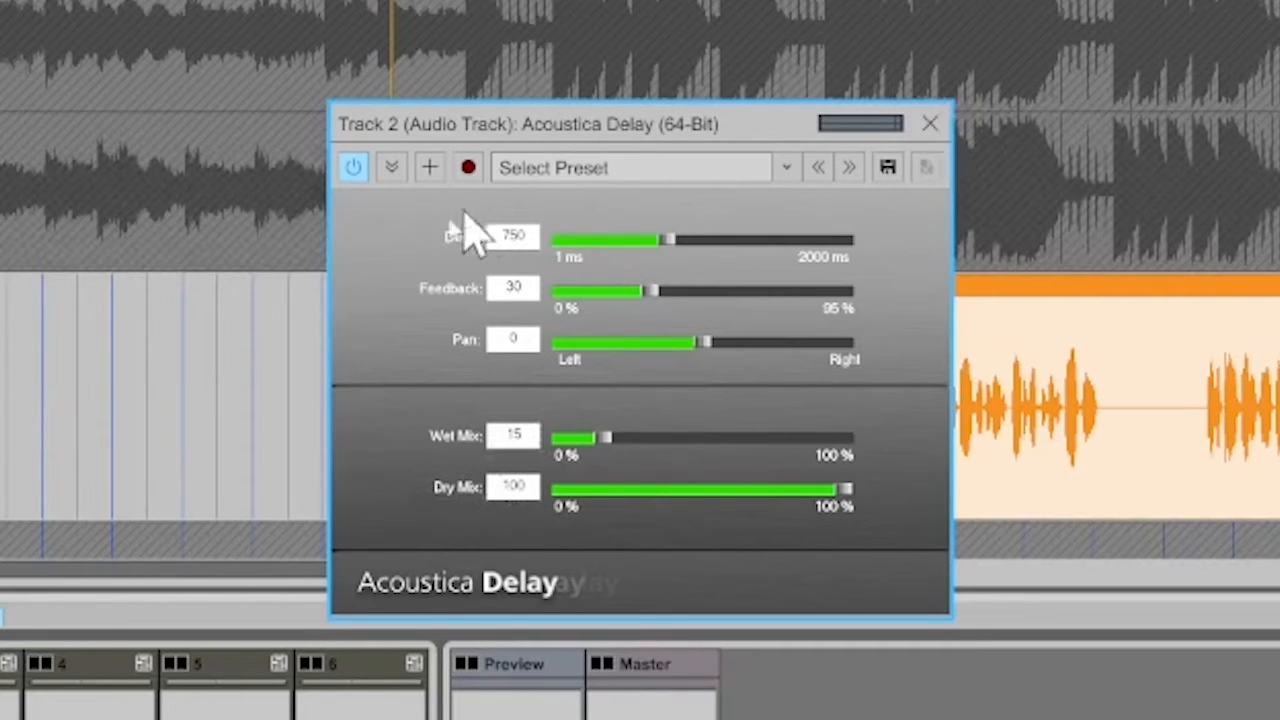
{"action": "key", "text": "space"}
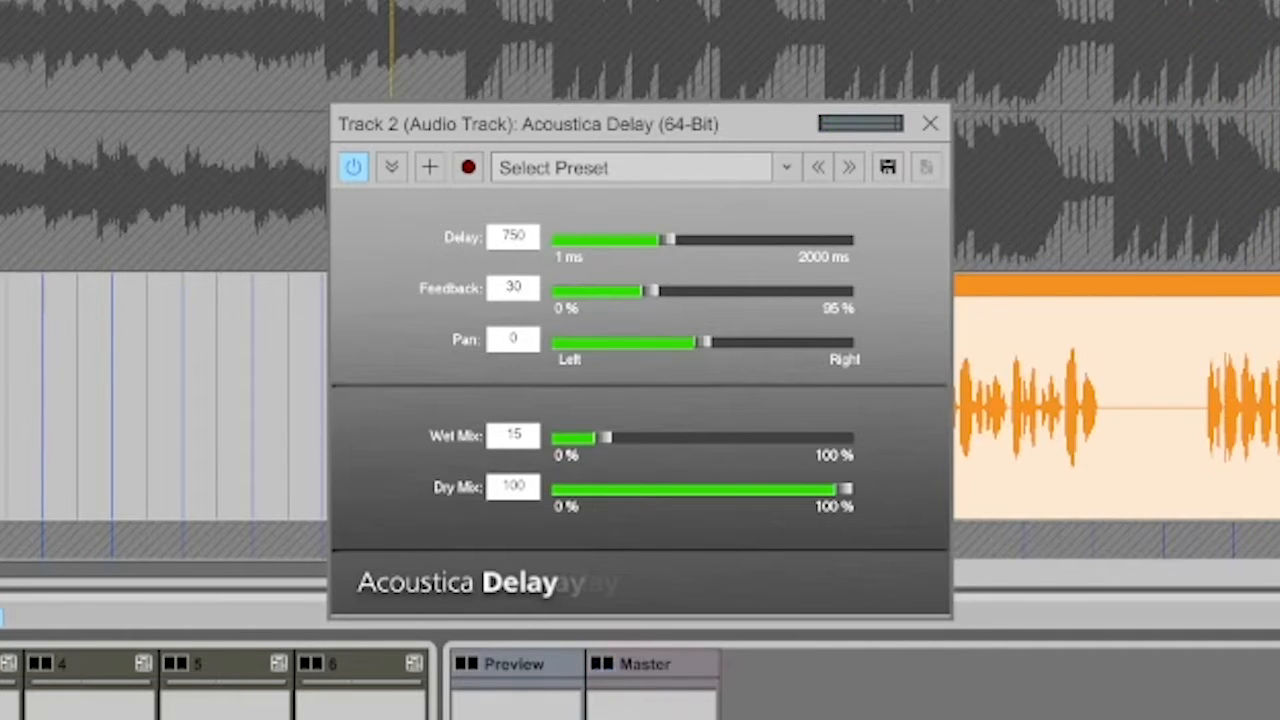
{"action": "scroll", "coordinate": [1116, 300], "scroll_direction": "down", "scroll_amount": 1}
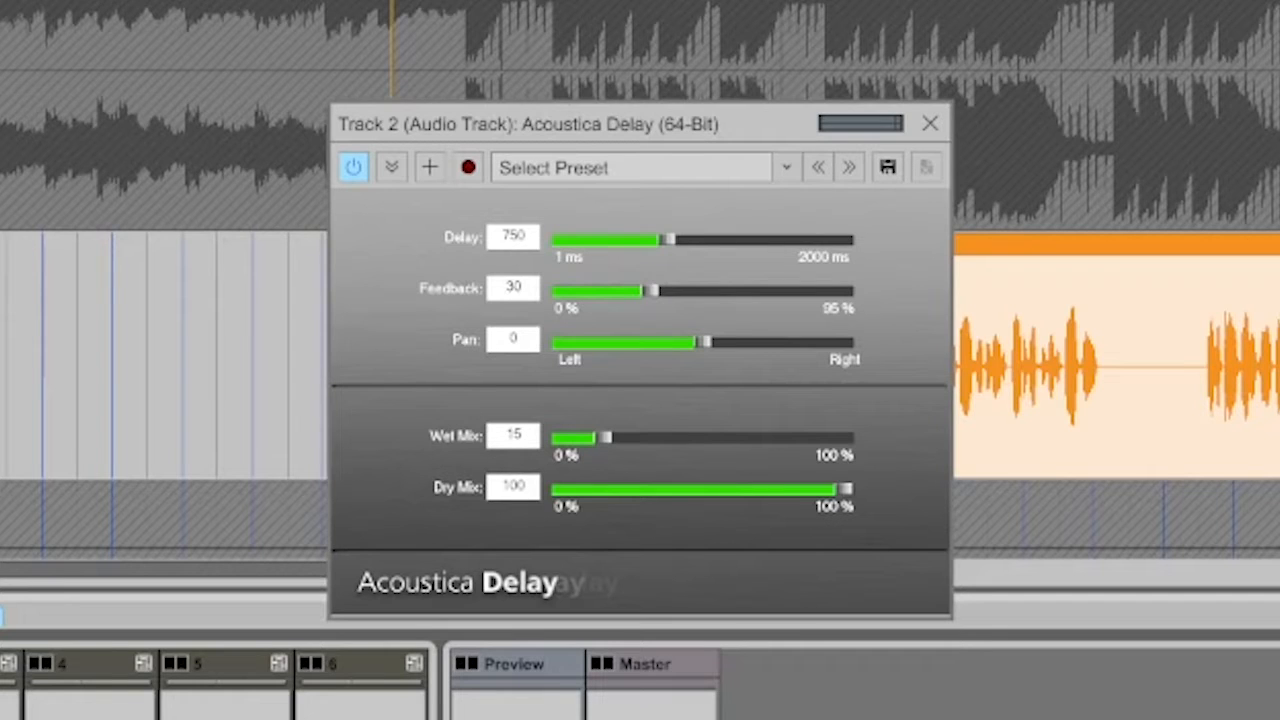
{"action": "left_click", "coordinate": [895, 125]}
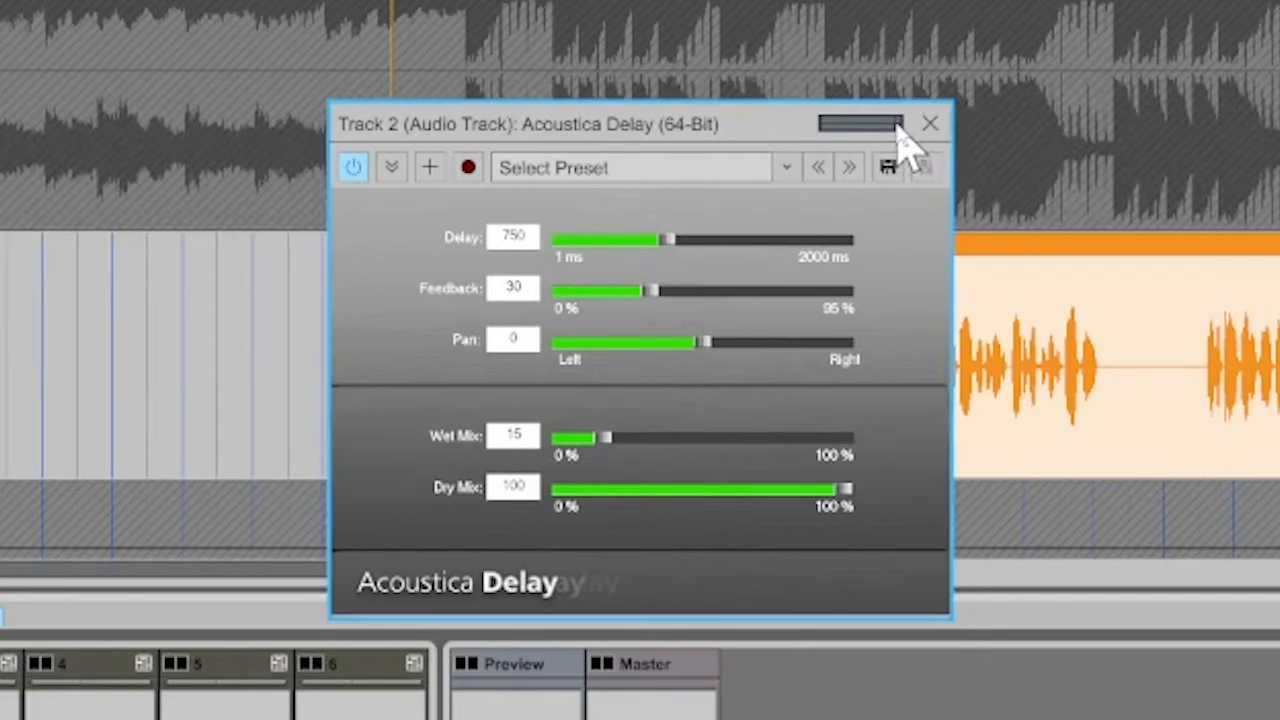
{"action": "left_click", "coordinate": [922, 128]}
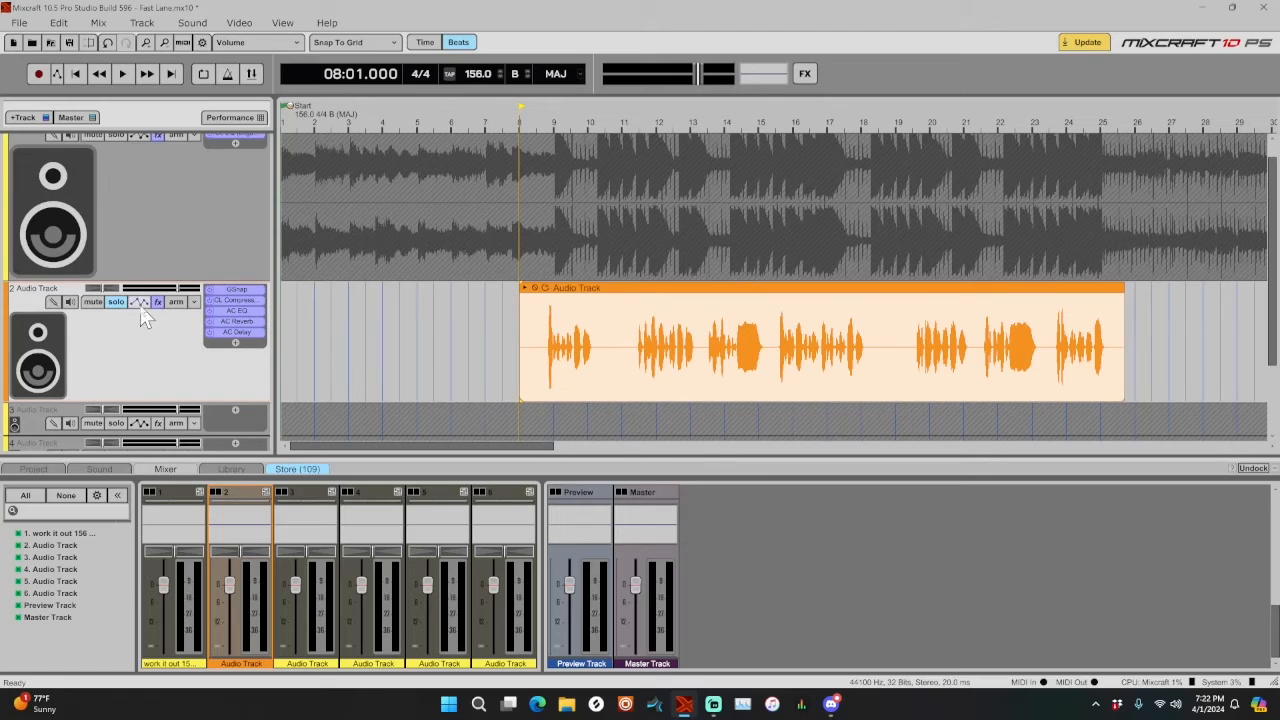
- Try to save track 2's effects as an effect chain preset named "stock chain" and close the effect list
{"action": "left_click", "coordinate": [157, 302]}
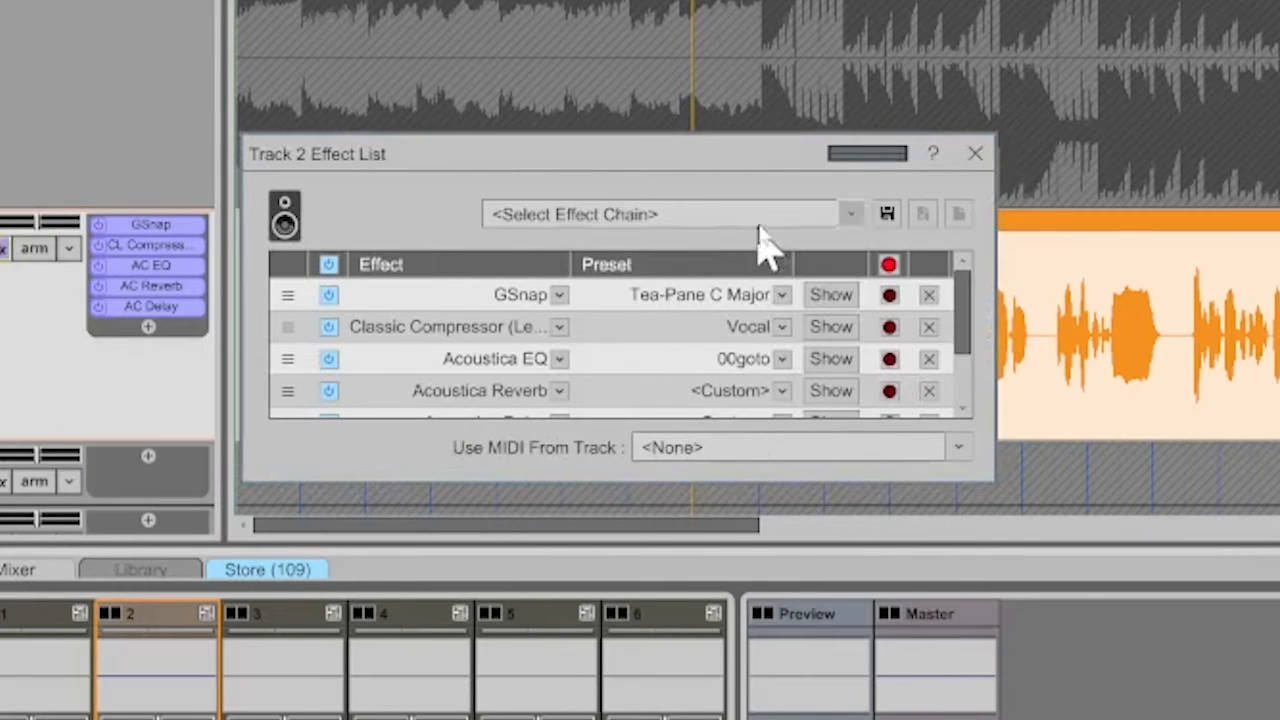
{"action": "left_click", "coordinate": [764, 222]}
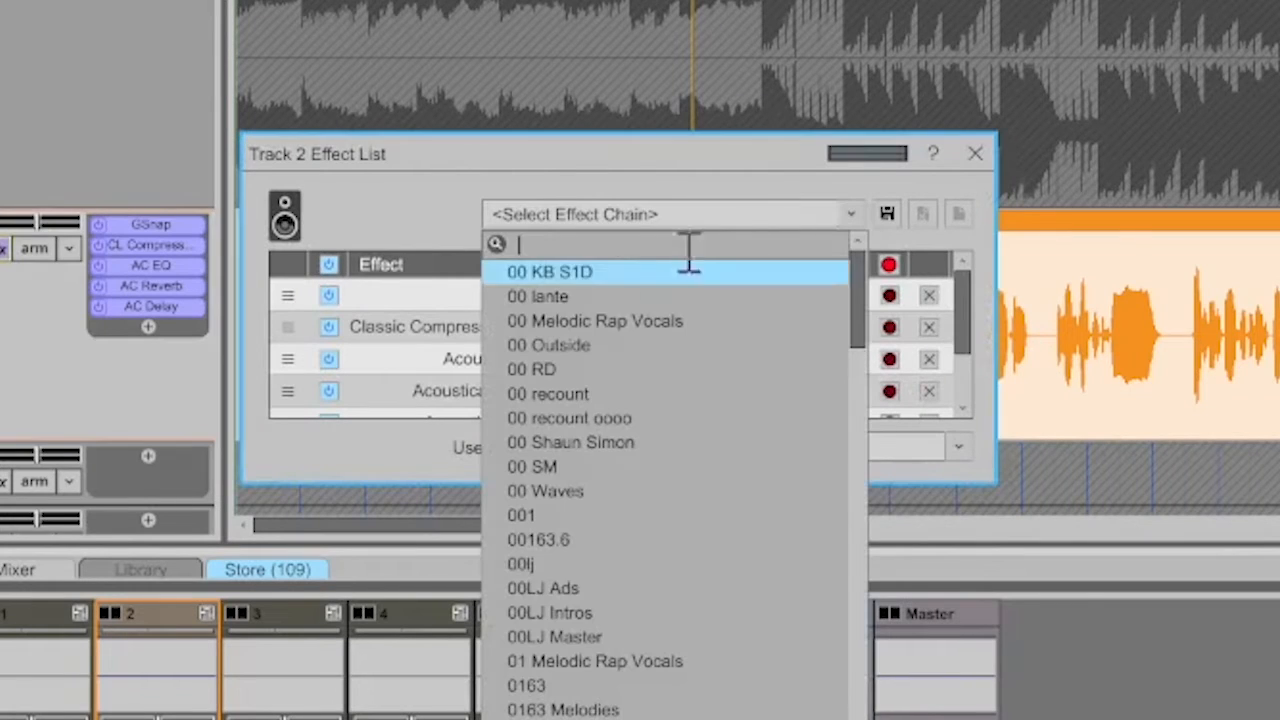
{"action": "left_click", "coordinate": [714, 214]}
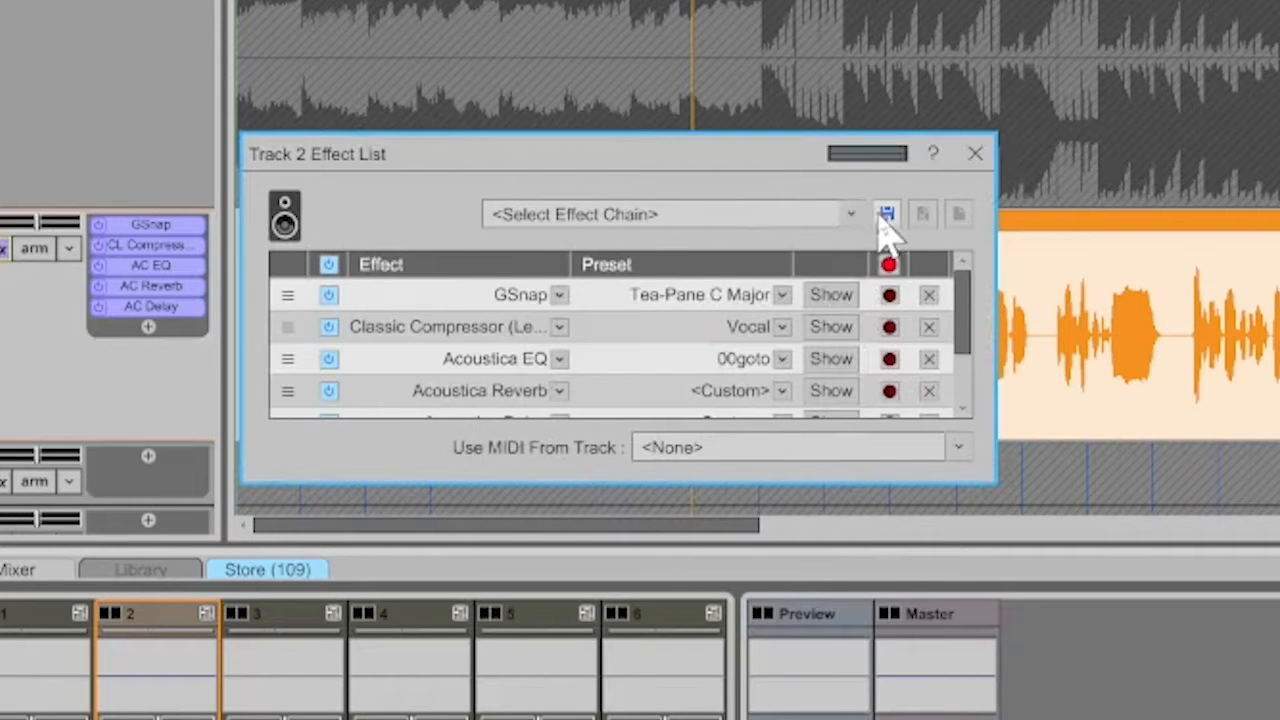
{"action": "left_click", "coordinate": [884, 218]}
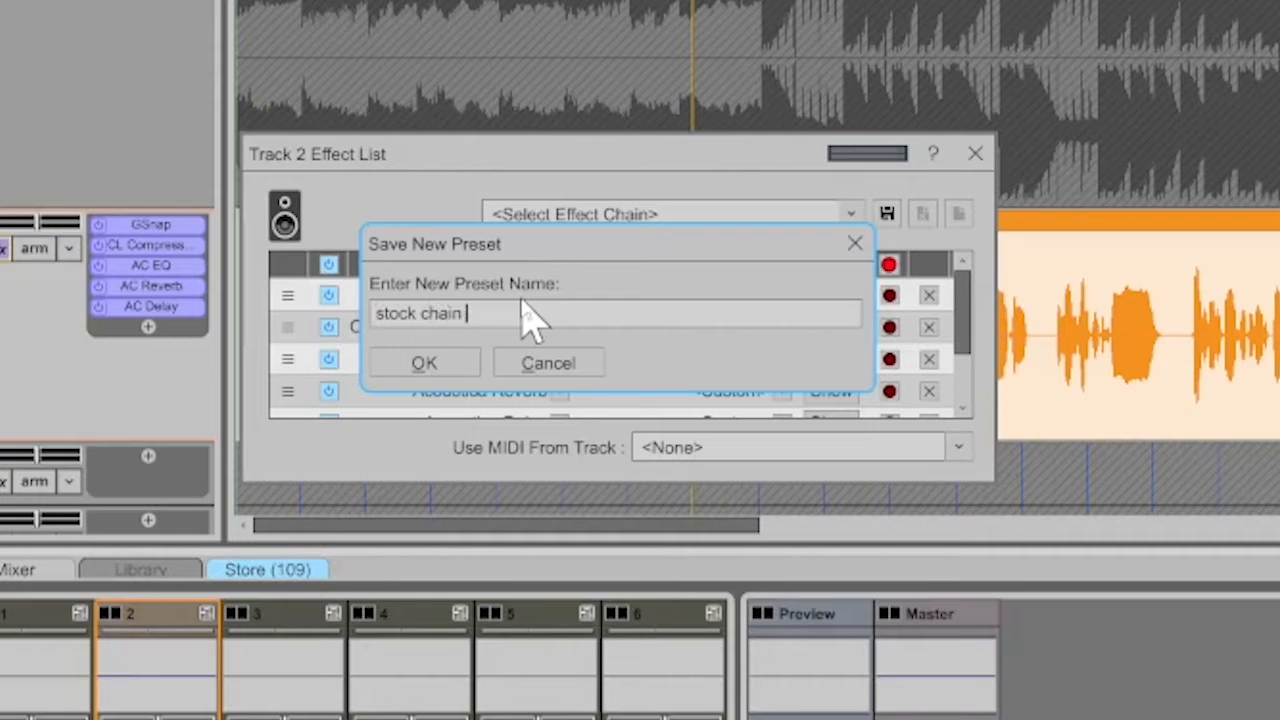
{"action": "key", "text": "Return"}
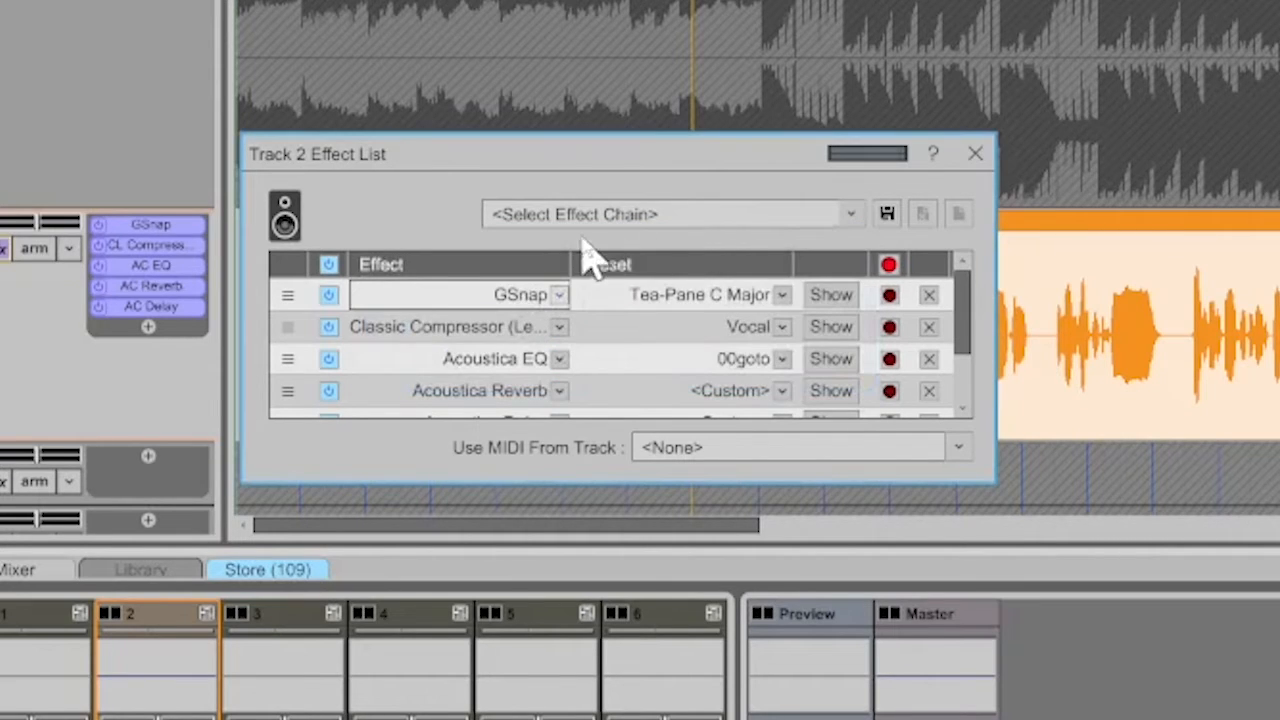
{"action": "left_click", "coordinate": [975, 155]}
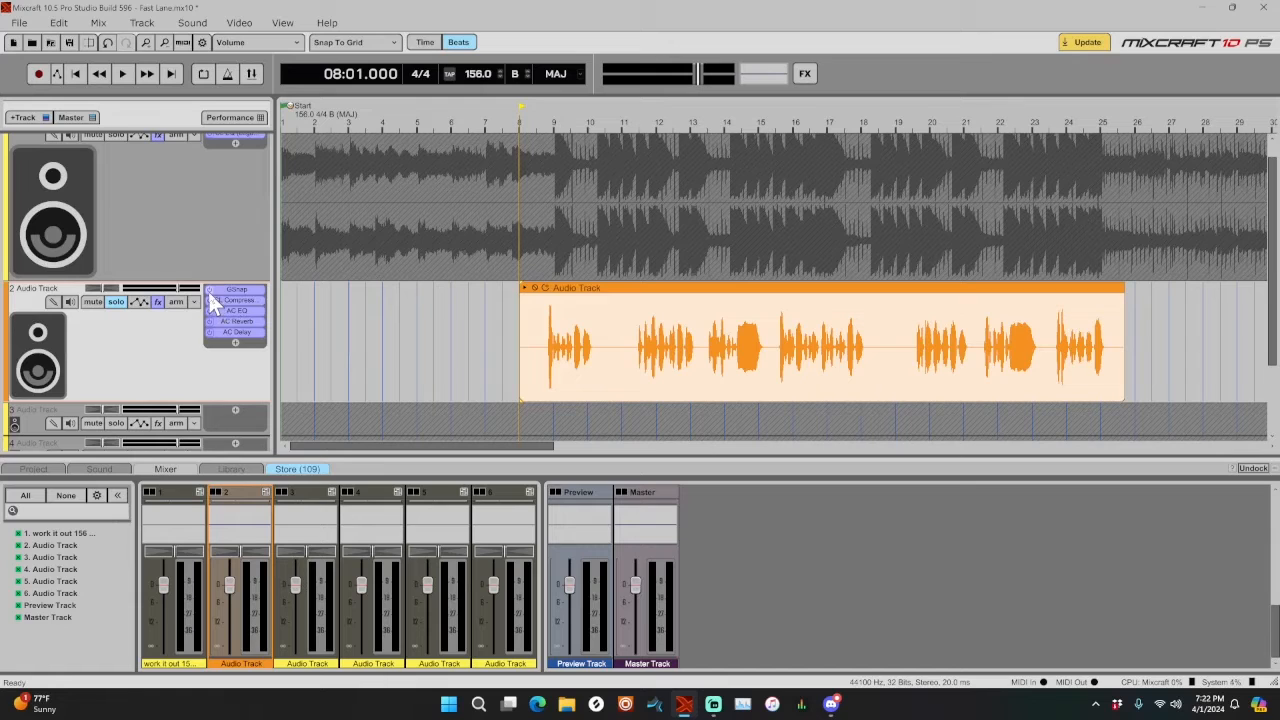
- Add the Vocal Sauce plug-in from the Waves category to track 2's effects
{"action": "left_click", "coordinate": [236, 342]}
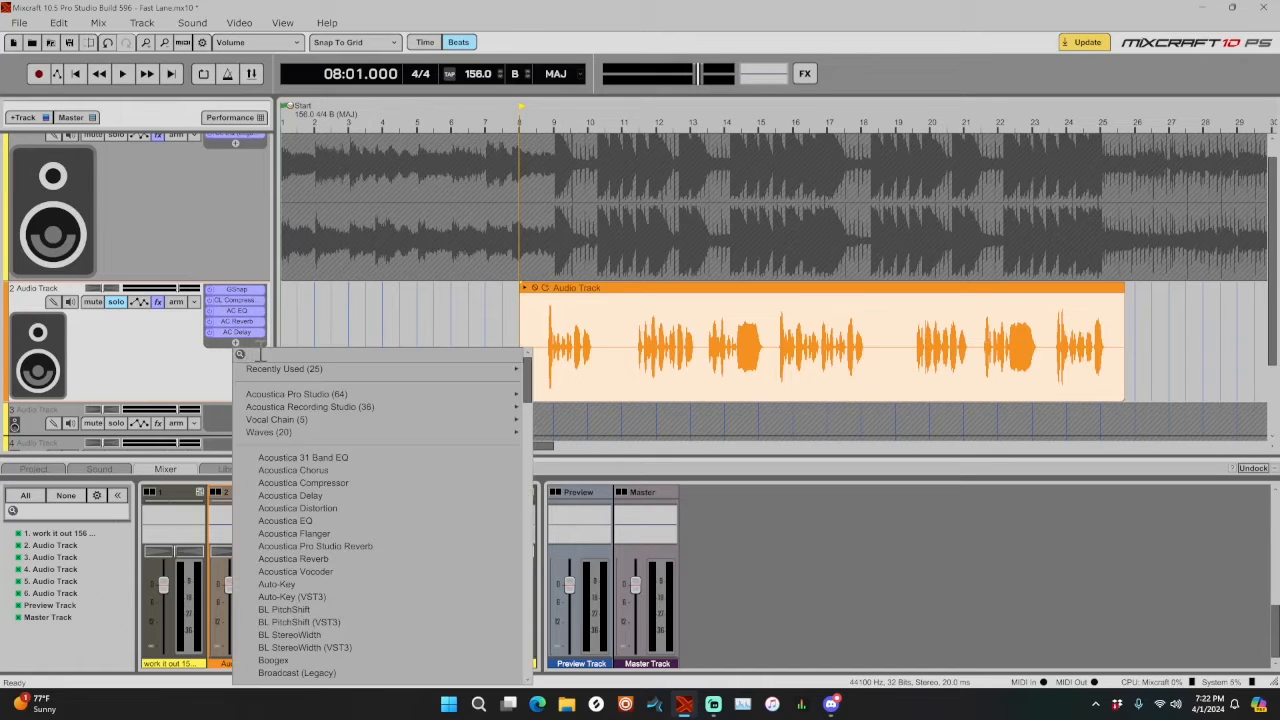
{"action": "mouse_move", "coordinate": [295, 420]}
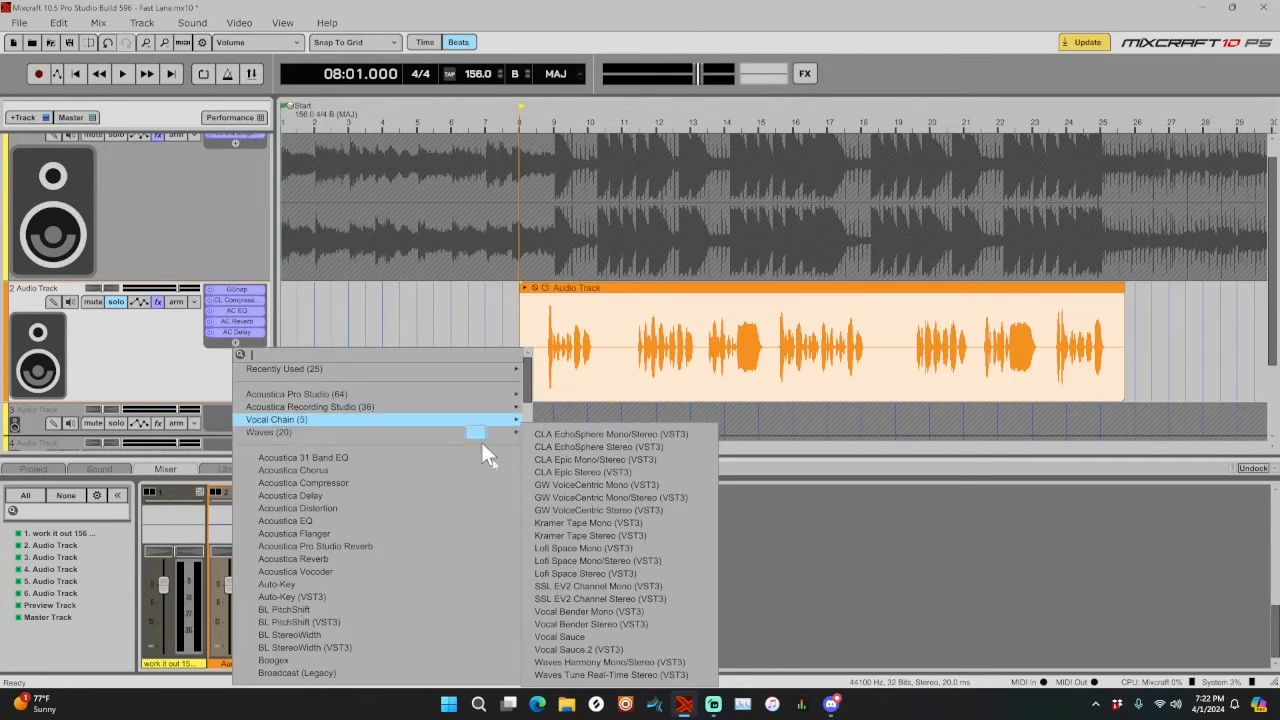
{"action": "left_click", "coordinate": [565, 637]}
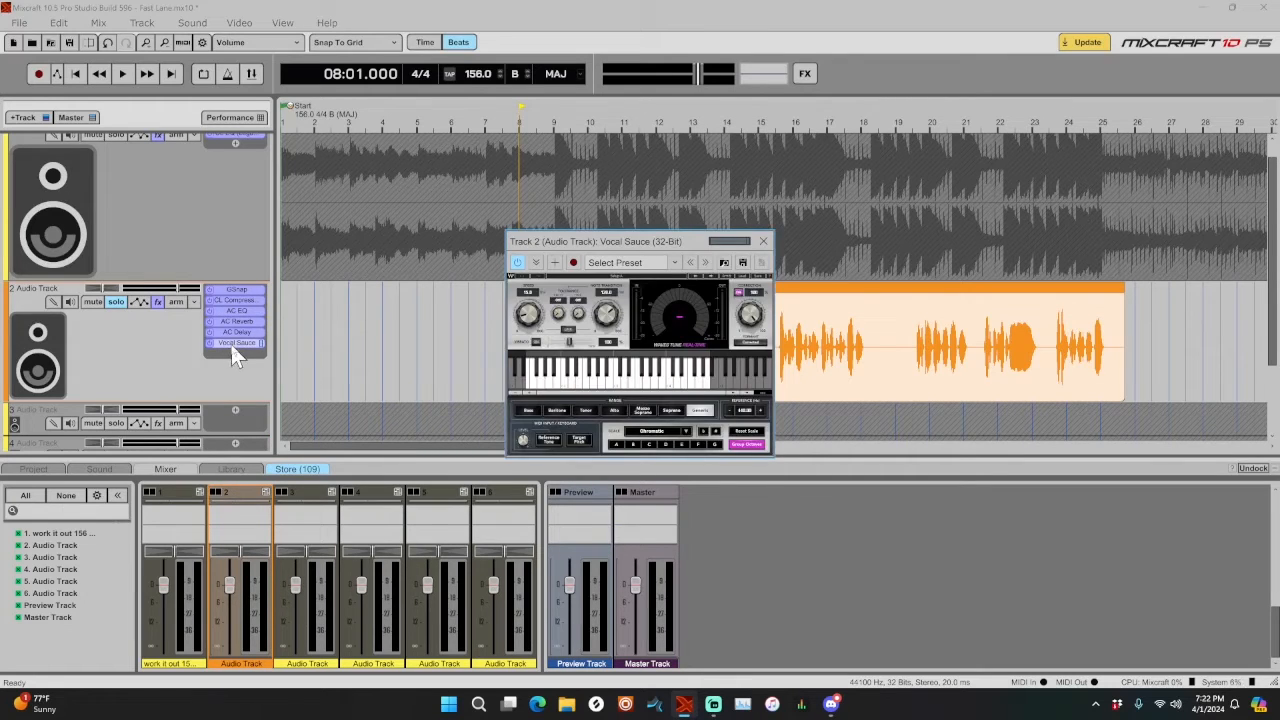
- Move Vocal Sauce directly below GSnap in track 2's effects and bypass GSnap
{"action": "left_click_drag", "start_coordinate": [231, 345], "coordinate": [213, 308]}
{"action": "left_click", "coordinate": [210, 290]}
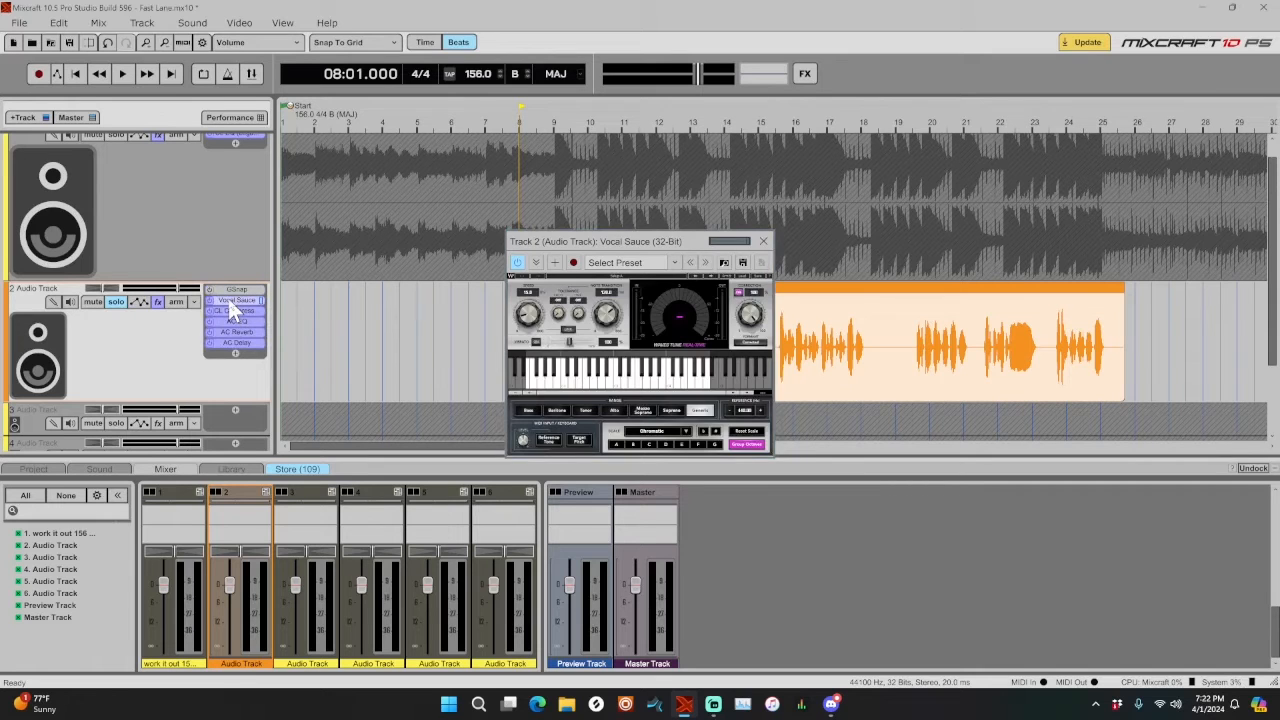
{"action": "left_click", "coordinate": [227, 296]}
{"action": "left_click", "coordinate": [235, 299]}
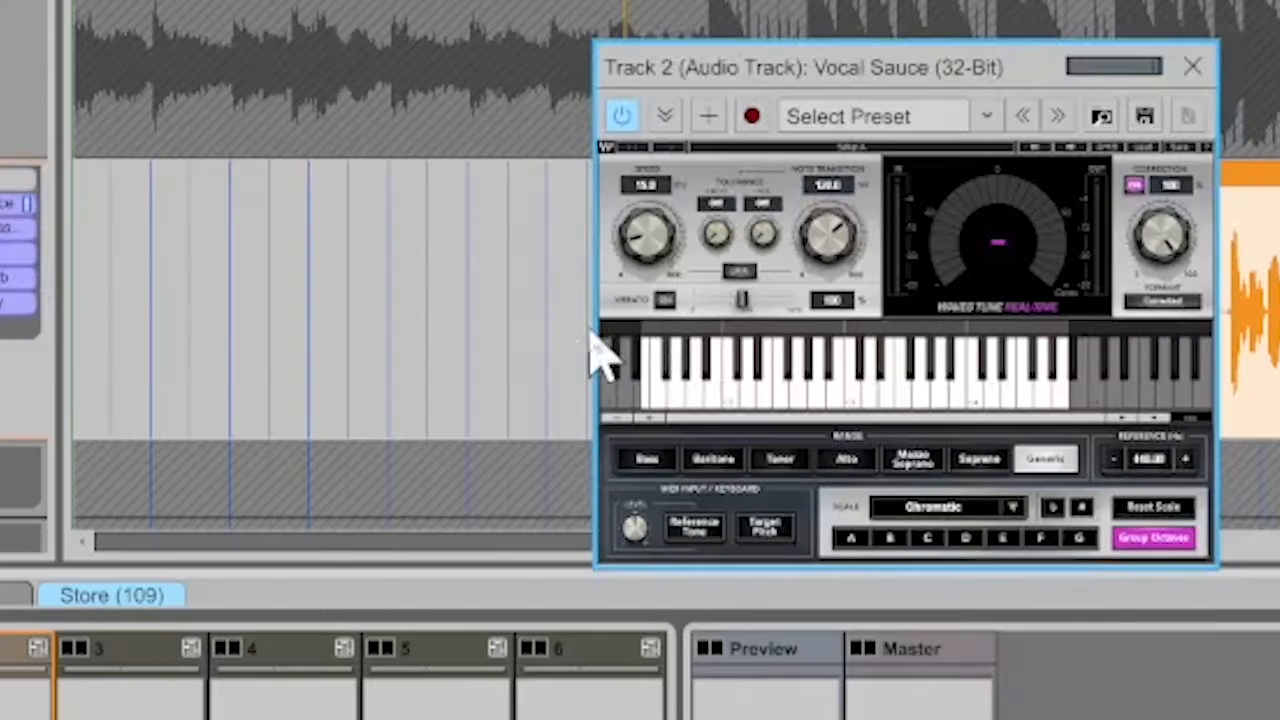
- Set Vocal Sauce's scale to B Major and load its Buzzy user preset
{"action": "left_click", "coordinate": [895, 538]}
{"action": "left_click", "coordinate": [929, 507]}
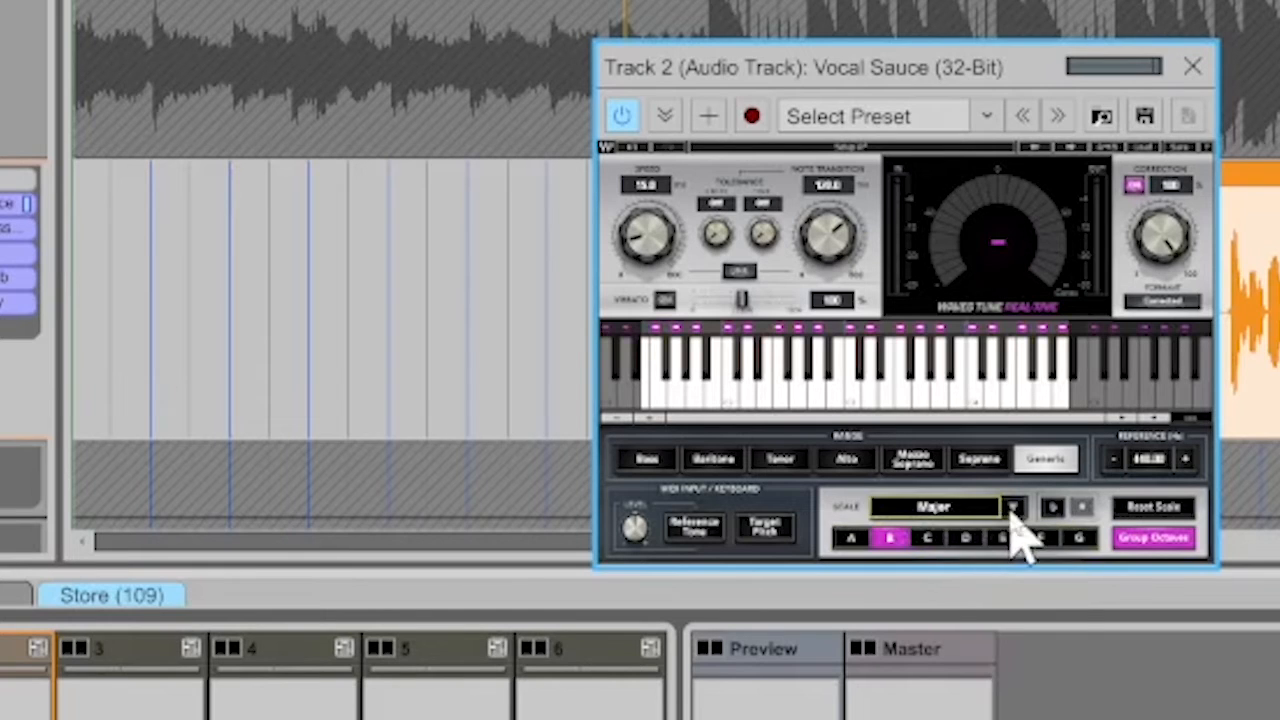
{"action": "left_click", "coordinate": [945, 116]}
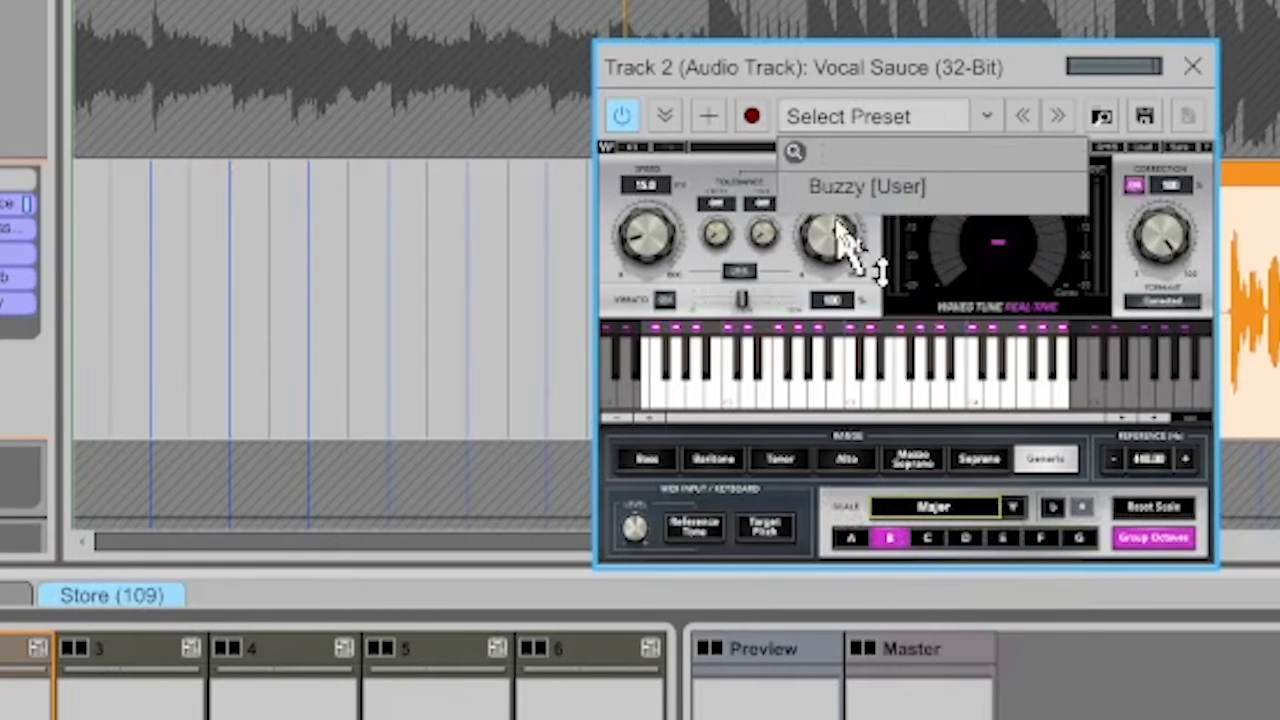
{"action": "left_click", "coordinate": [845, 188]}
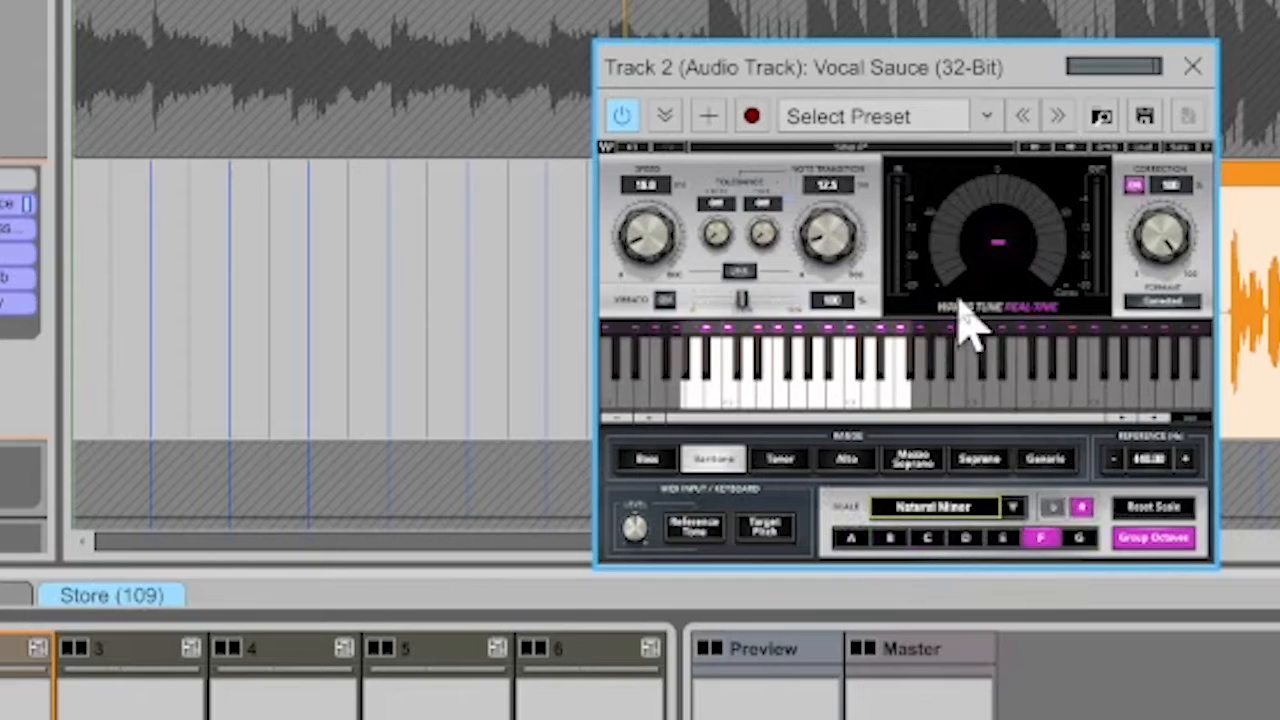
- Set the key to B and the scale to Major on top of Vocal Sauce's Buzzy preset
{"action": "left_click", "coordinate": [893, 536]}
{"action": "left_click", "coordinate": [937, 512]}
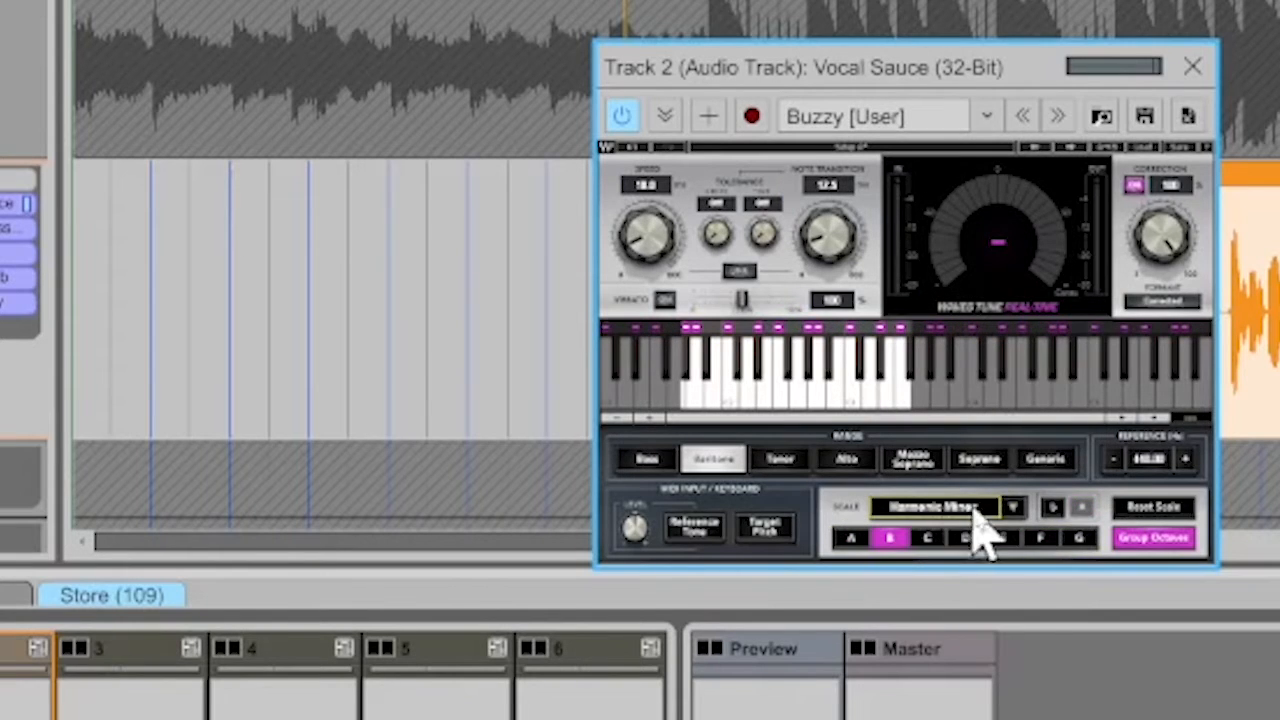
{"action": "left_click", "coordinate": [1012, 507]}
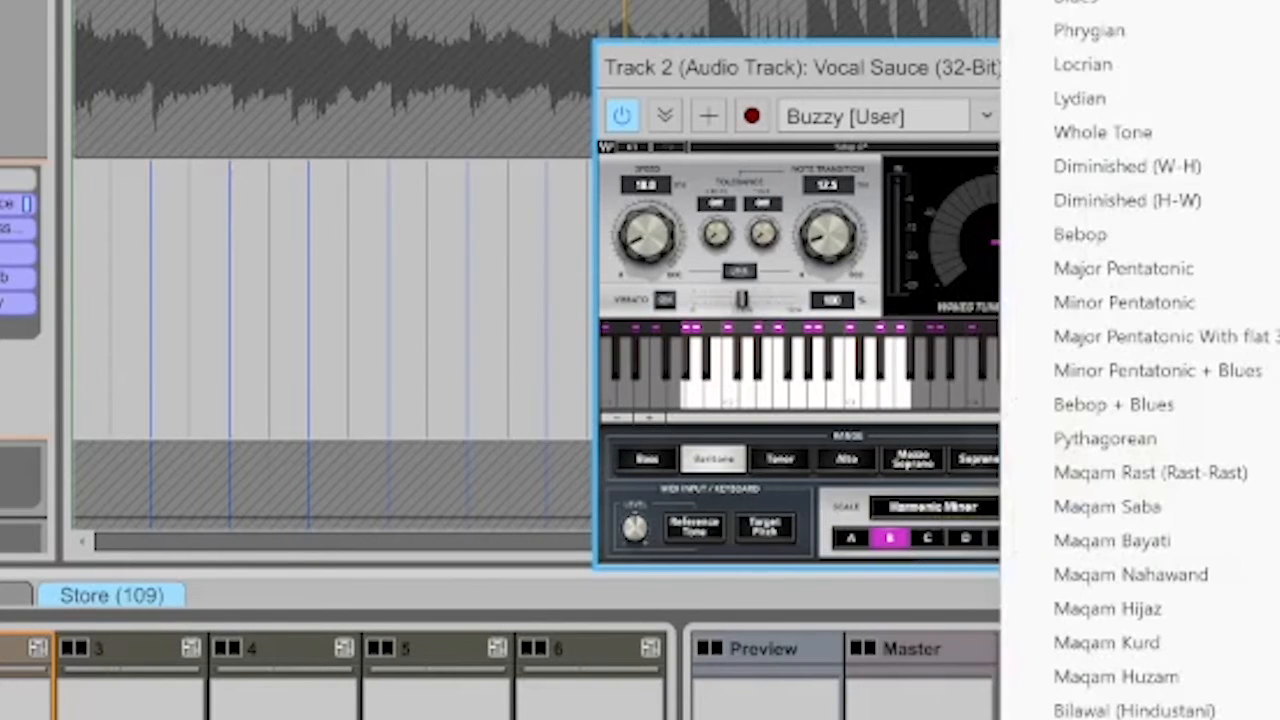
{"action": "left_click", "coordinate": [1080, 2]}
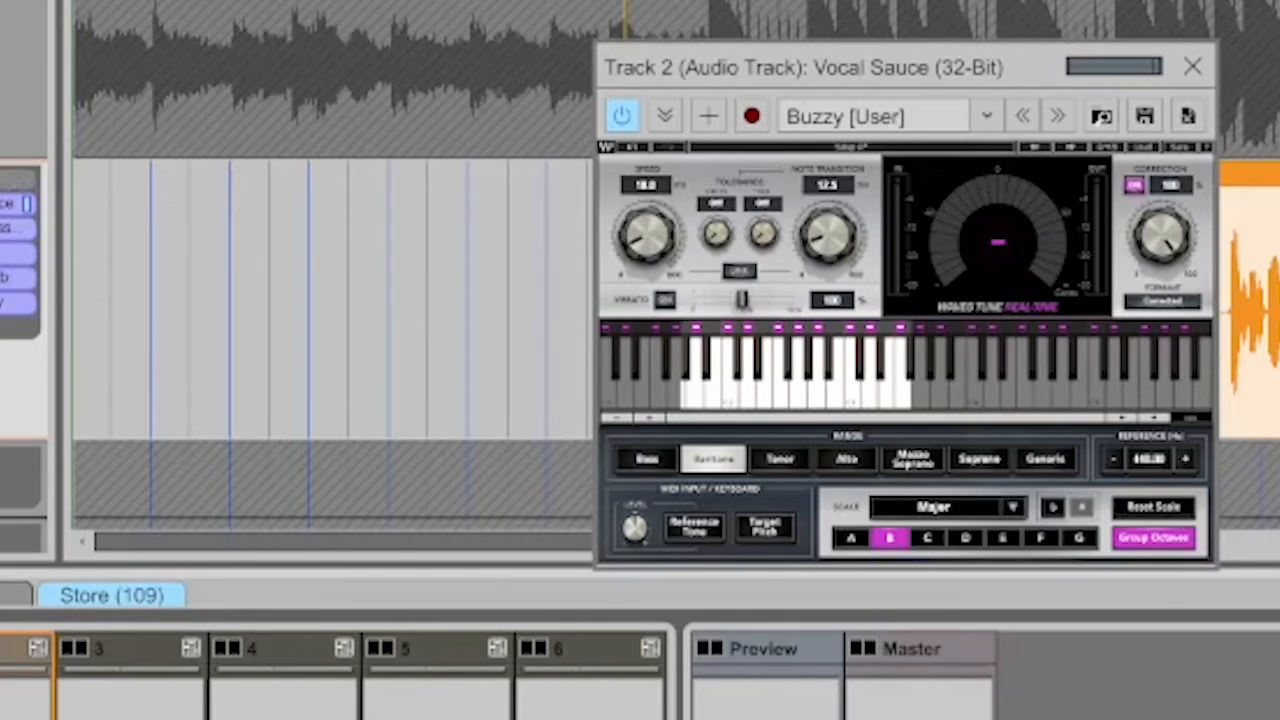
- Open GSnap on track 2, turn it back on and preview the vocal for comparison with Vocal Sauce
{"action": "double_click", "coordinate": [16, 180]}
{"action": "left_click", "coordinate": [94, 85]}
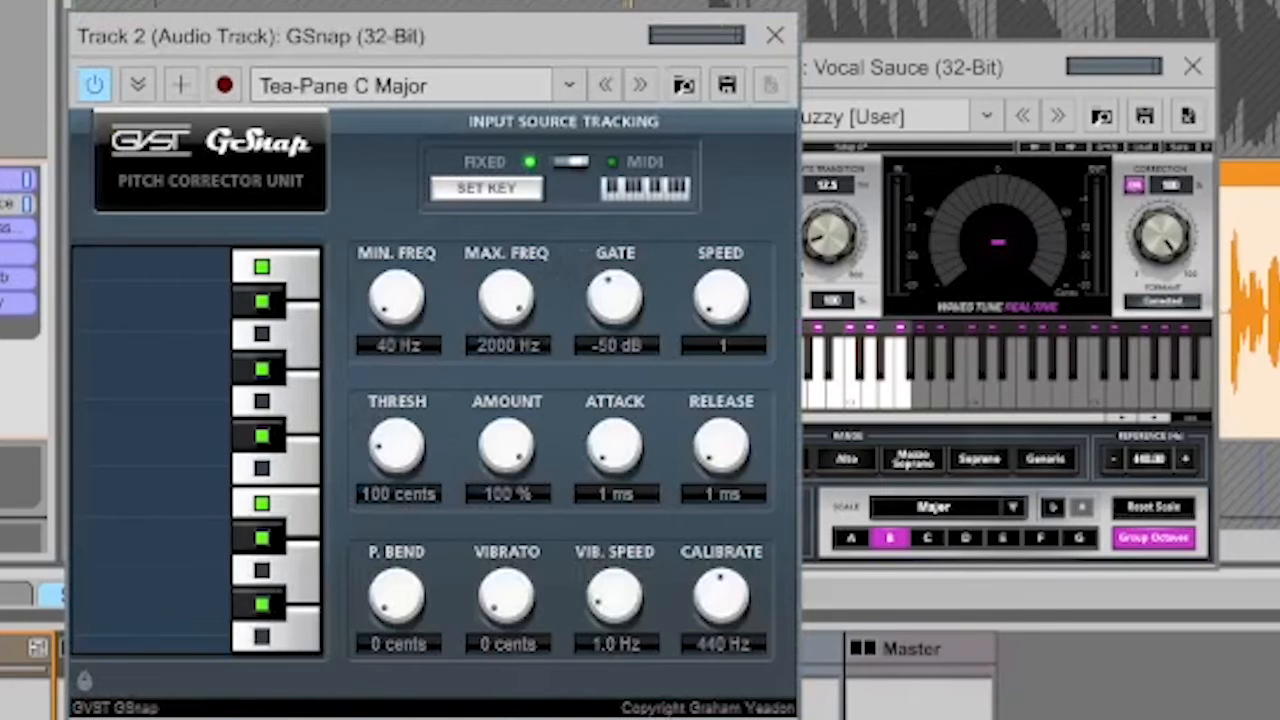
{"action": "key", "text": "space"}
- Unsolo track 2 to hear it with the beat, and close the GSnap and Vocal Sauce windows
{"action": "key", "text": "s"}
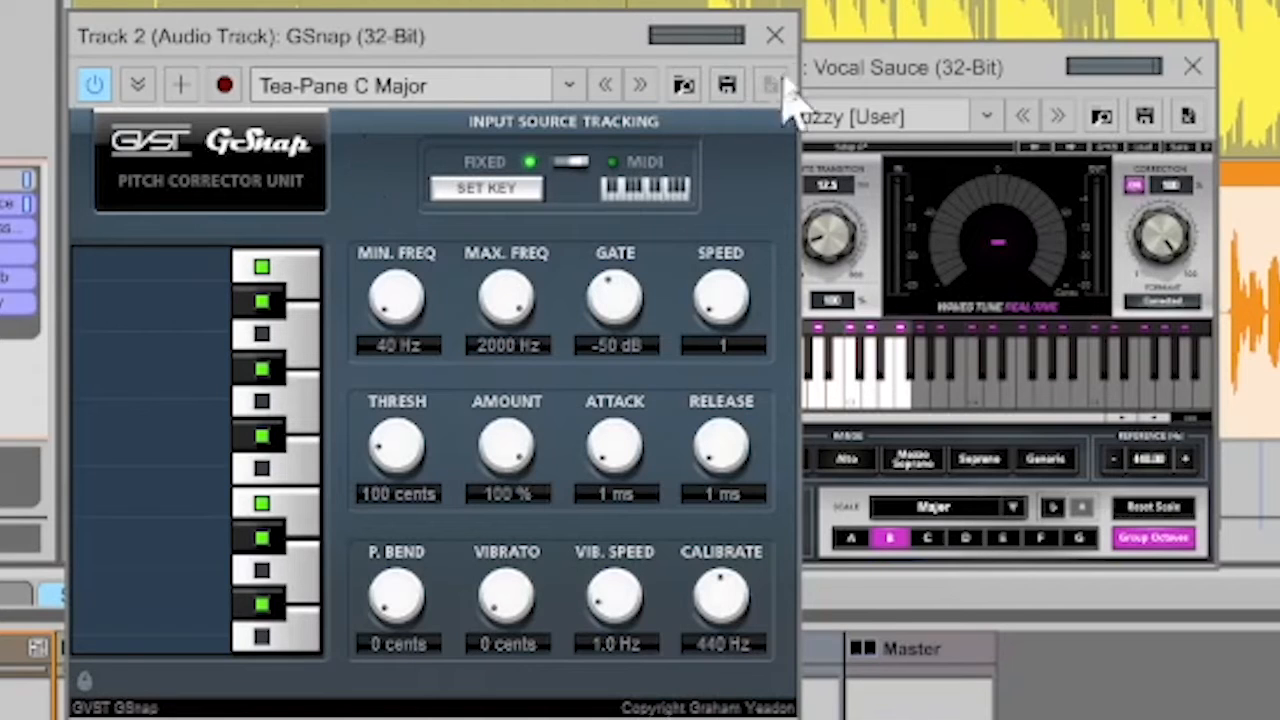
{"action": "left_click", "coordinate": [774, 35]}
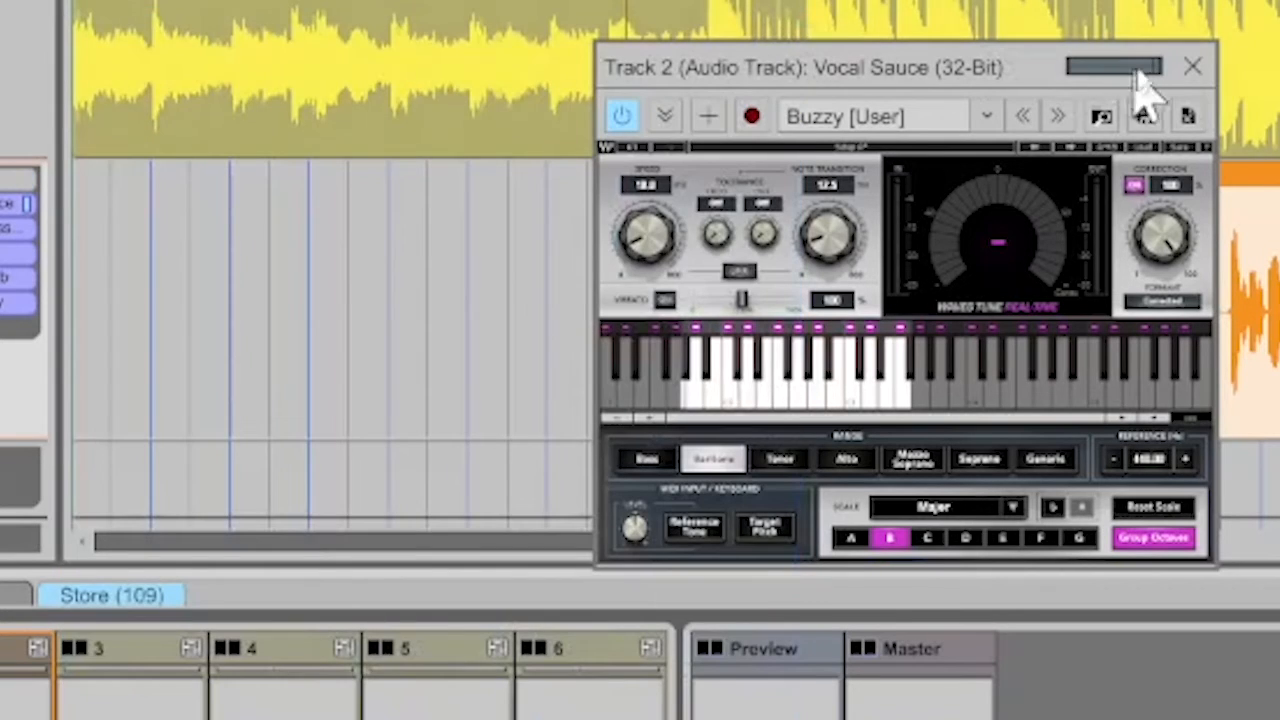
{"action": "left_click", "coordinate": [1194, 68]}
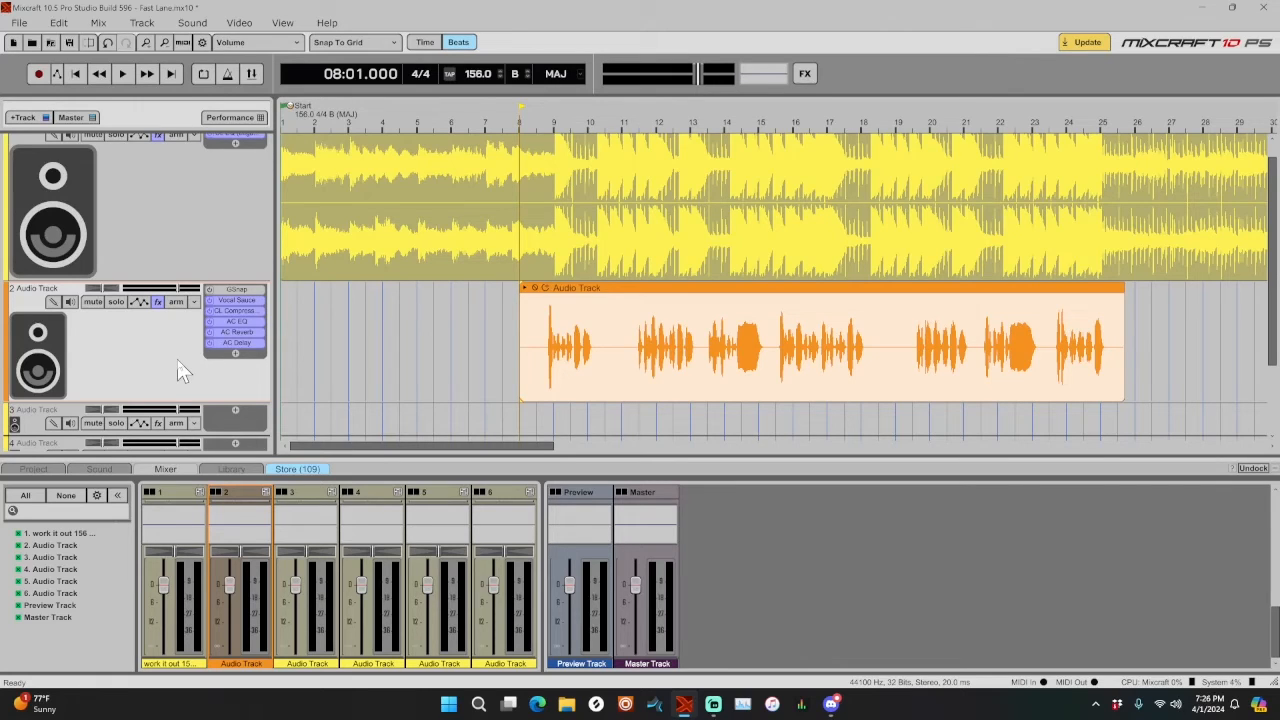
- Load the "0718 King 2.1 MC10 KB" effect chain on track 2 and close its effect list
{"action": "left_click", "coordinate": [158, 302]}
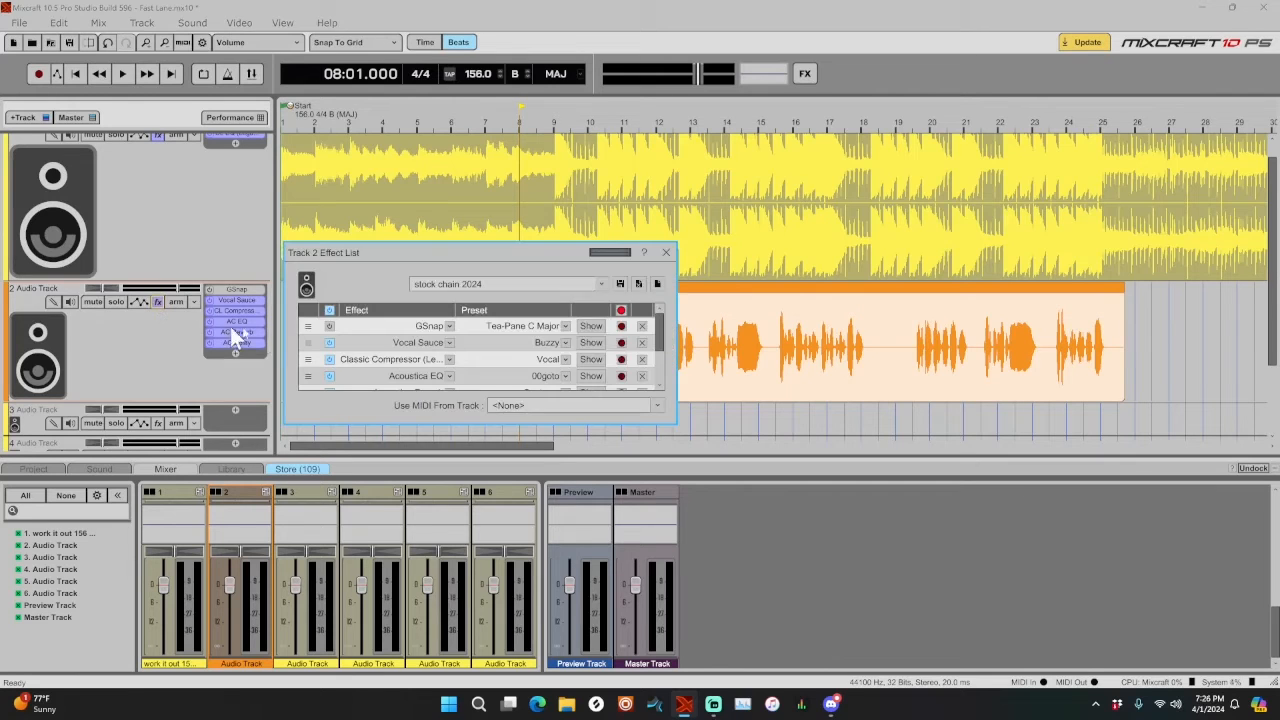
{"action": "left_click", "coordinate": [428, 284]}
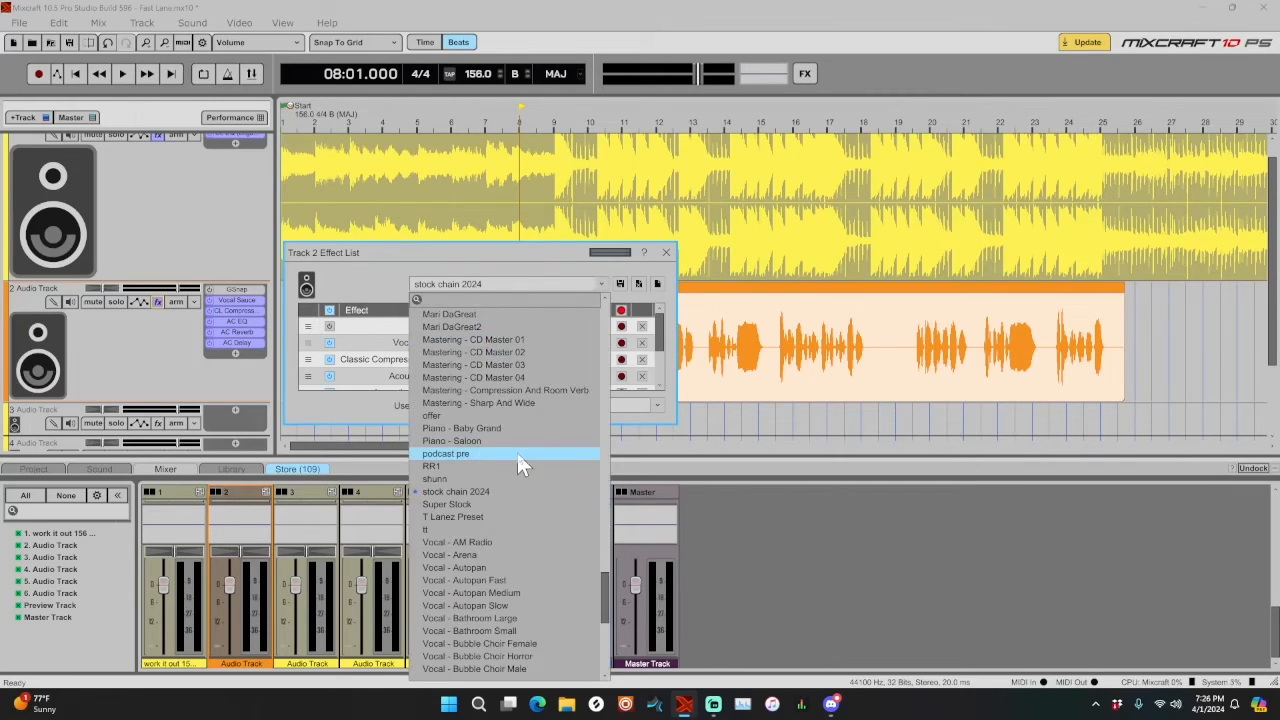
{"action": "scroll", "coordinate": [517, 453], "scroll_direction": "up", "scroll_amount": 3}
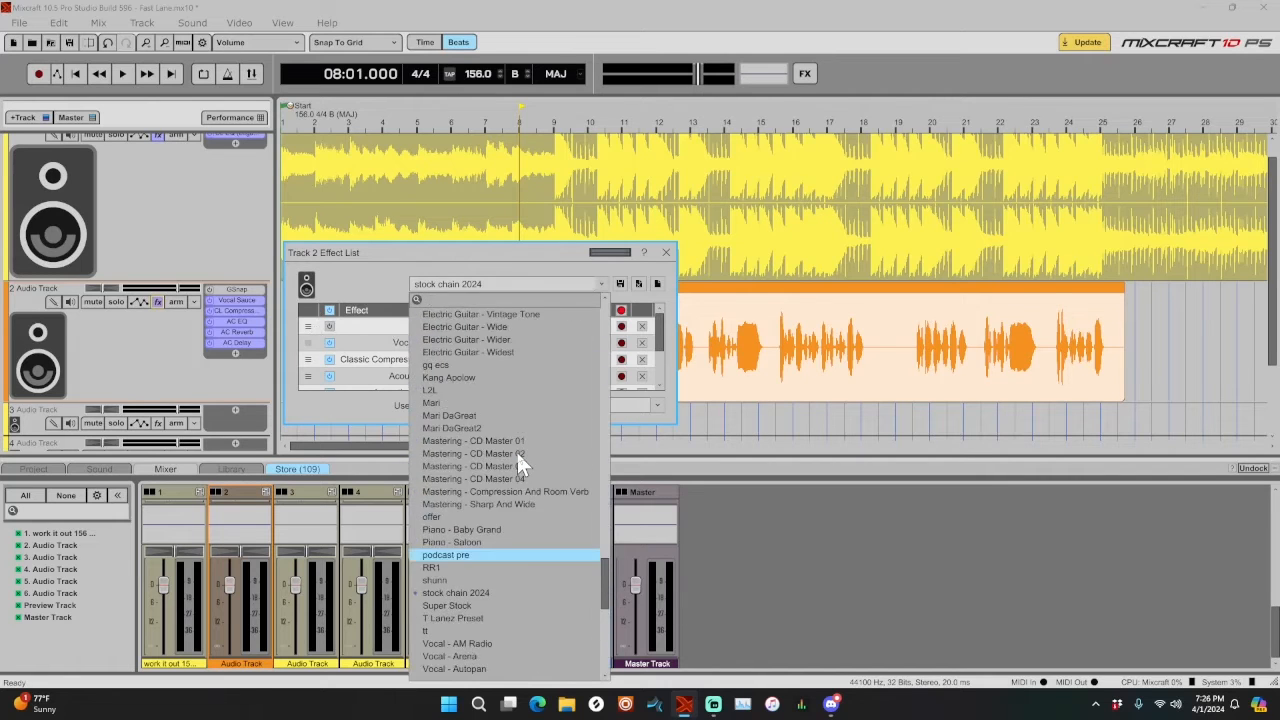
{"action": "scroll", "coordinate": [517, 453], "scroll_direction": "up", "scroll_amount": 12}
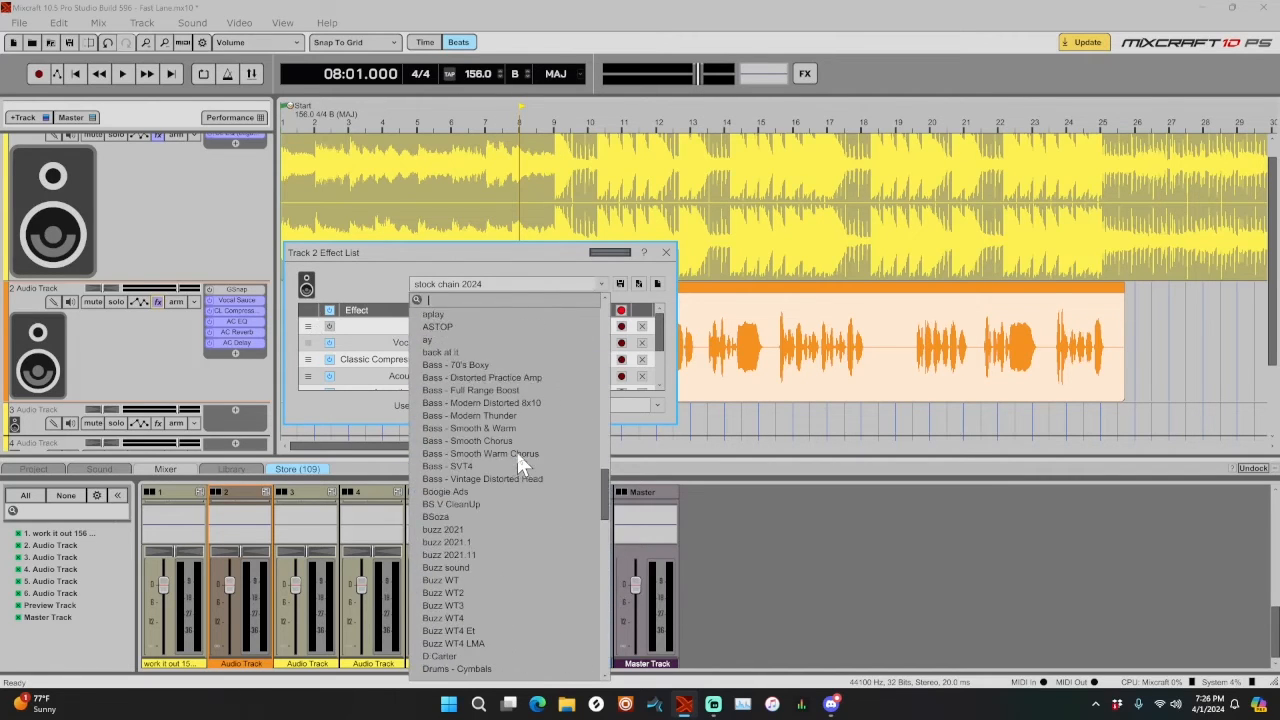
{"action": "scroll", "coordinate": [517, 453], "scroll_direction": "up", "scroll_amount": 12}
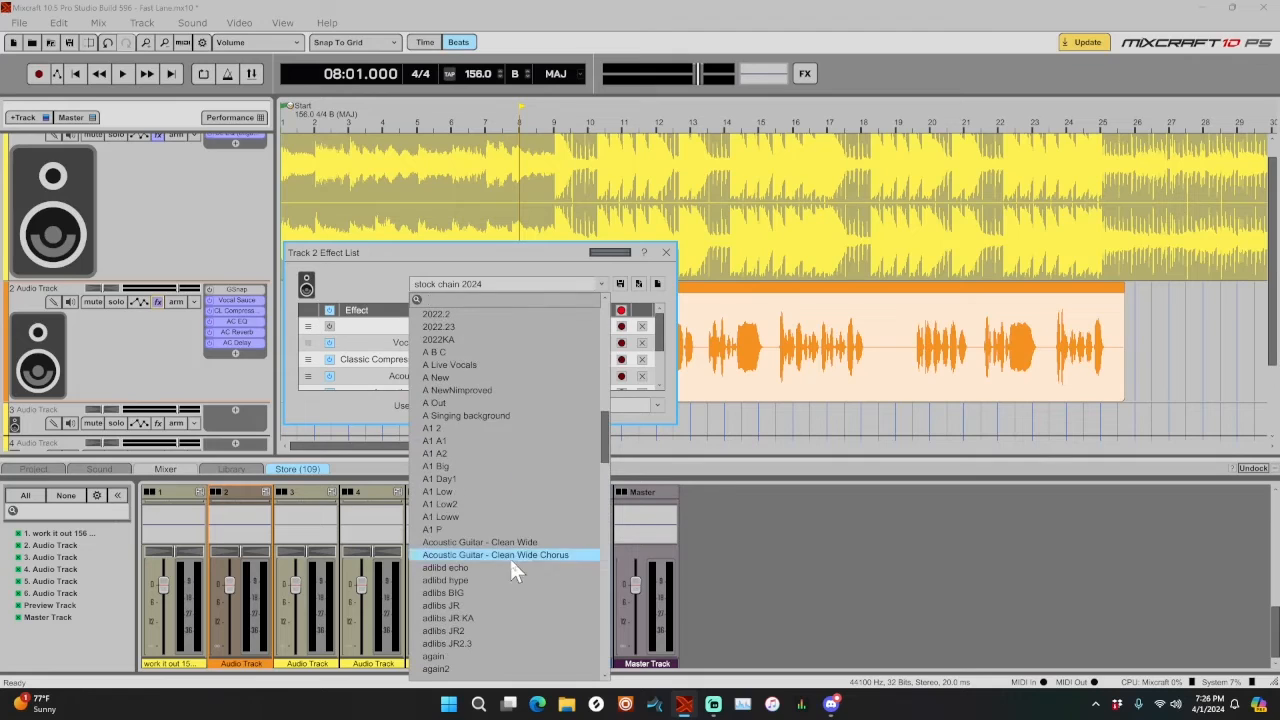
{"action": "scroll", "coordinate": [509, 557], "scroll_direction": "up", "scroll_amount": 15}
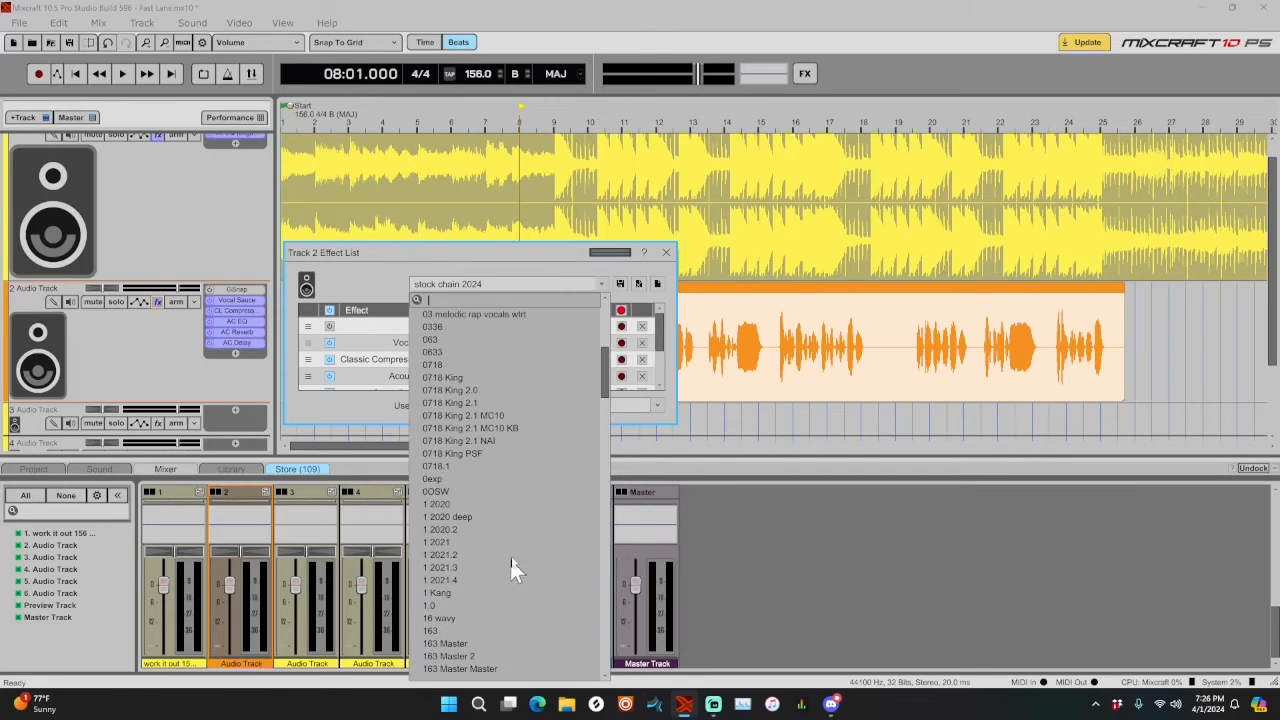
{"action": "left_click", "coordinate": [516, 428]}
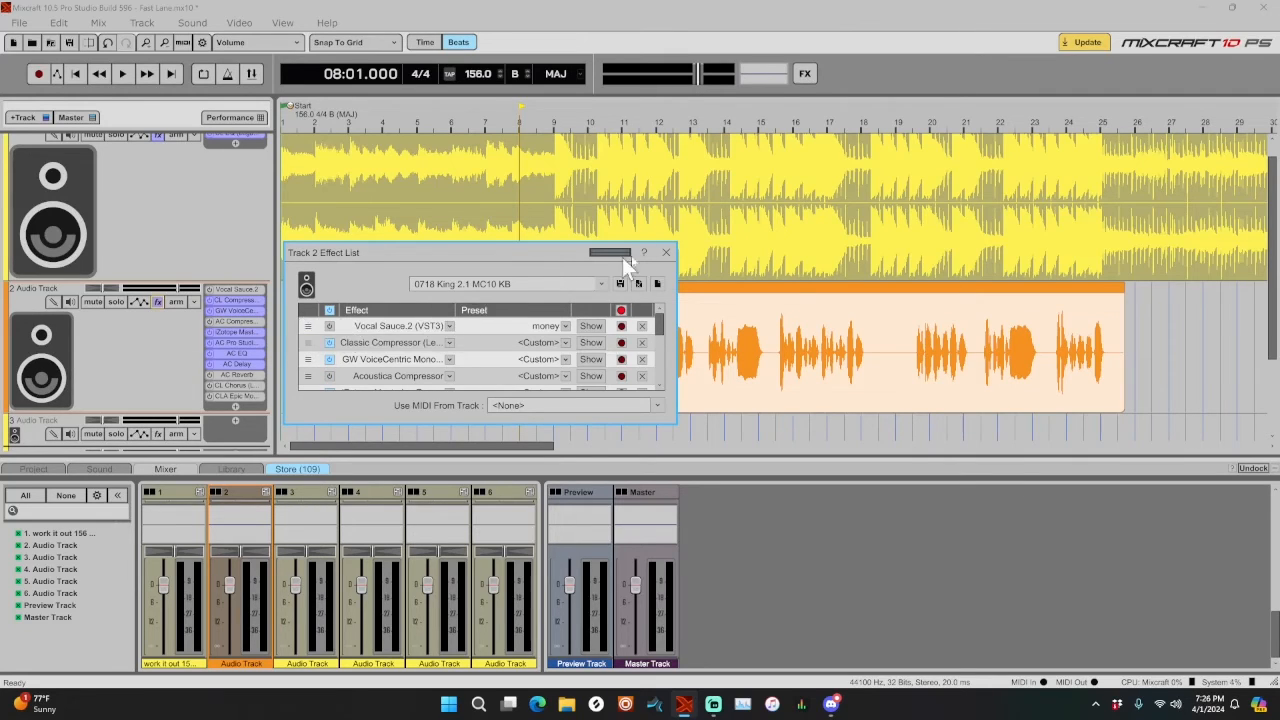
{"action": "left_click", "coordinate": [665, 252]}
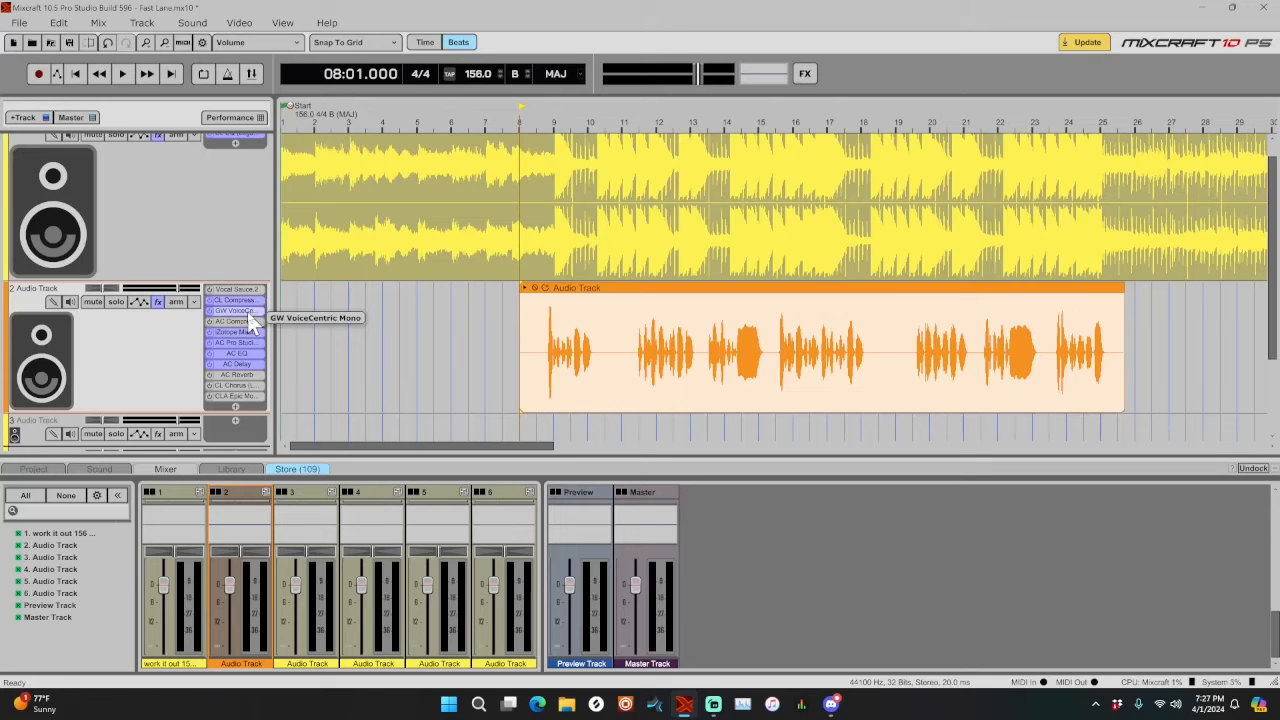
- Switch off the Doubler in track 2's GW VoiceCentric Mono and check the iZotope Mastering Essentials valve equalizer
{"action": "left_click", "coordinate": [237, 311]}
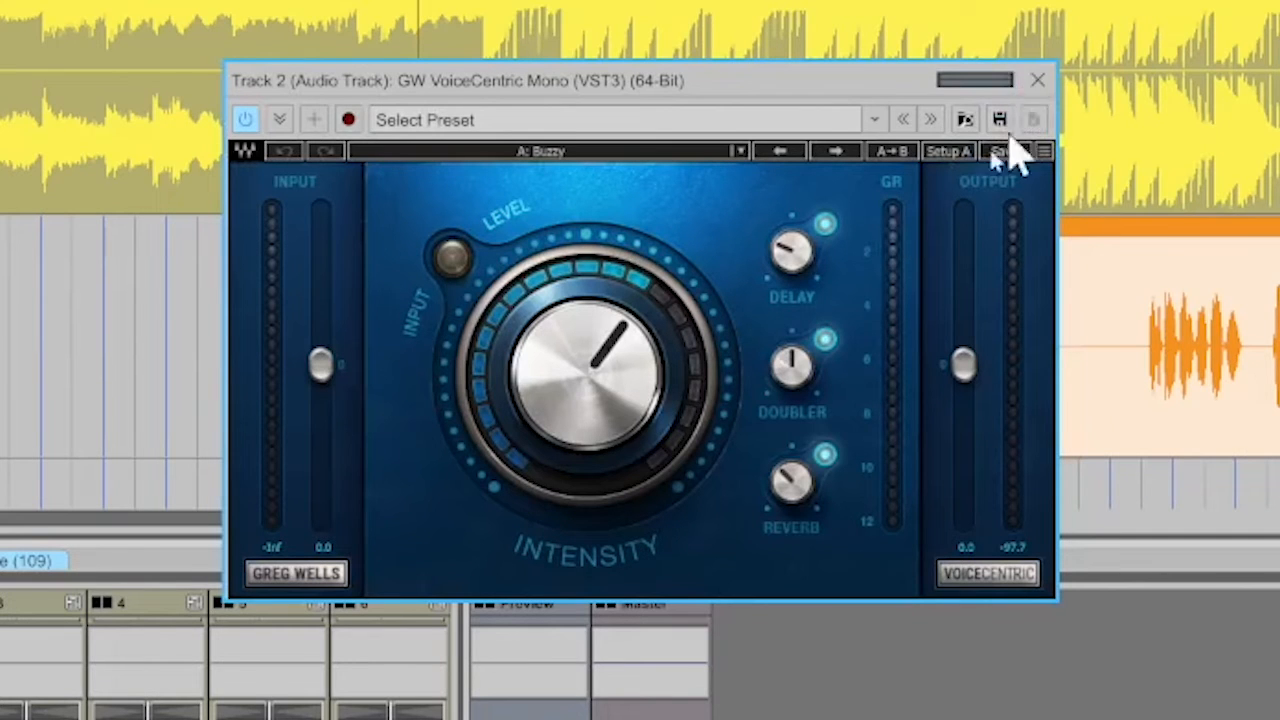
{"action": "left_click", "coordinate": [825, 340]}
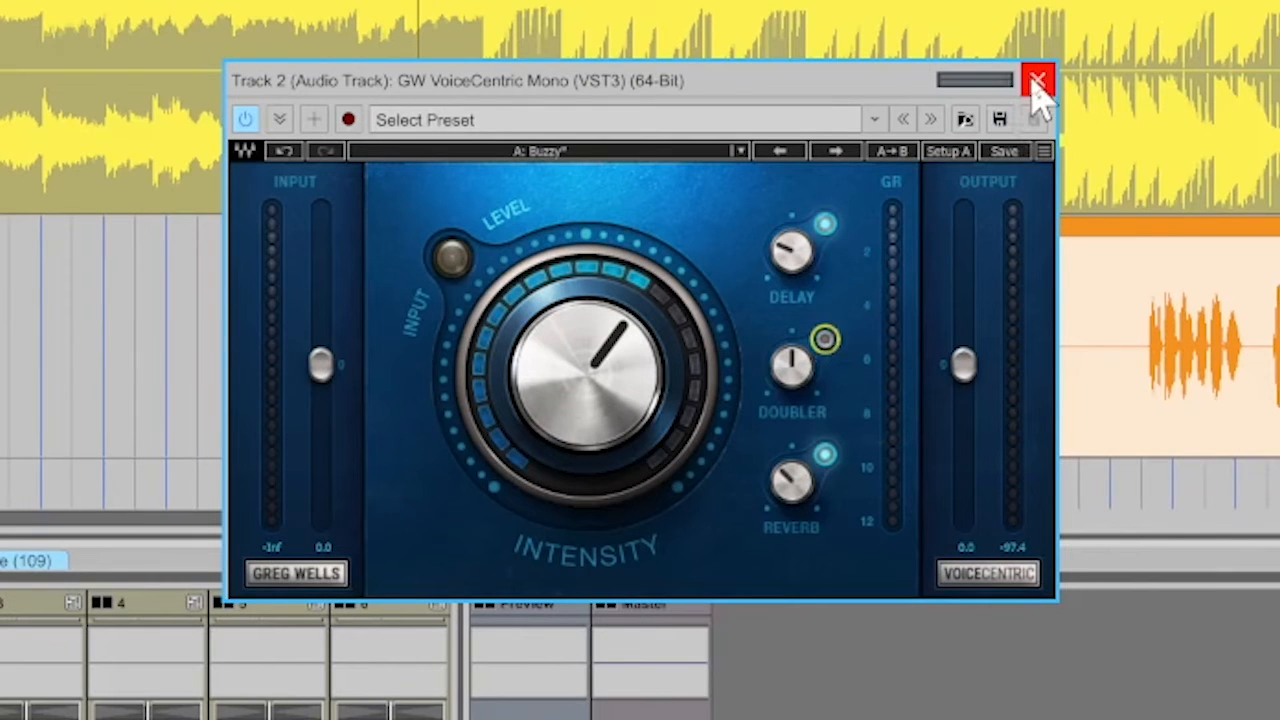
{"action": "left_click", "coordinate": [1036, 82]}
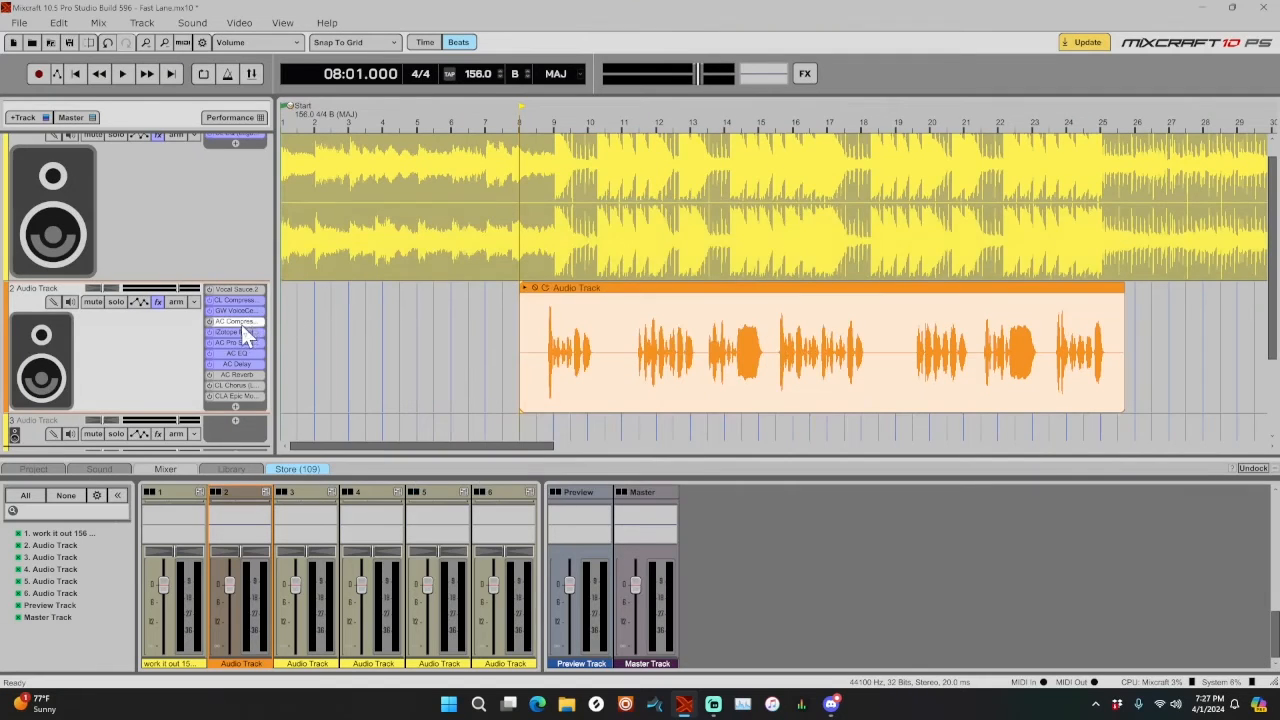
{"action": "left_click", "coordinate": [240, 330]}
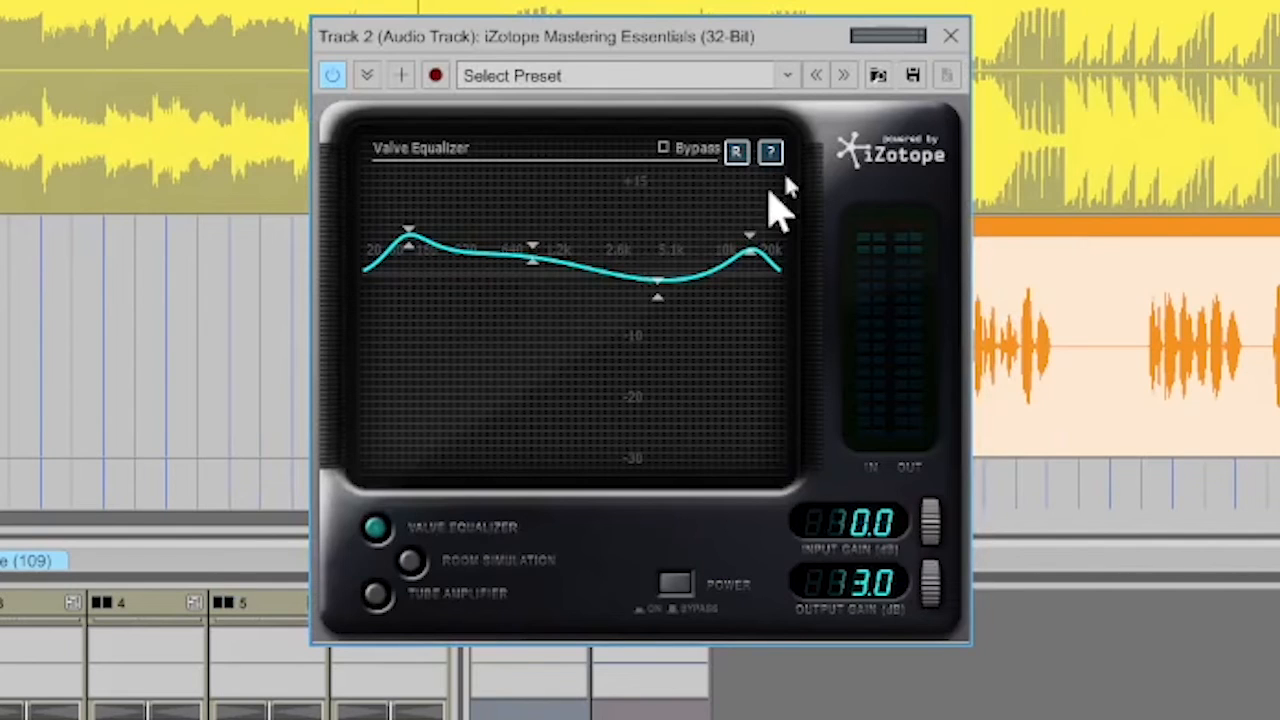
{"action": "left_click", "coordinate": [950, 38]}
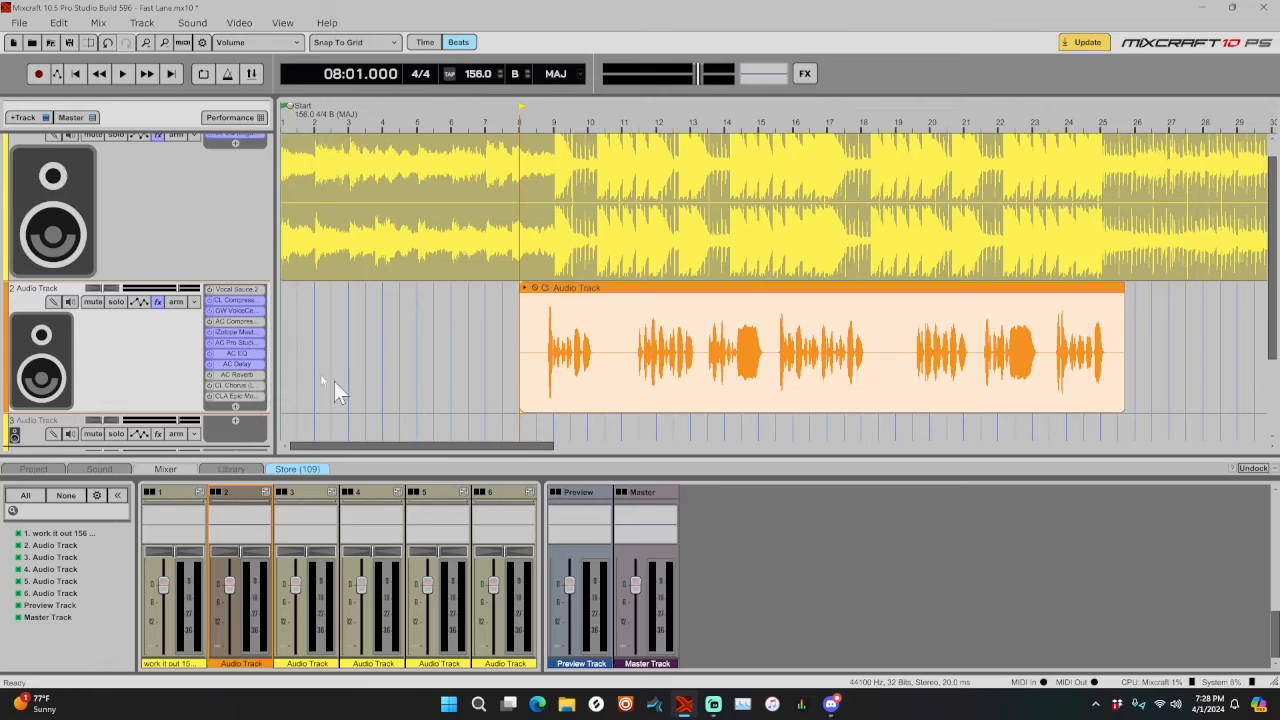
- Turn on Vocal Sauce.2 on track 2 and set its key to B and its scale to Major
{"action": "double_click", "coordinate": [236, 290]}
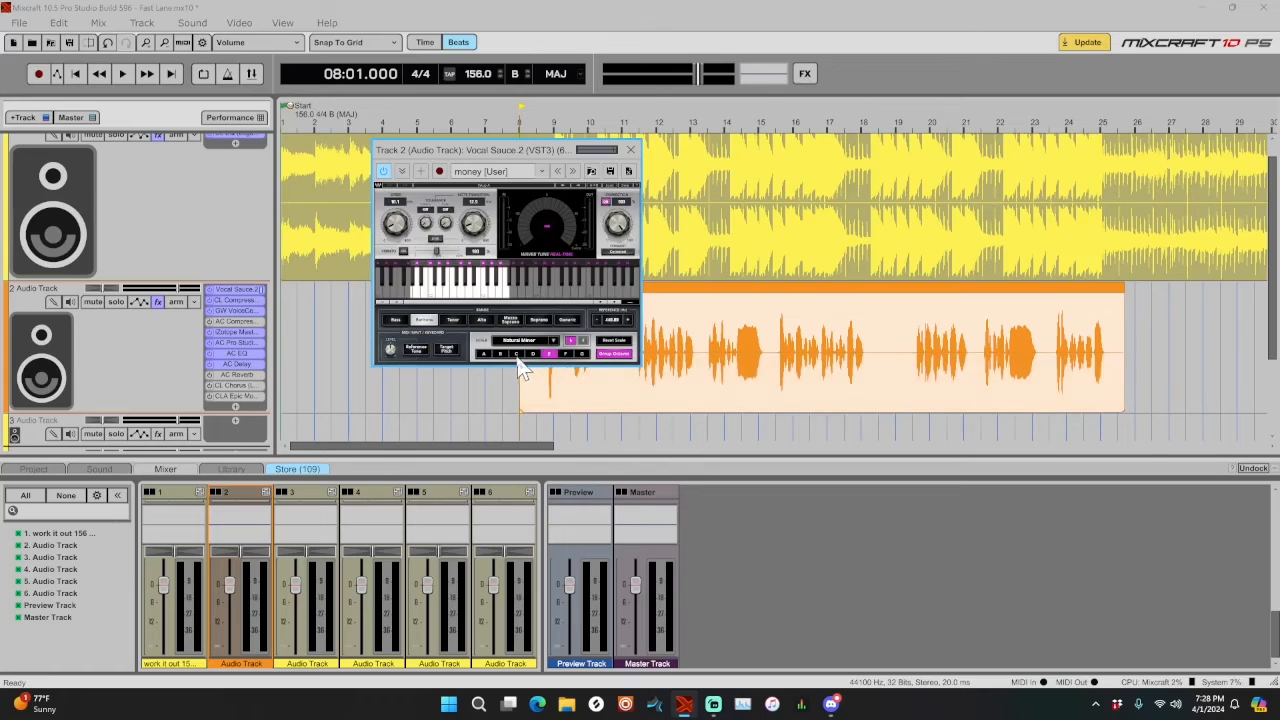
{"action": "left_click", "coordinate": [501, 354]}
{"action": "left_click", "coordinate": [556, 341]}
{"action": "left_click", "coordinate": [593, 80]}
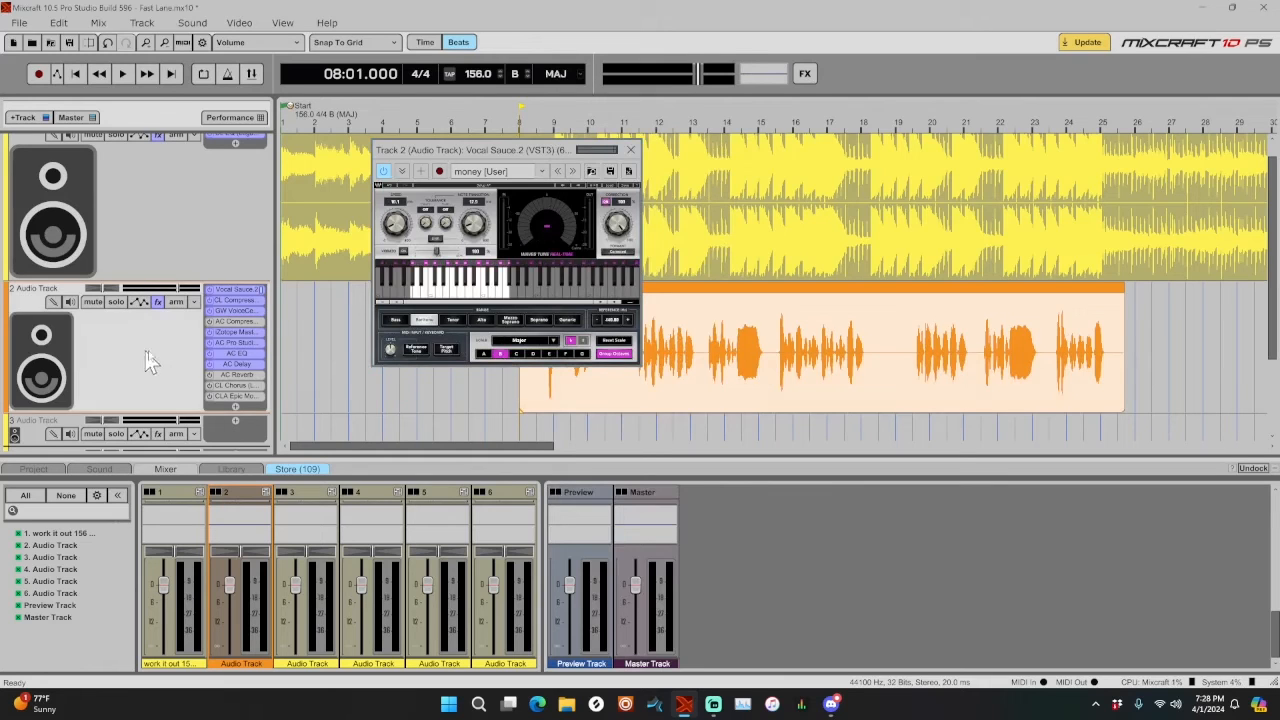
- Preview the vocal with Vocal Sauce.2 over the beat from bar 8
{"action": "key", "text": "space"}
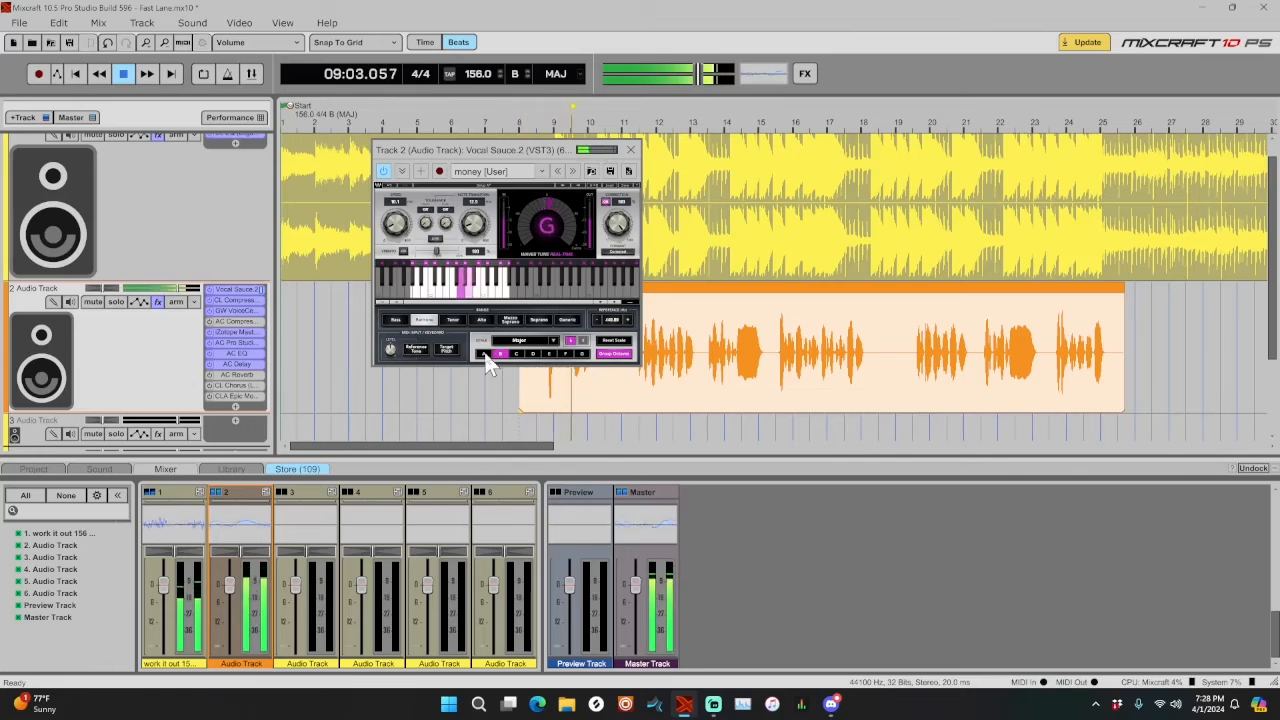
{"action": "key", "text": "space"}
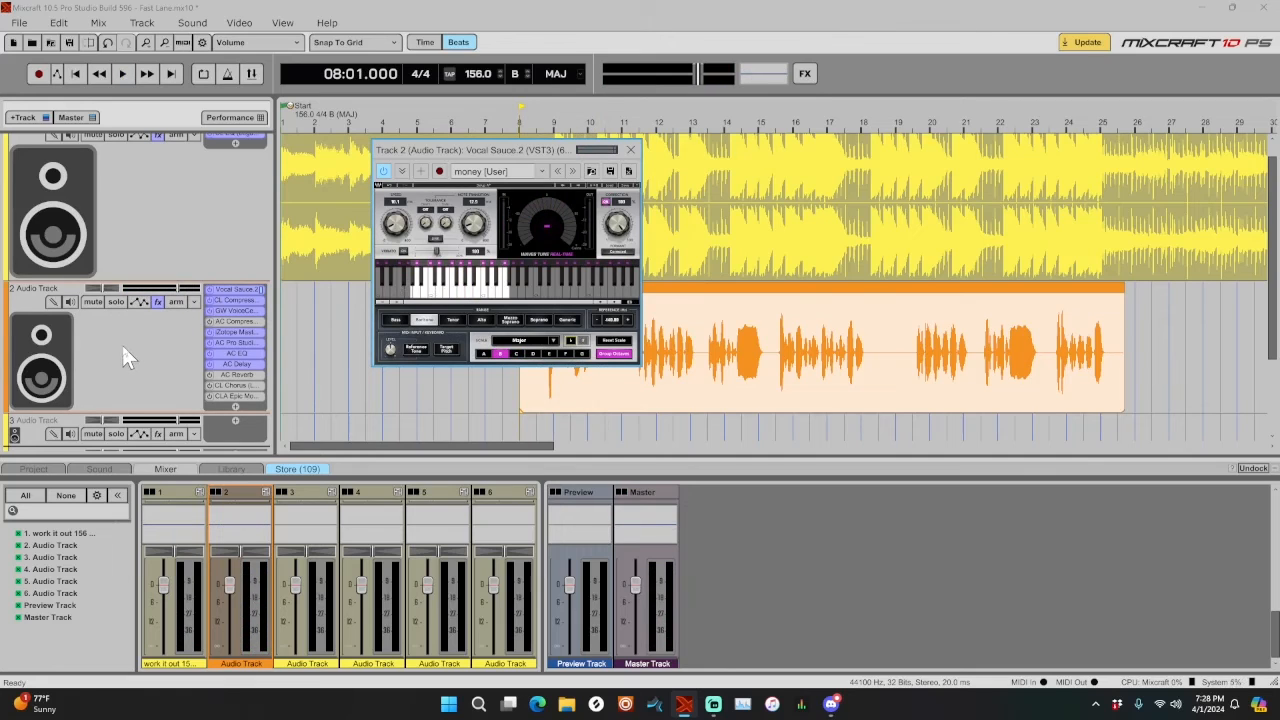
{"action": "key", "text": "space"}
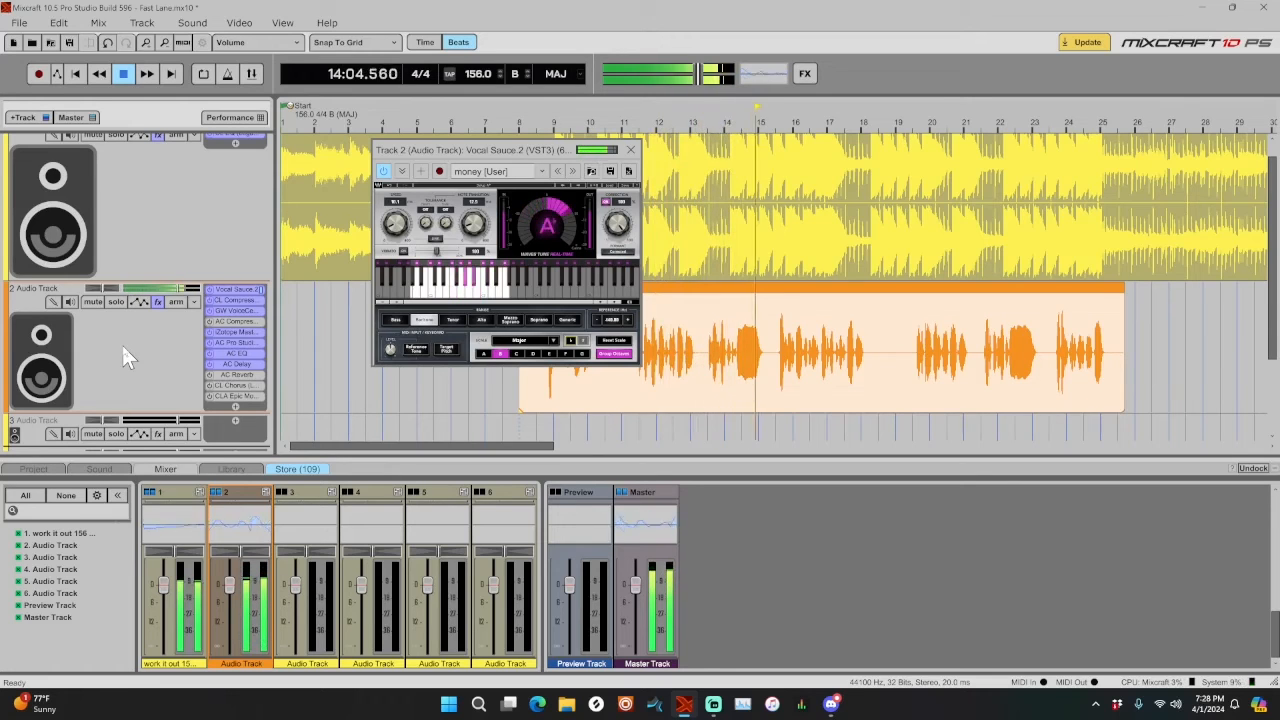
{"action": "key", "text": "space"}
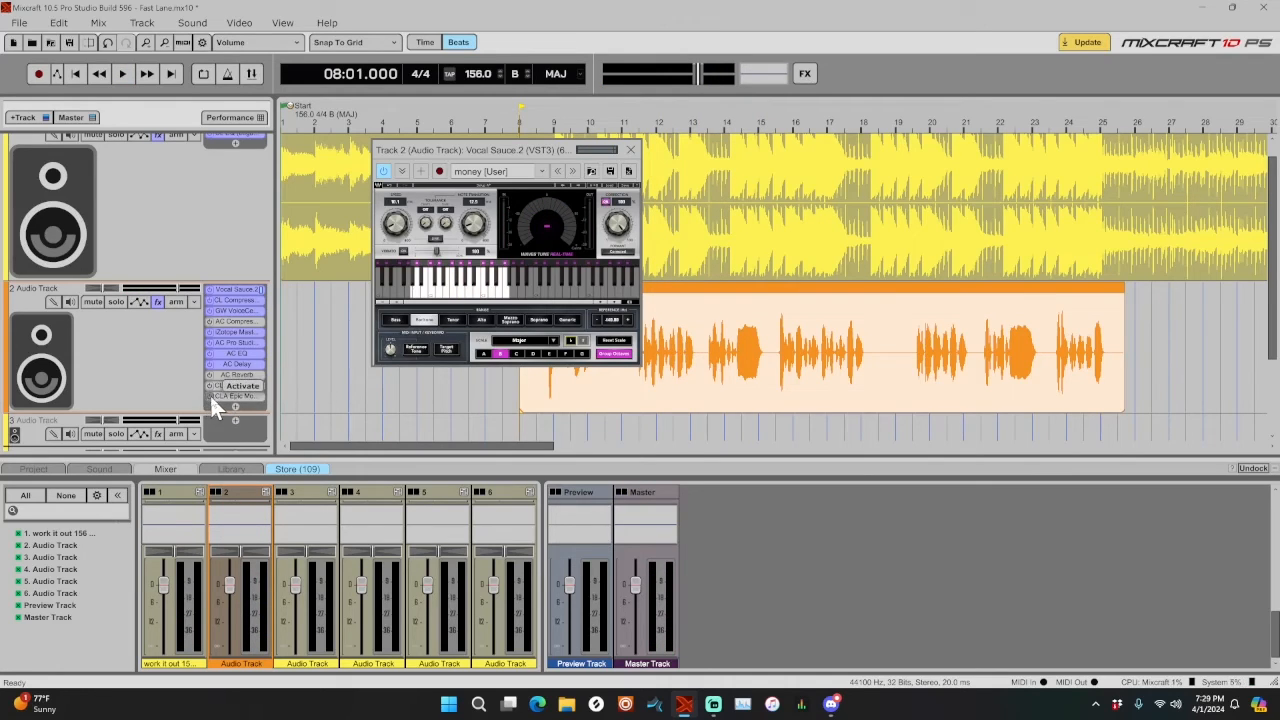
- Turn on CLA Epic on track 2 and set both Tape delay taps' sync to 1/2
{"action": "left_click", "coordinate": [228, 396]}
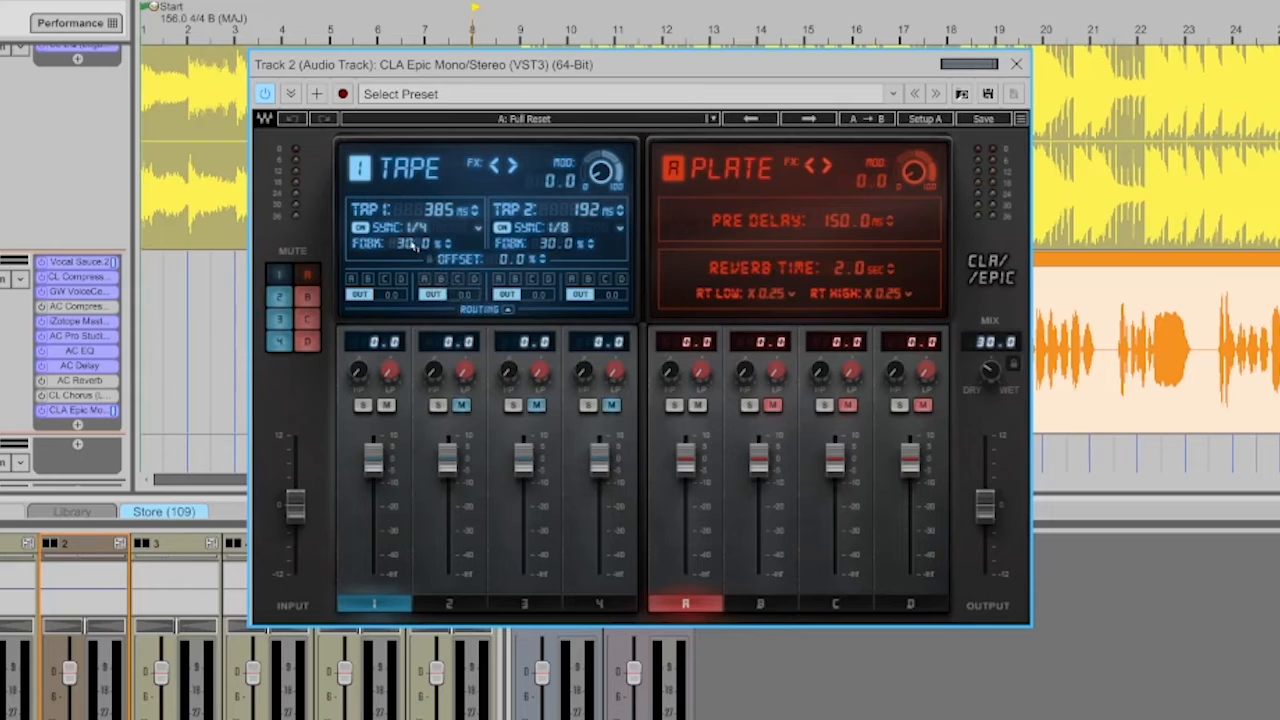
{"action": "scroll", "coordinate": [419, 233], "scroll_direction": "up", "scroll_amount": 3}
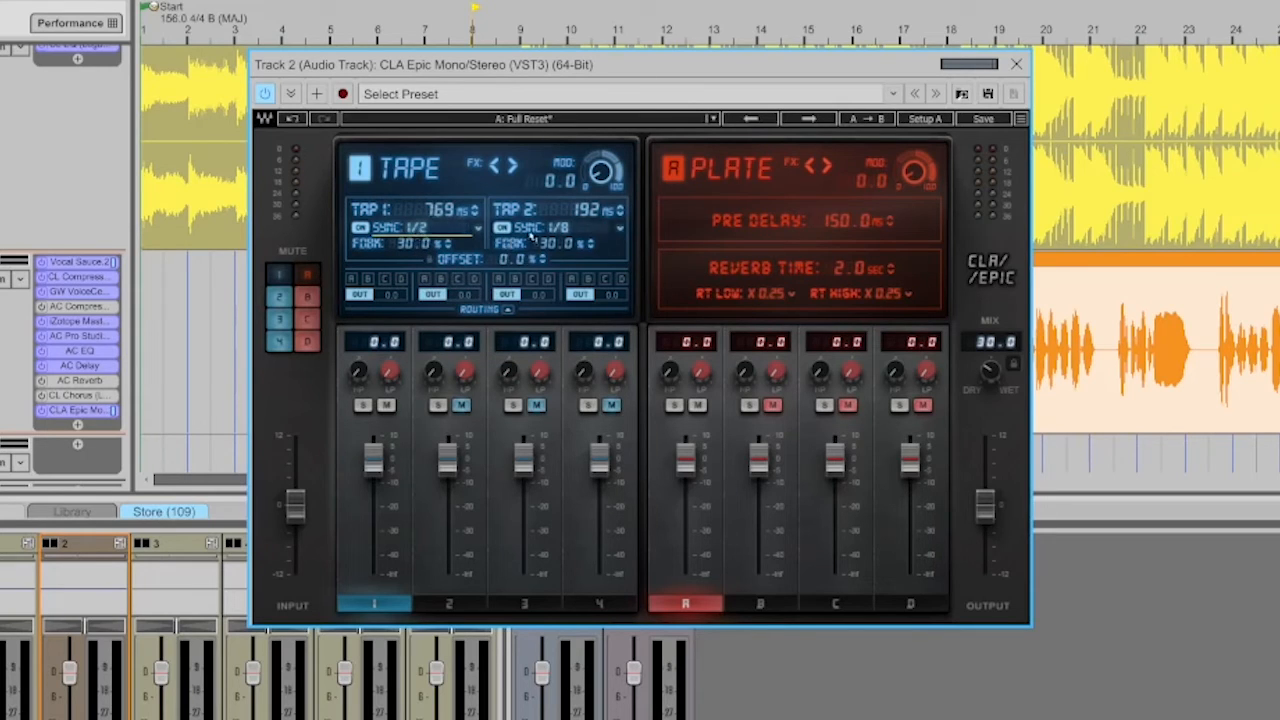
{"action": "scroll", "coordinate": [545, 236], "scroll_direction": "up", "scroll_amount": 5}
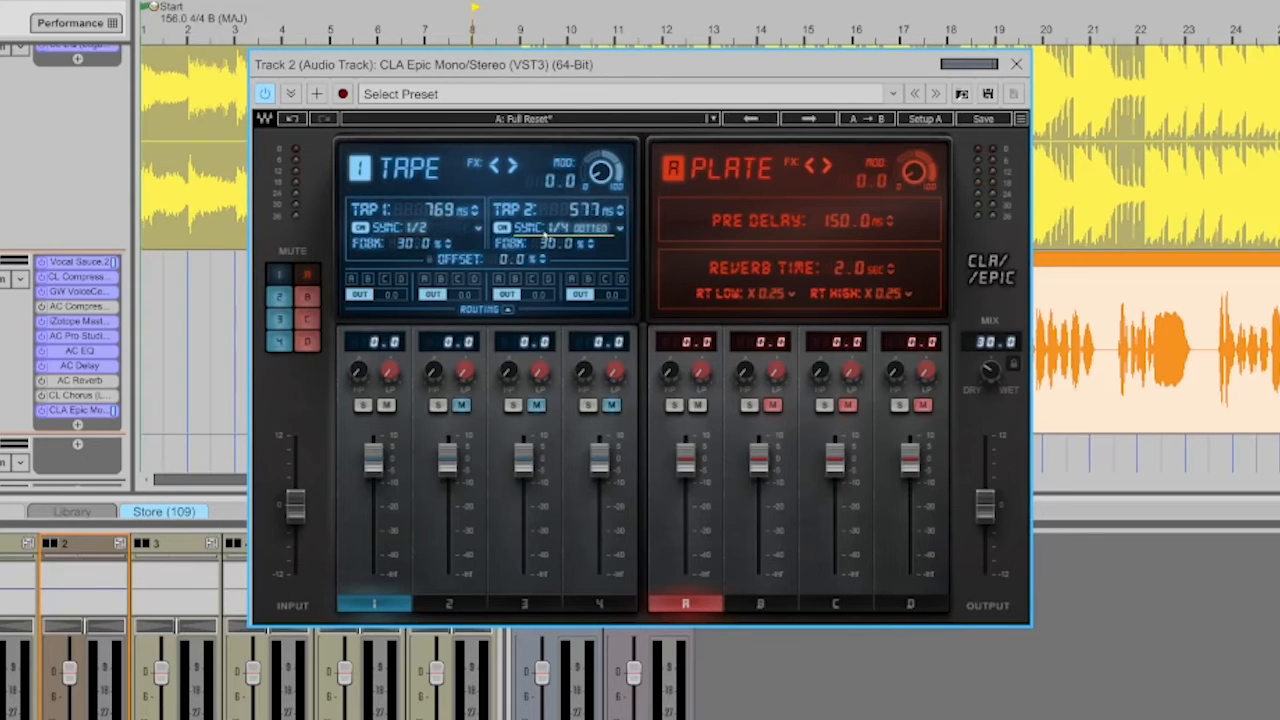
- Move the CLA Epic window aside and preview the delayed vocal, toggling track 2's solo to compare it with the beat
{"action": "left_click", "coordinate": [3, 350]}
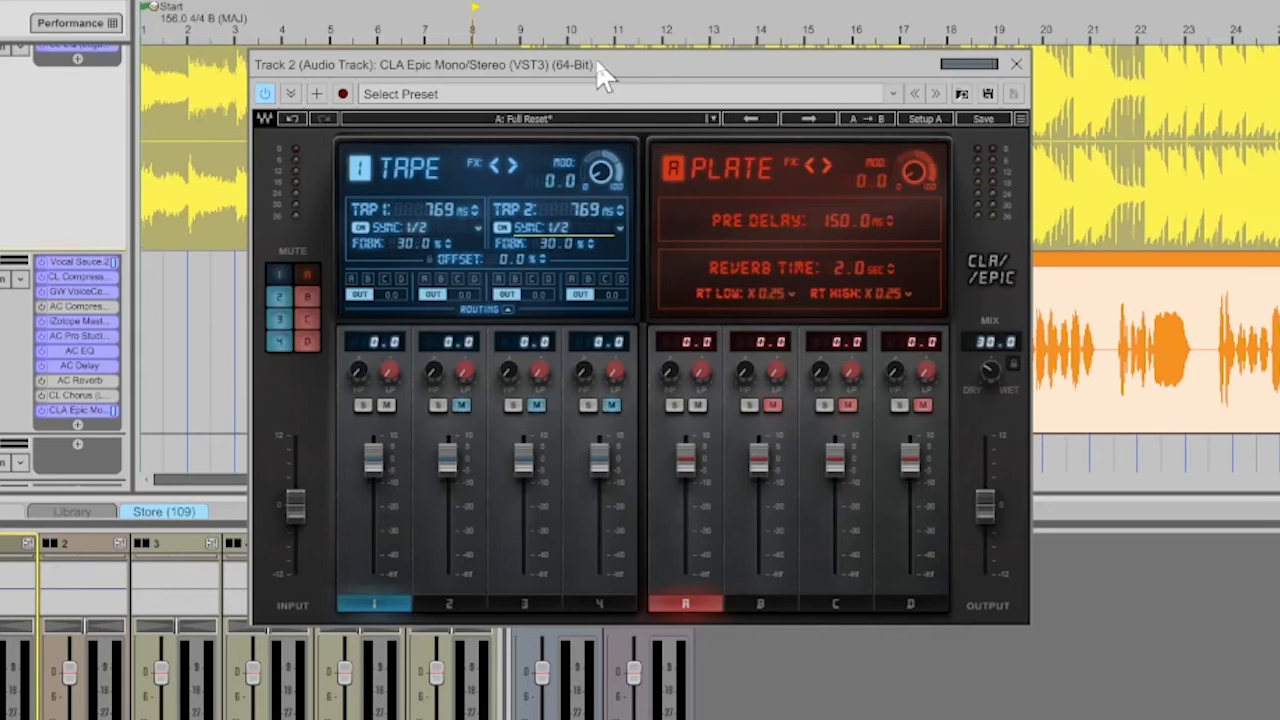
{"action": "left_click_drag", "start_coordinate": [597, 62], "coordinate": [834, 147]}
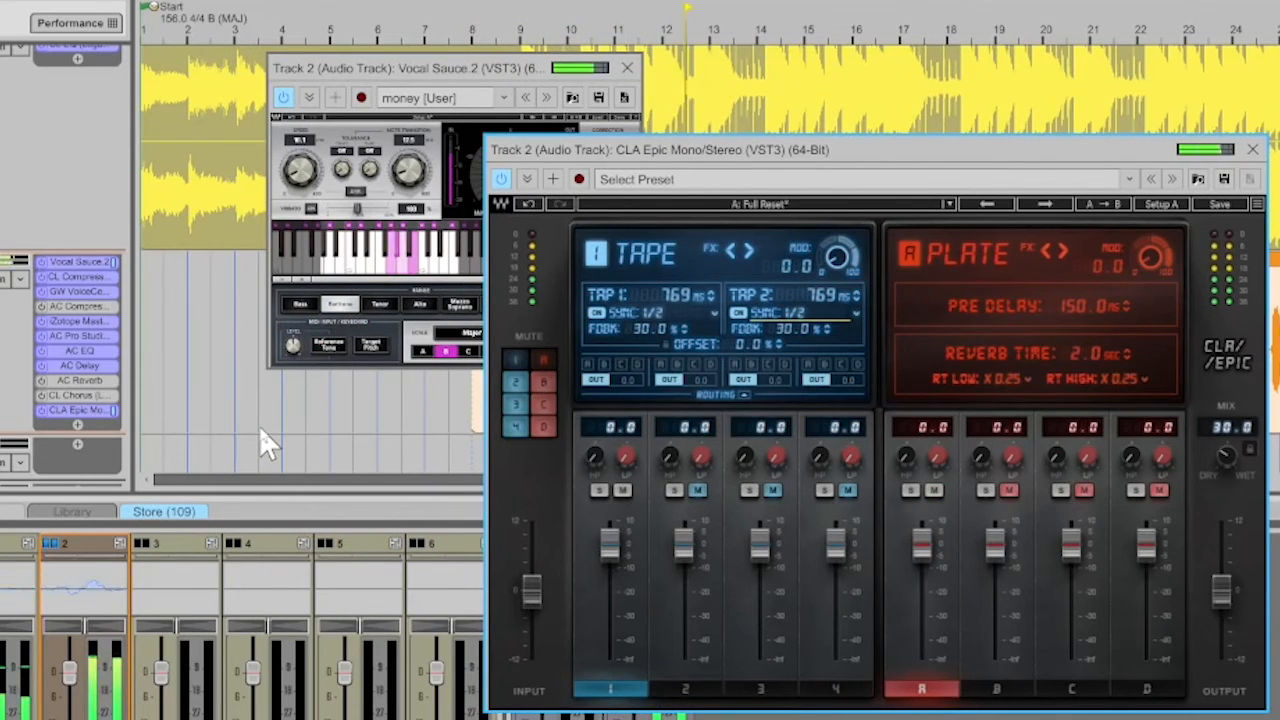
{"action": "key", "text": "space"}
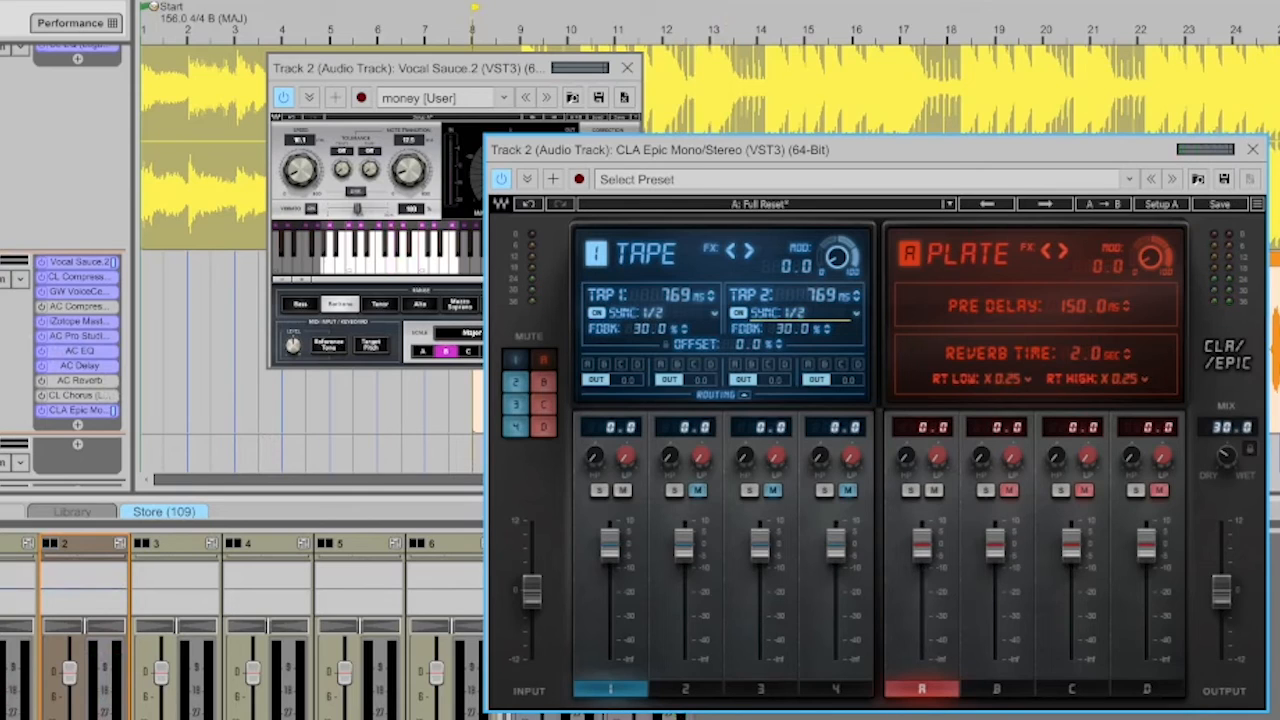
{"action": "left_click", "coordinate": [2, 264]}
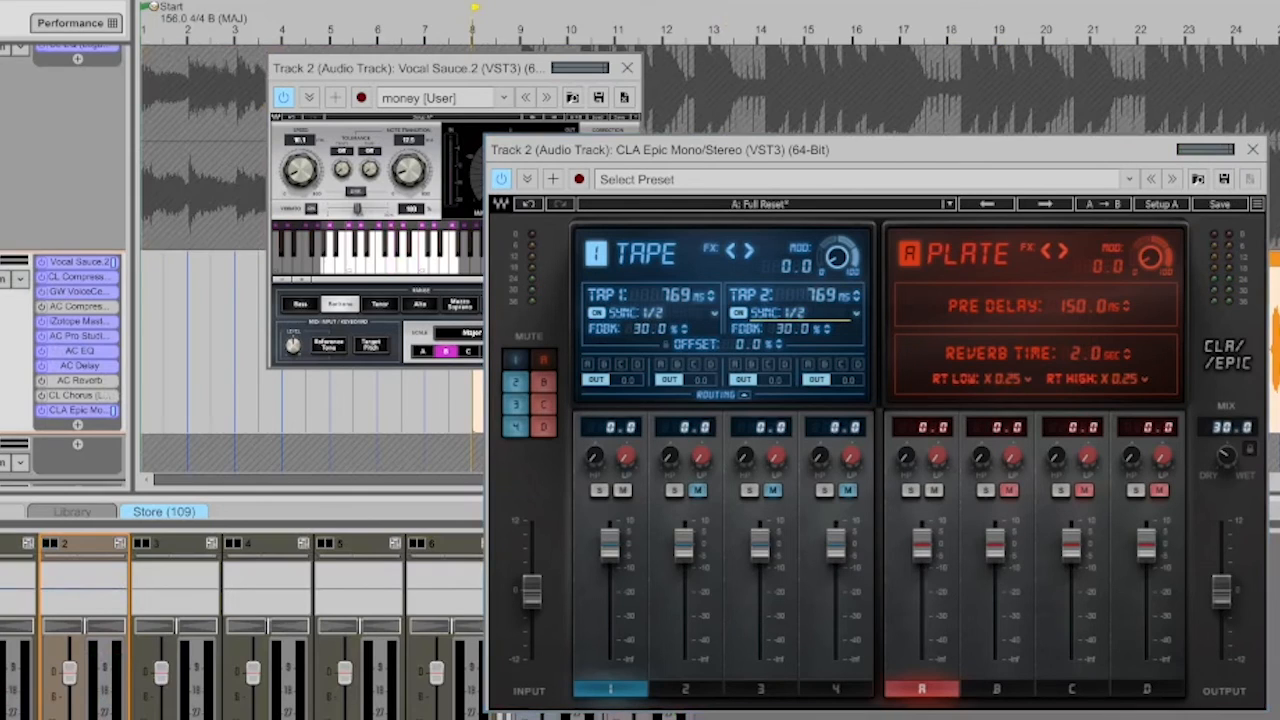
{"action": "key", "text": "space"}
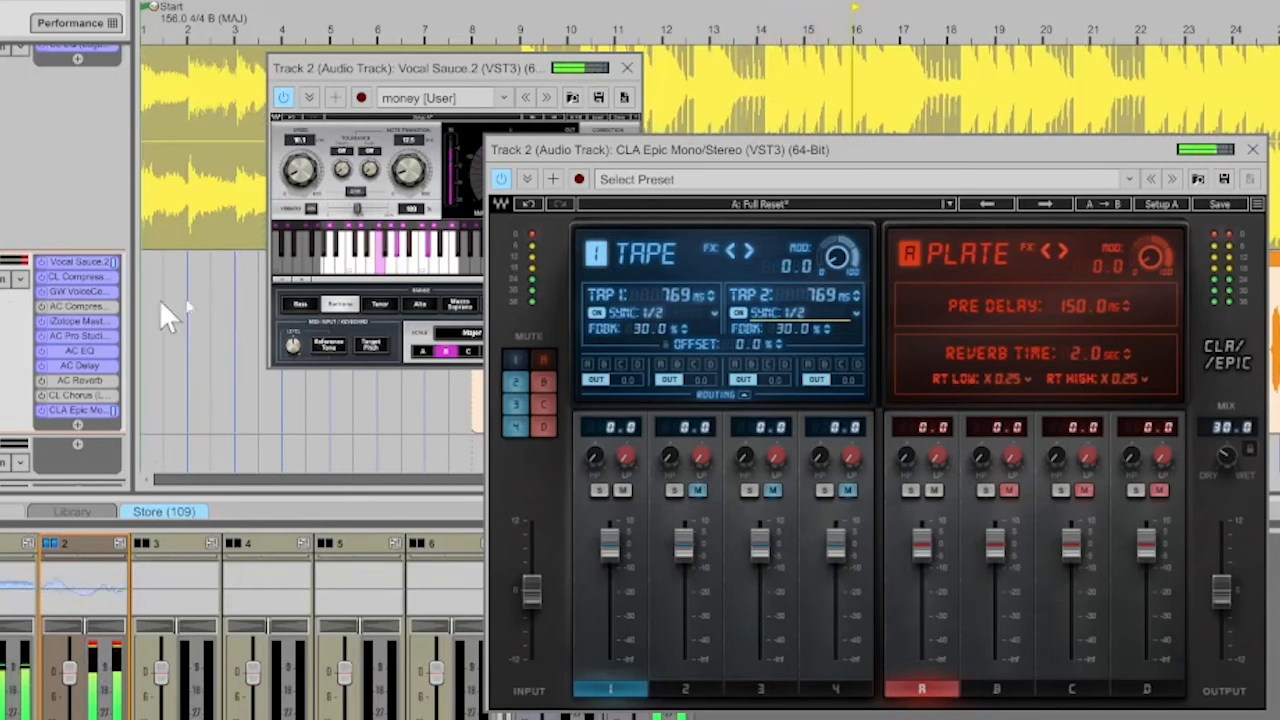
- Close the CLA Epic and Vocal Sauce.2 windows and stop playback
{"action": "left_click", "coordinate": [1251, 149]}
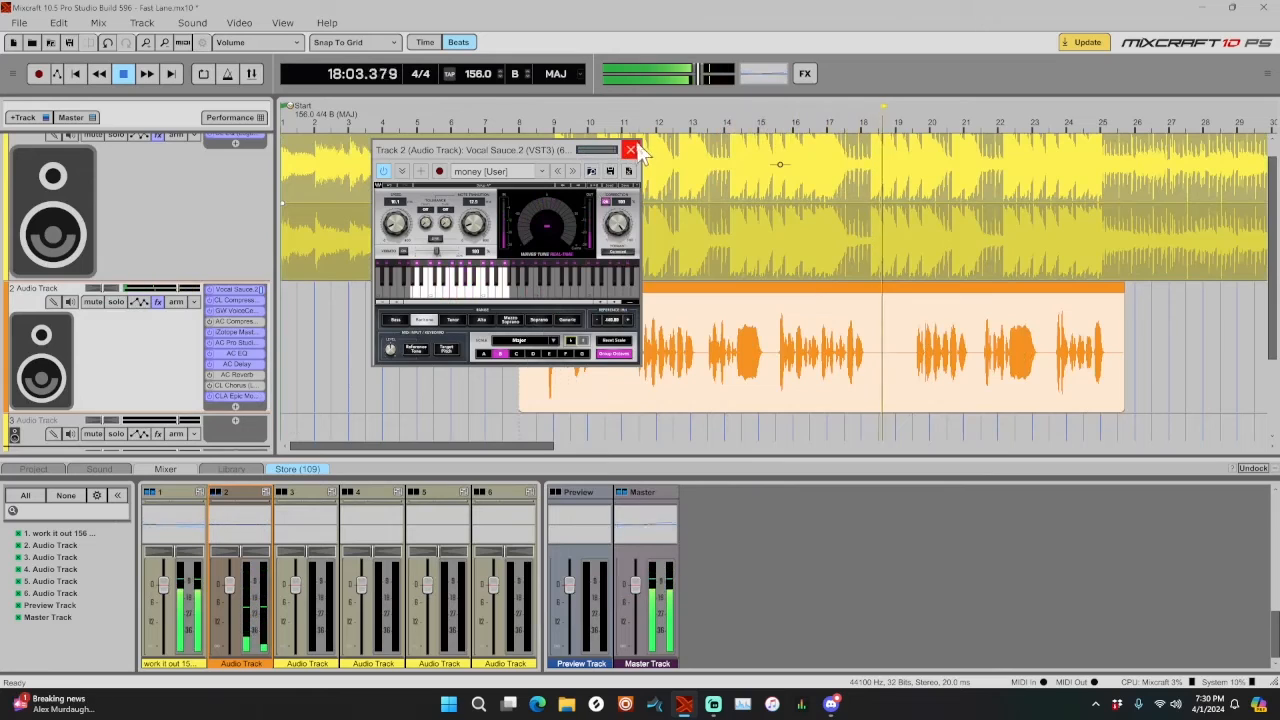
{"action": "left_click", "coordinate": [630, 150]}
{"action": "key", "text": "space"}
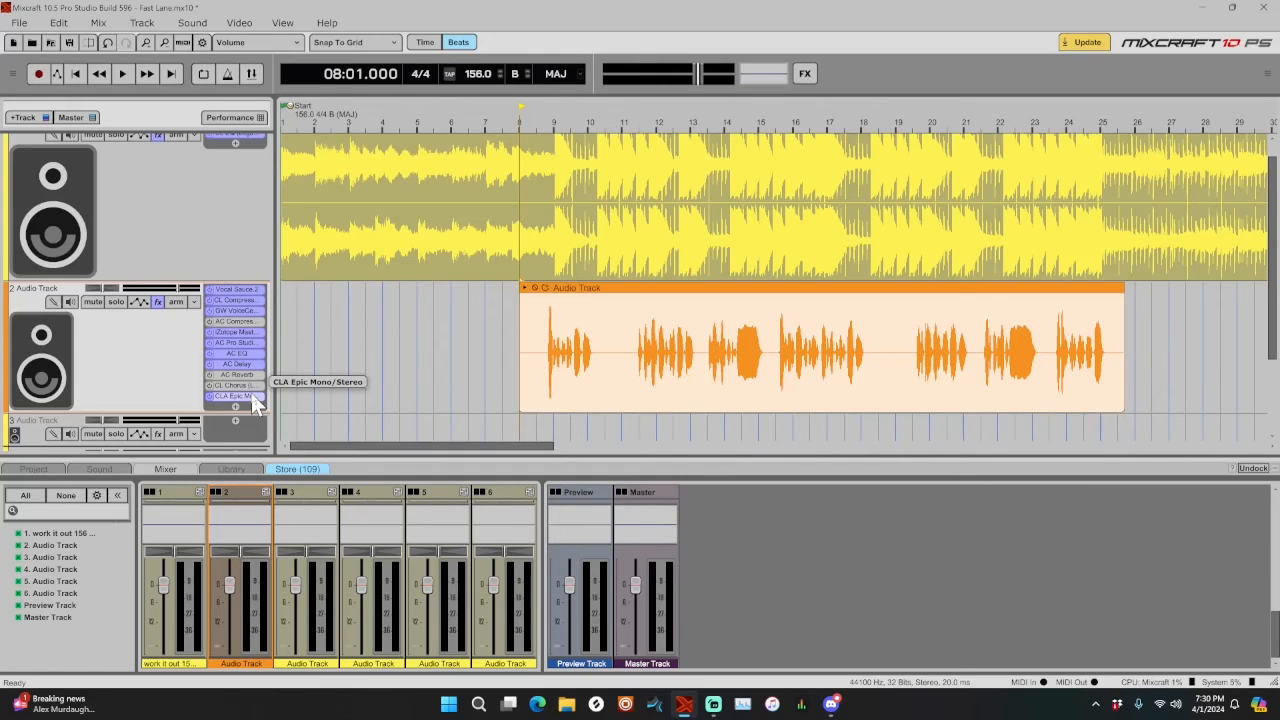
- Load the "0718 King 2.1 NAI" effect chain on track 2
{"action": "left_click", "coordinate": [157, 301]}
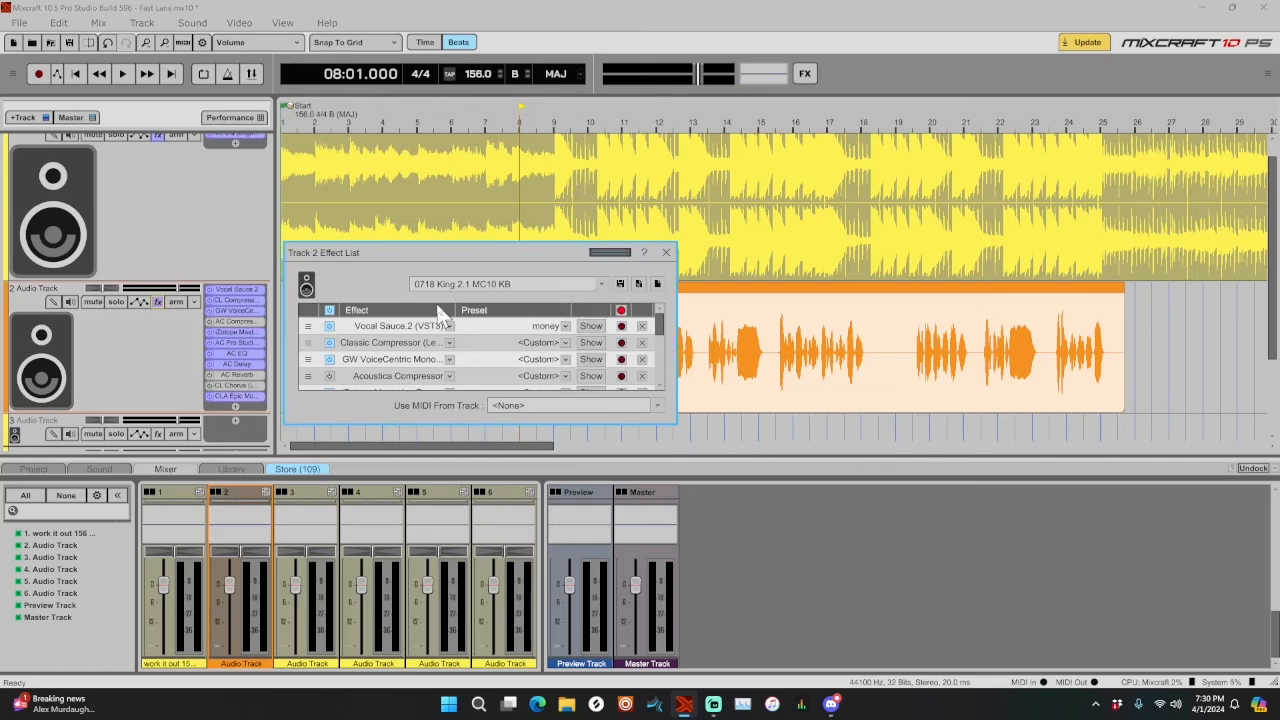
{"action": "left_click", "coordinate": [483, 283]}
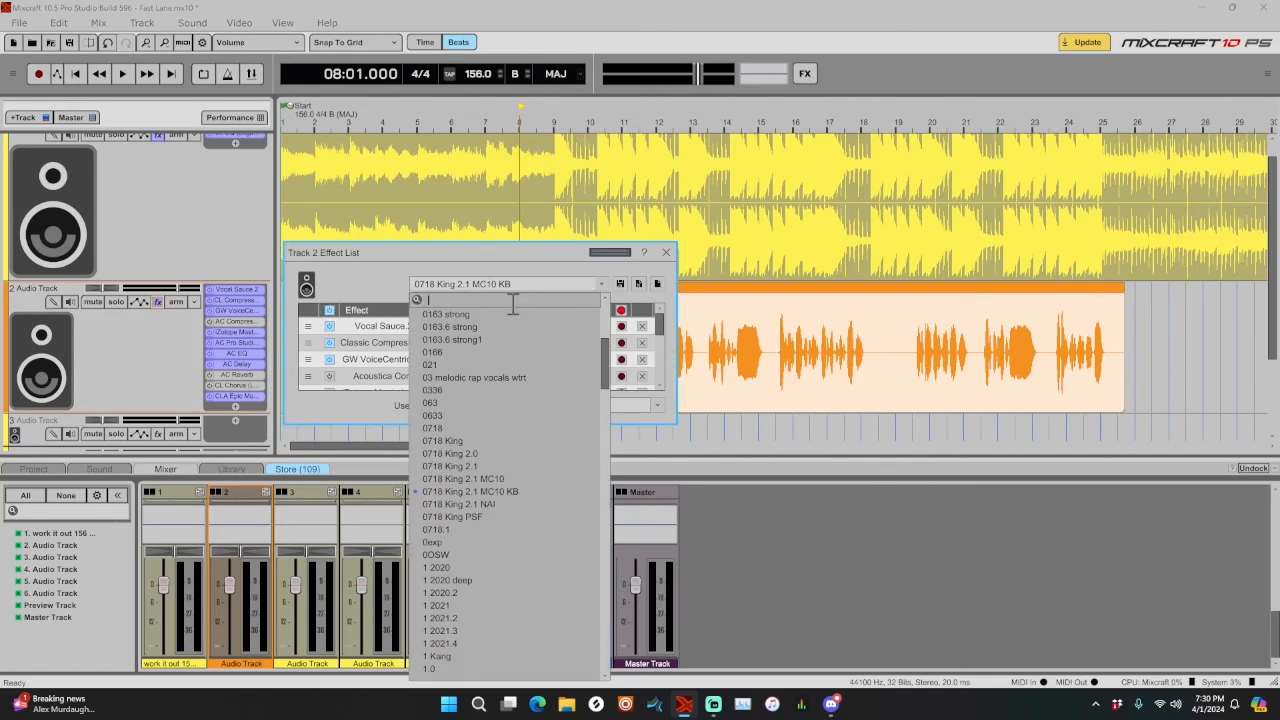
{"action": "left_click", "coordinate": [493, 504]}
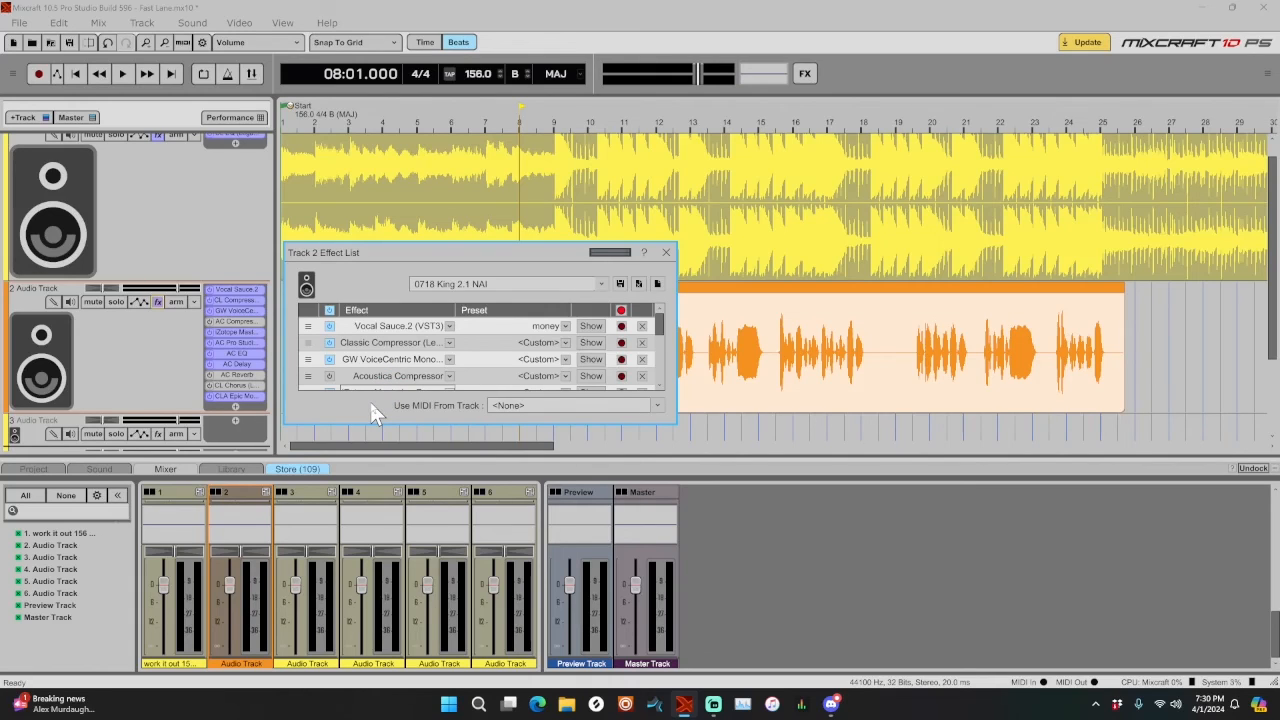
- Replace track 2's effects with the "00 KB S1D" effect chain
{"action": "left_click", "coordinate": [486, 284]}
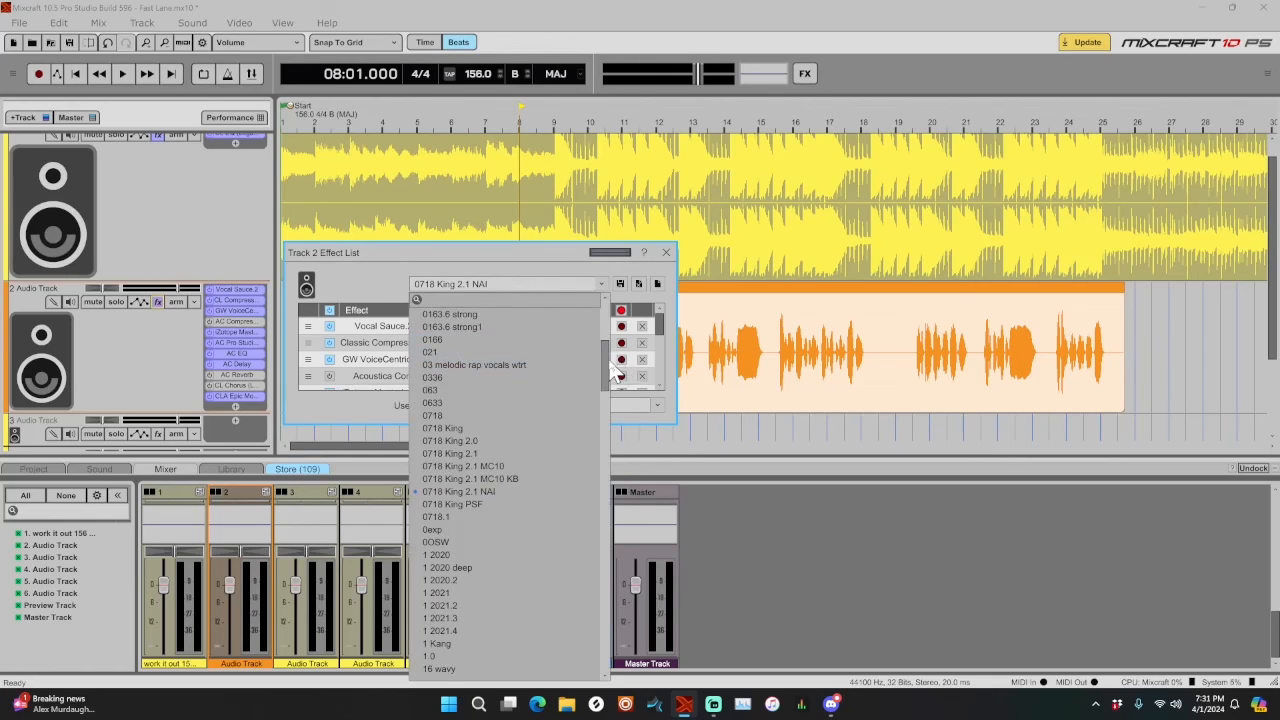
{"action": "left_click_drag", "start_coordinate": [607, 368], "coordinate": [608, 320]}
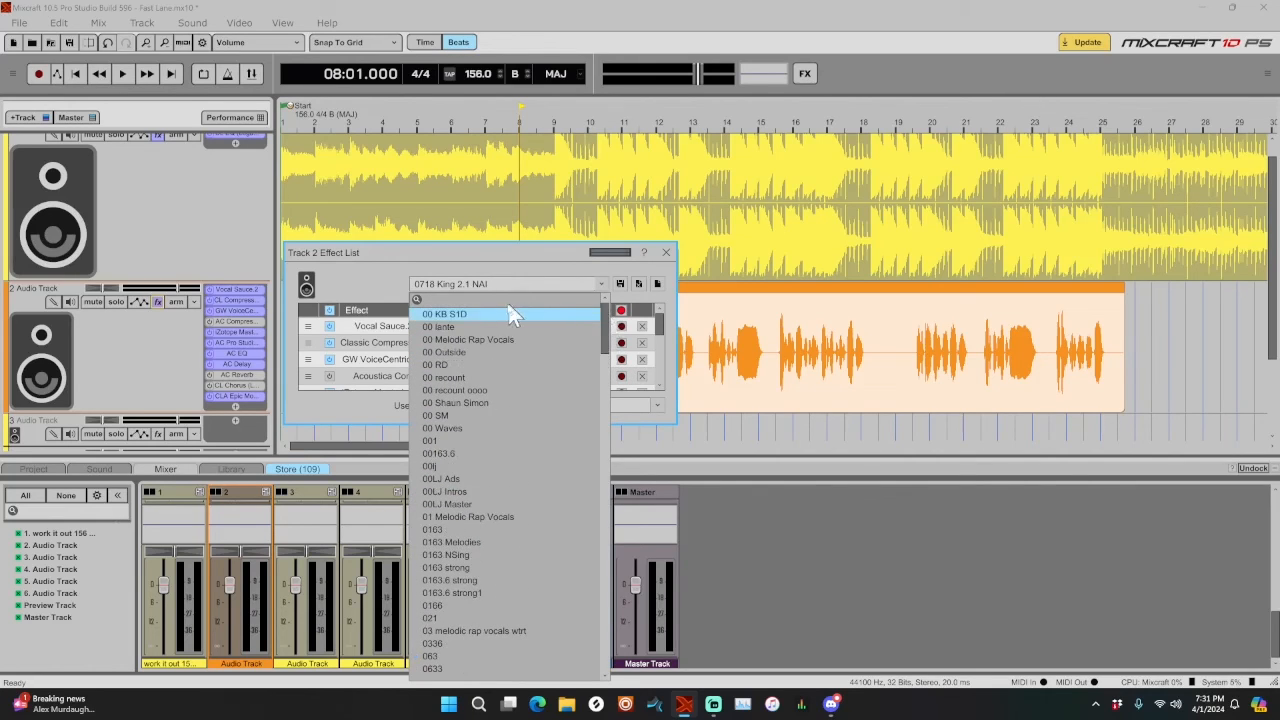
{"action": "left_click", "coordinate": [461, 313]}
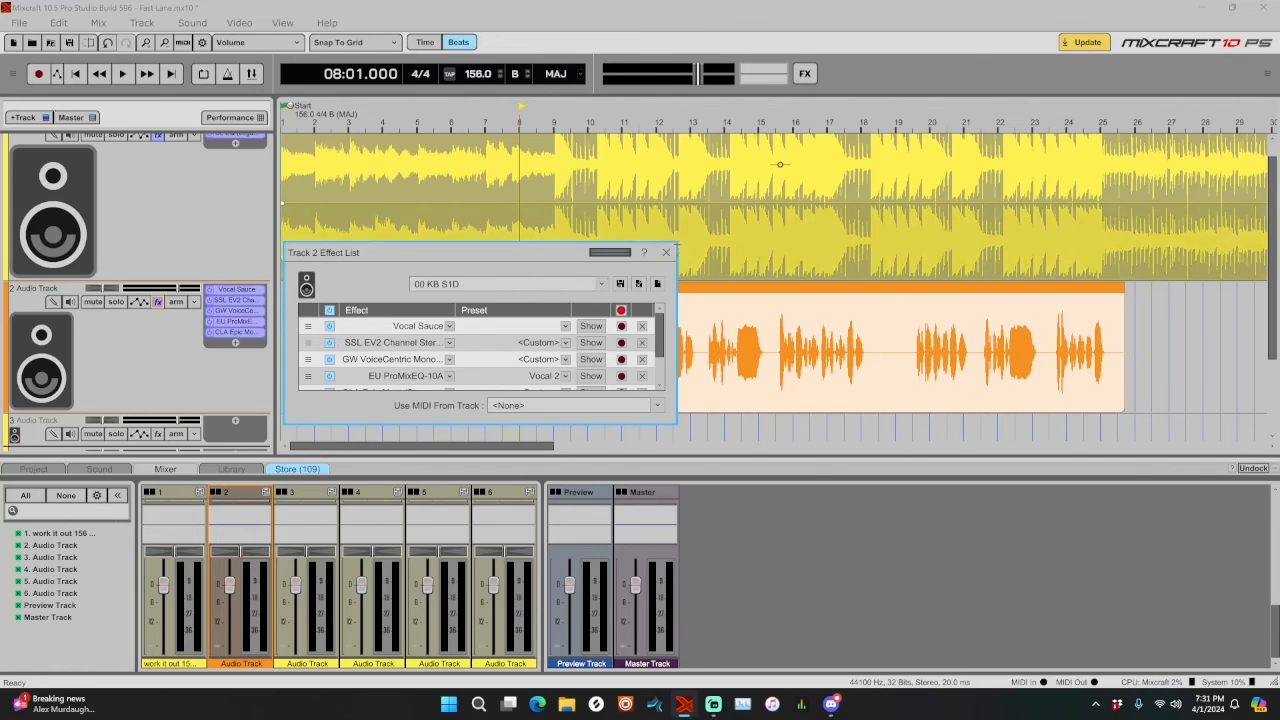
- Close track 2's effect list and look over the EU ProMixEQ-10A settings for the Vocal 2 preset
{"action": "left_click", "coordinate": [666, 253]}
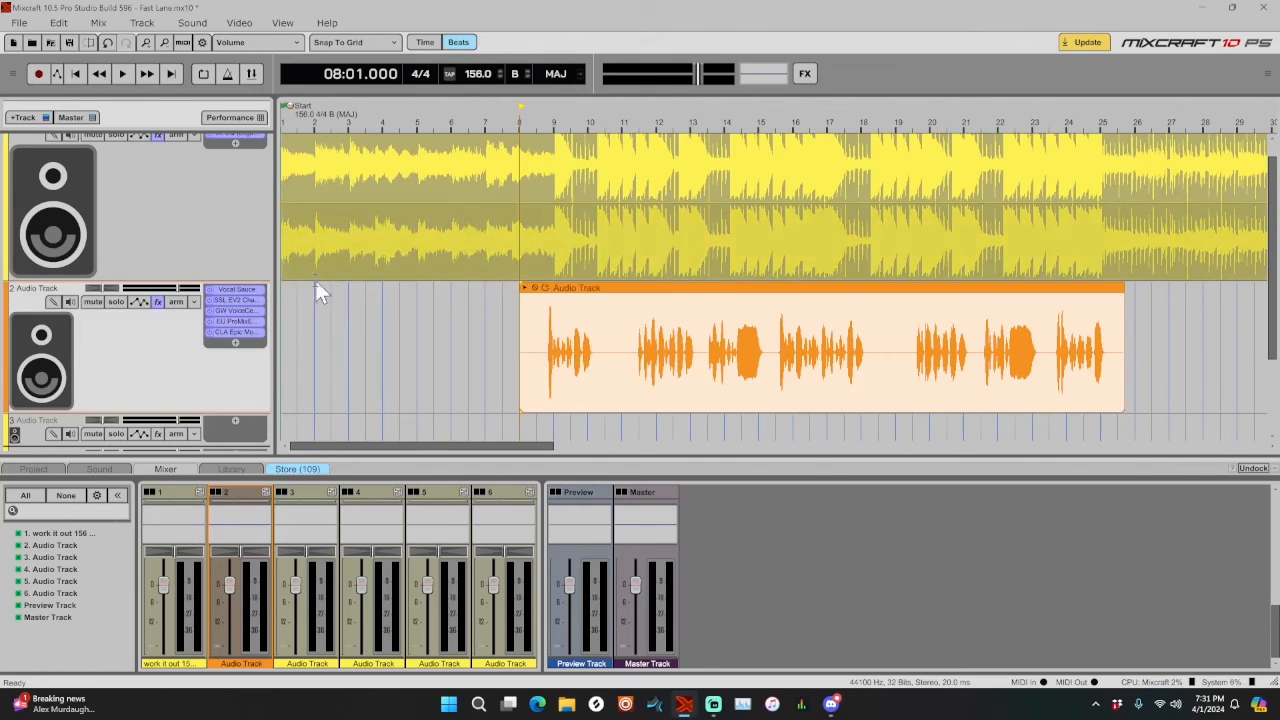
{"action": "left_click", "coordinate": [250, 330]}
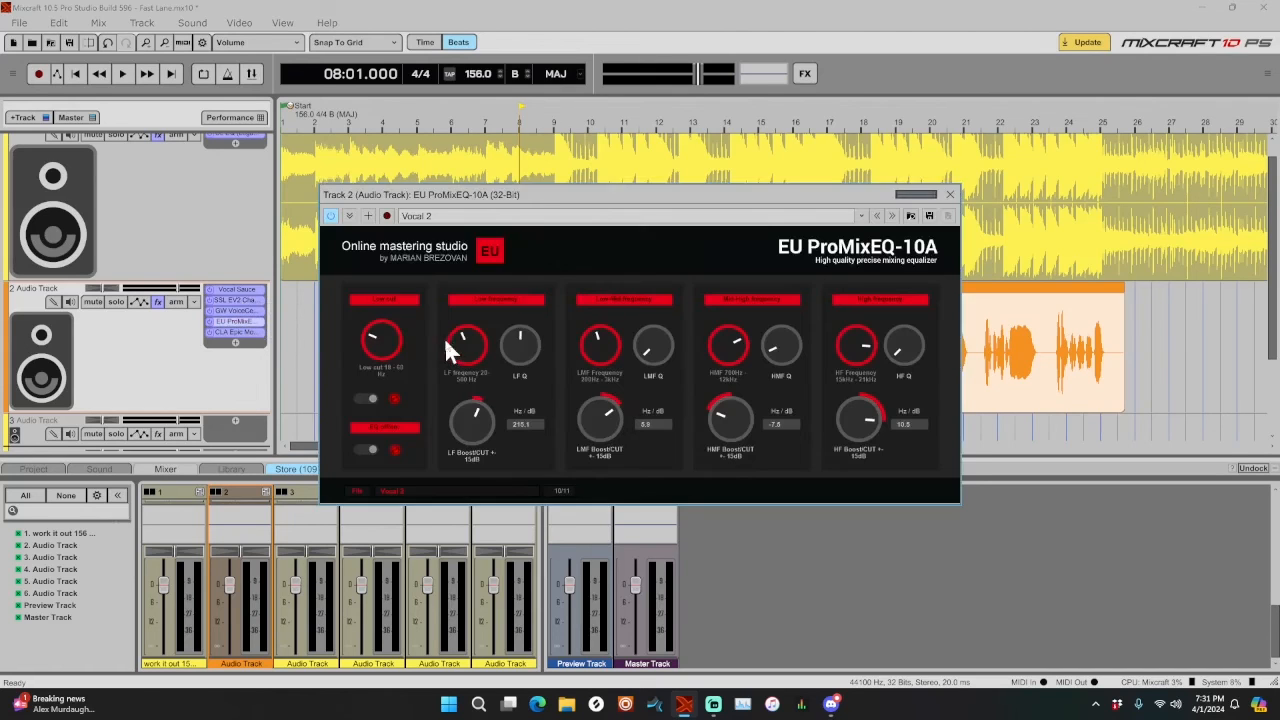
{"action": "left_click", "coordinate": [950, 194]}
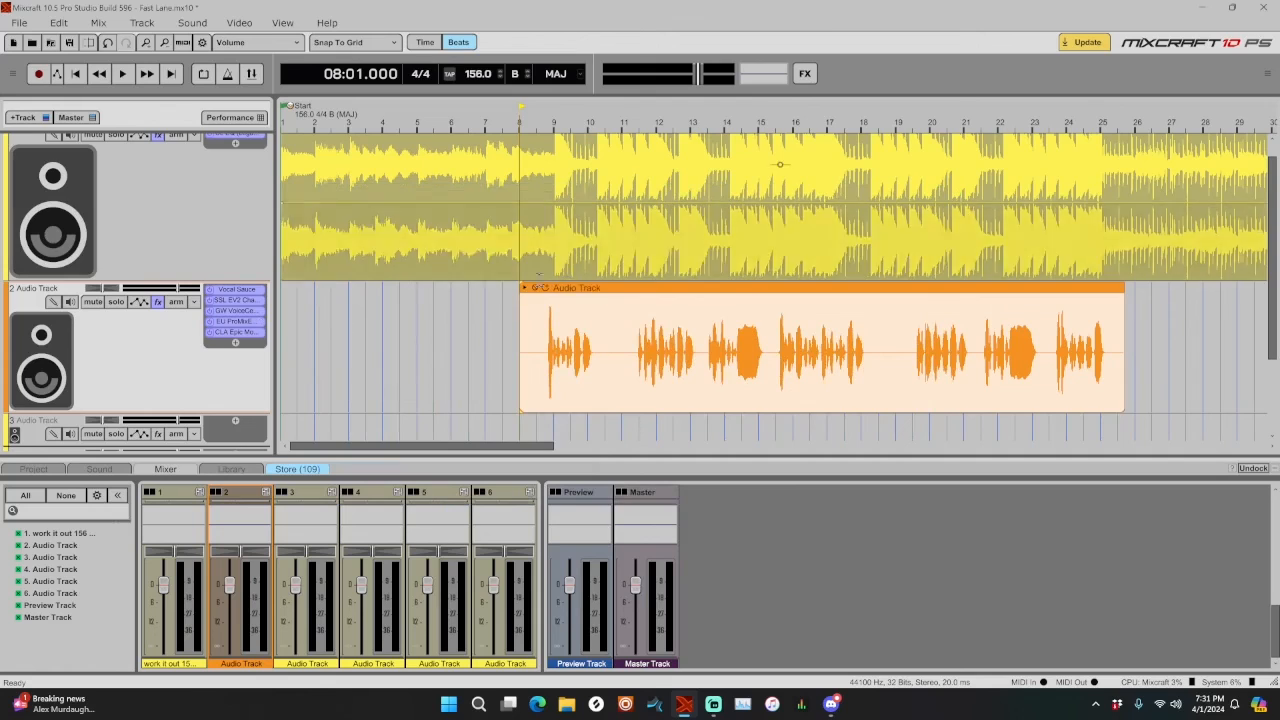
- Set the key to B for the major scale in track 2's Vocal Sauce plug-in and close its window
{"action": "left_click", "coordinate": [237, 291]}
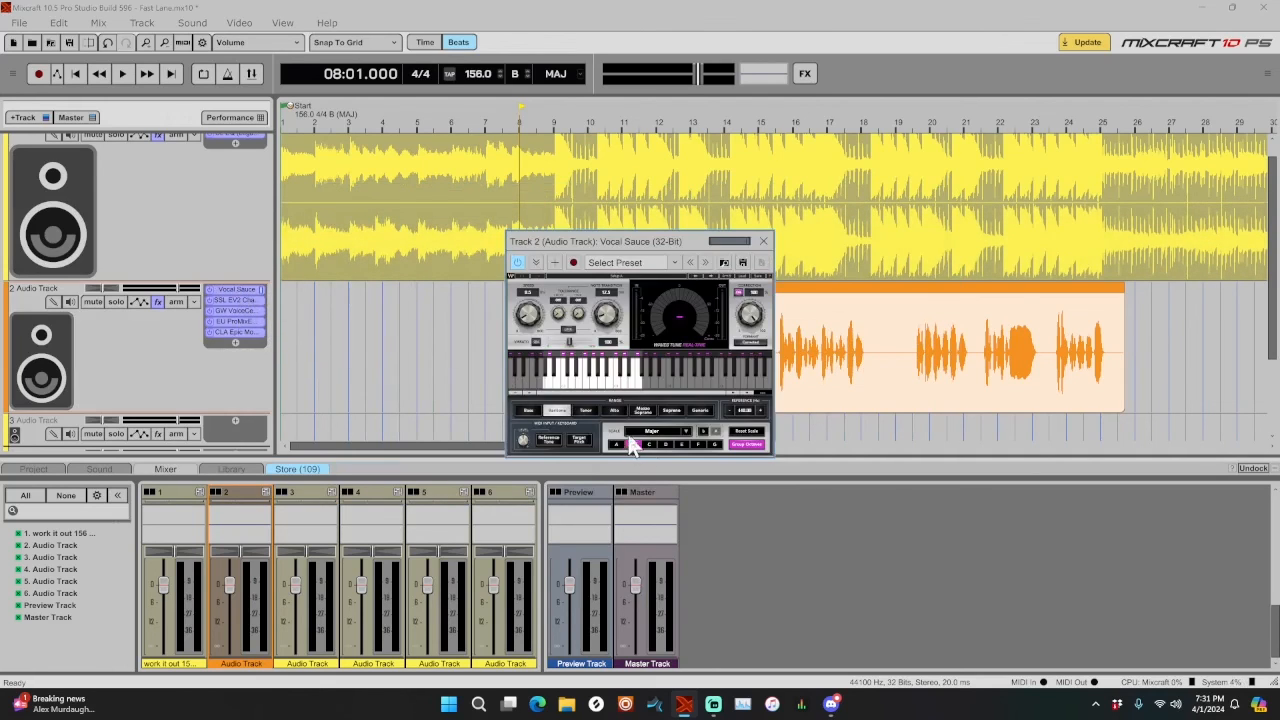
{"action": "left_click", "coordinate": [631, 443]}
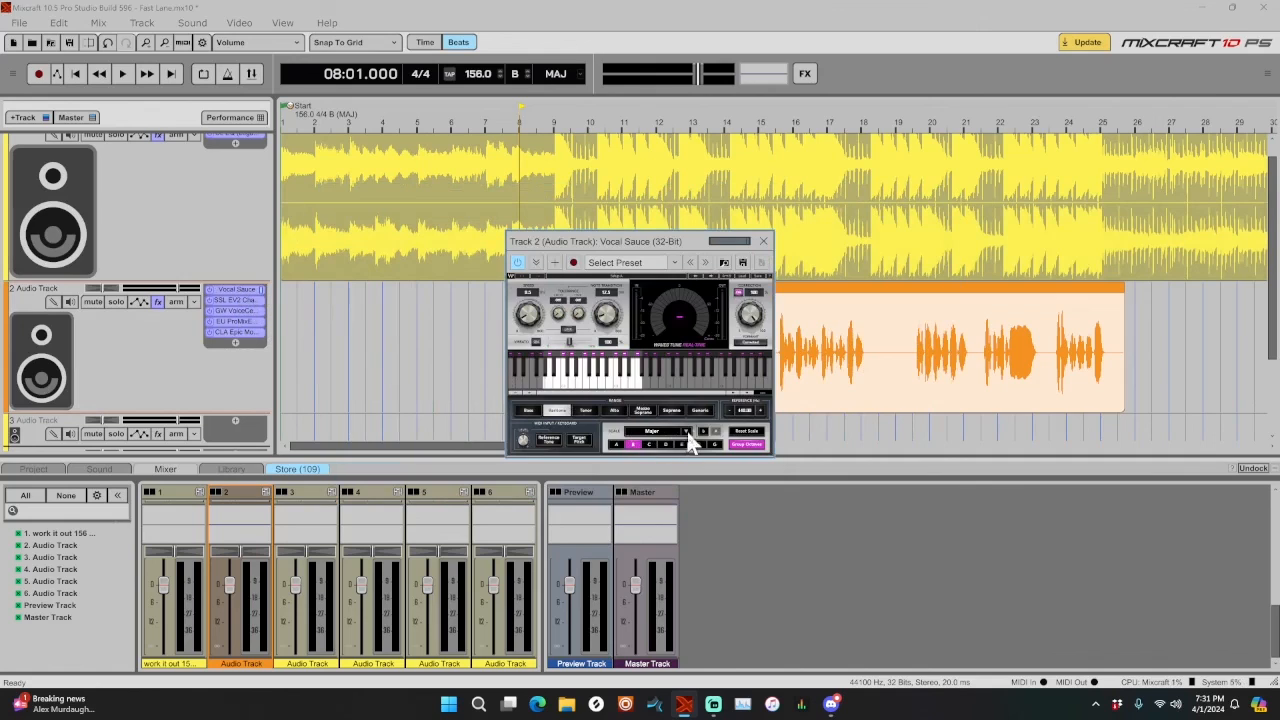
{"action": "left_click", "coordinate": [762, 243]}
- While playing the vocal over the beat, set the sync of both tape delay taps in track 2's CLA Epic to 1/2
{"action": "left_click", "coordinate": [820, 322]}
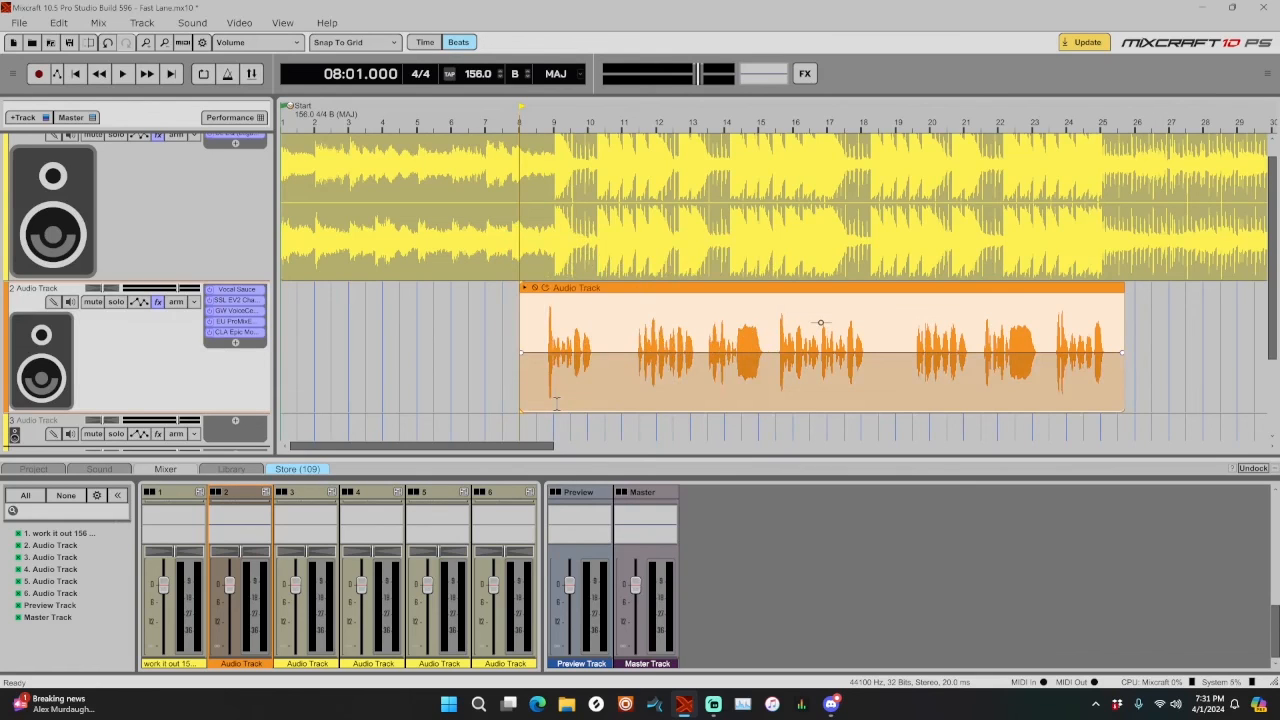
{"action": "key", "text": "space"}
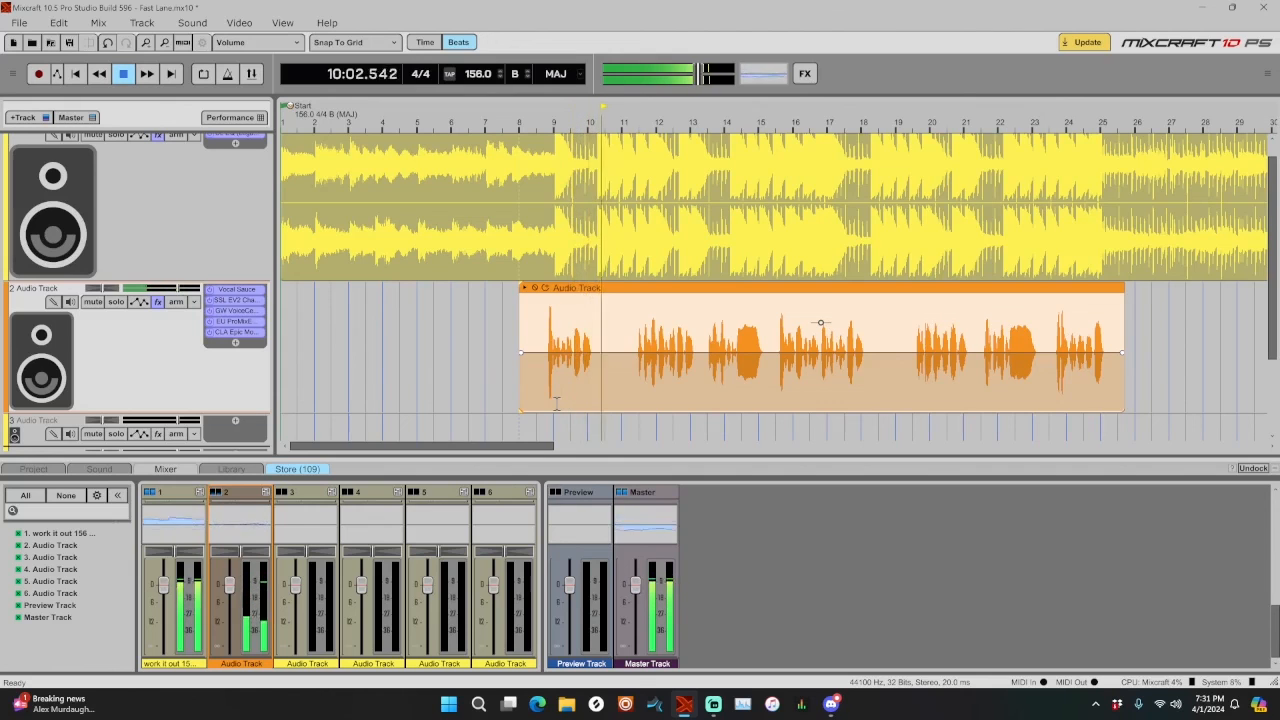
{"action": "left_click", "coordinate": [240, 332]}
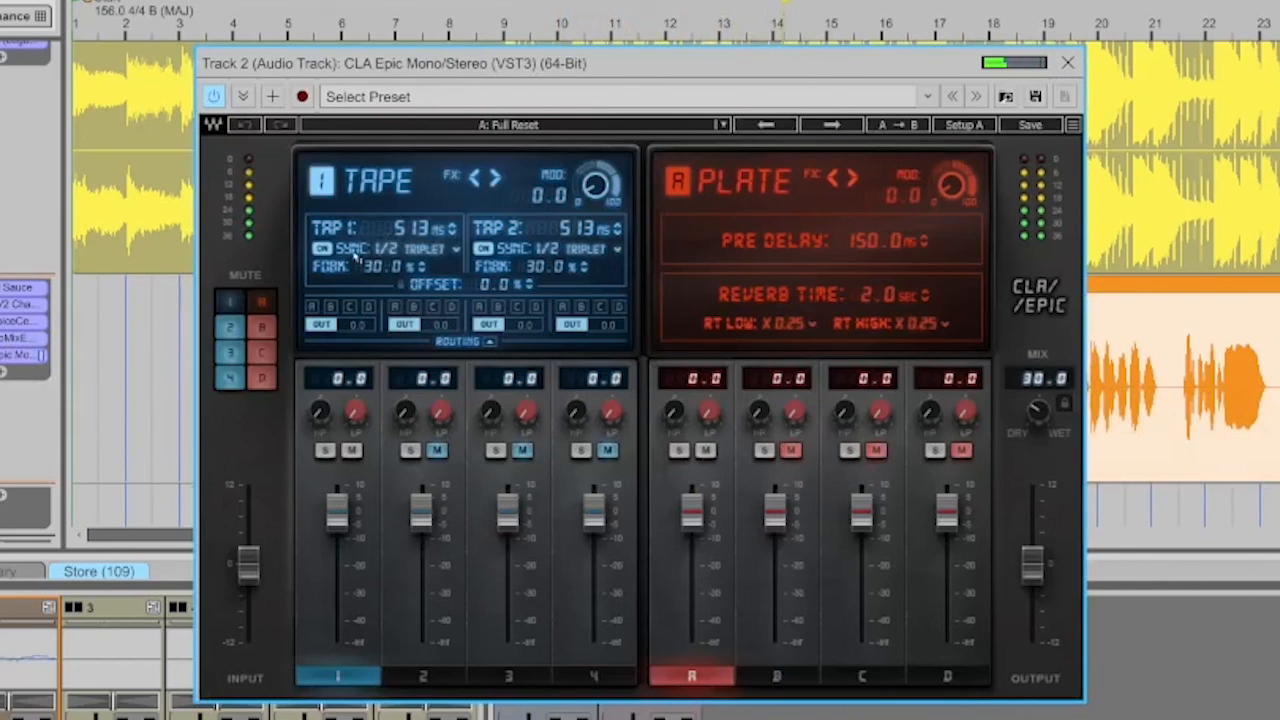
{"action": "scroll", "coordinate": [376, 249], "scroll_direction": "up", "scroll_amount": 1}
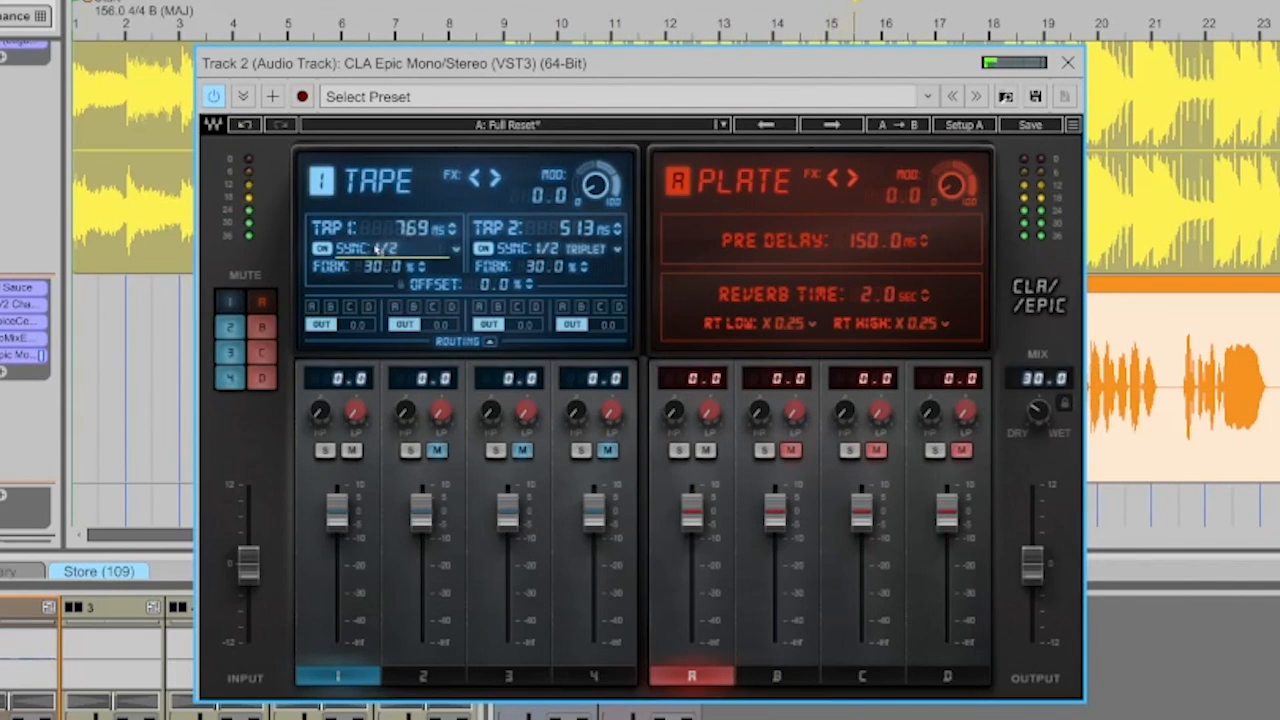
{"action": "scroll", "coordinate": [376, 249], "scroll_direction": "up", "scroll_amount": 1}
{"action": "scroll", "coordinate": [376, 249], "scroll_direction": "down", "scroll_amount": 12}
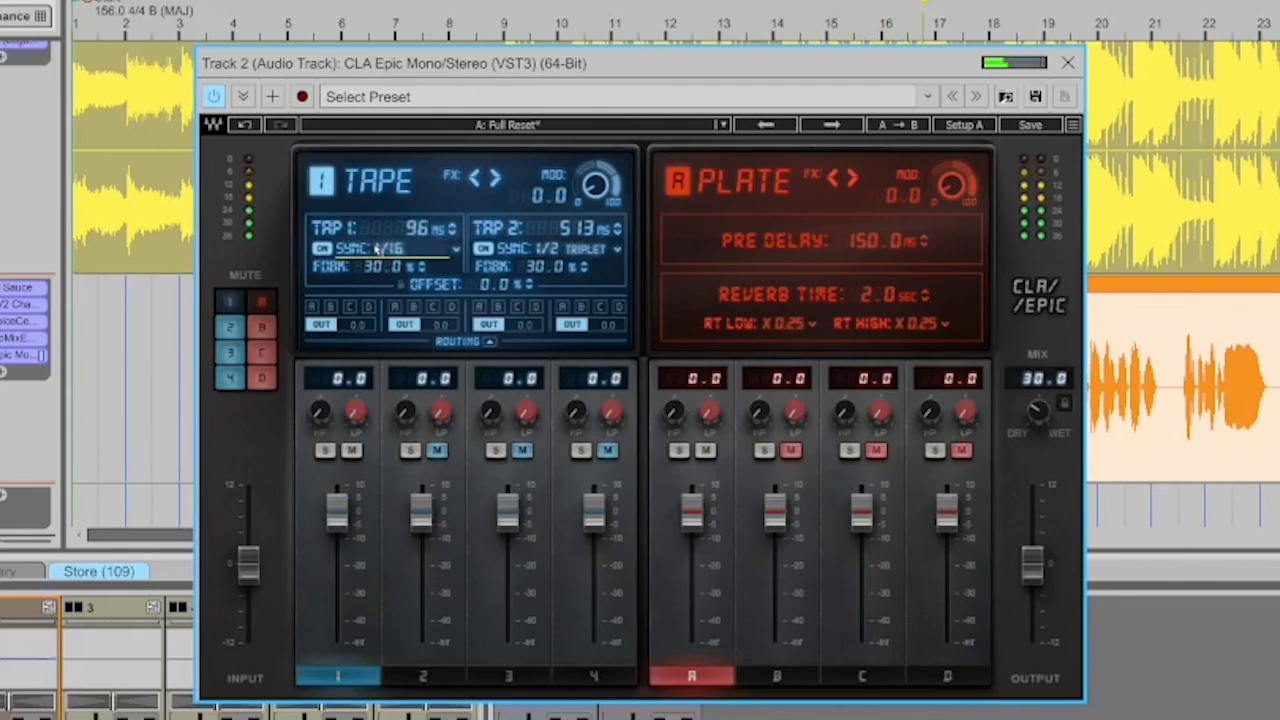
{"action": "scroll", "coordinate": [377, 248], "scroll_direction": "up", "scroll_amount": 3}
{"action": "scroll", "coordinate": [377, 248], "scroll_direction": "up", "scroll_amount": 1}
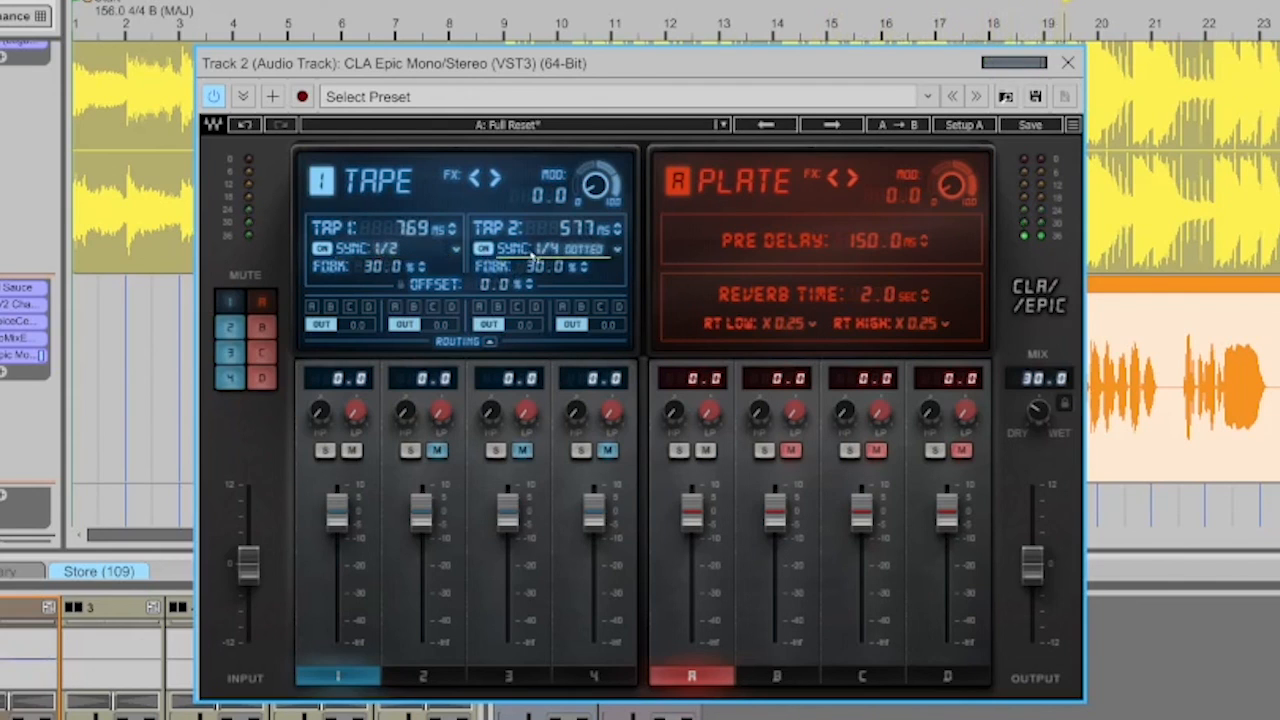
{"action": "scroll", "coordinate": [527, 249], "scroll_direction": "up", "scroll_amount": 1}
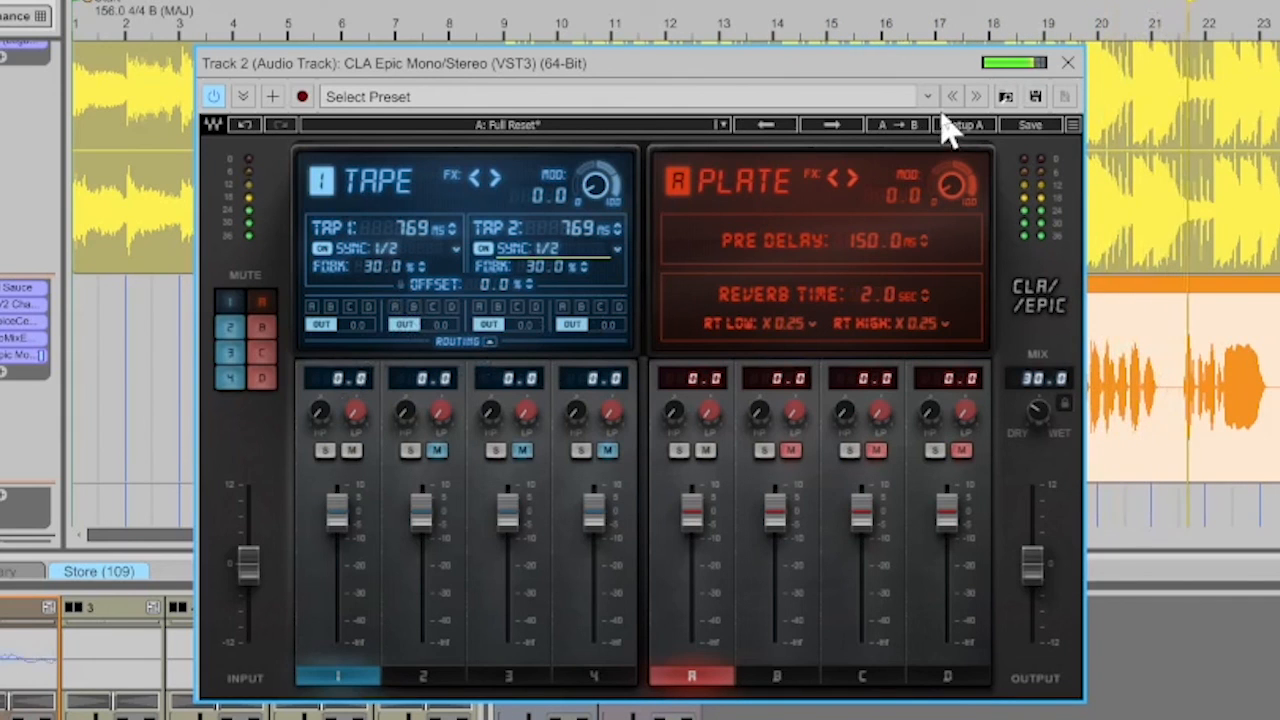
{"action": "left_click", "coordinate": [1068, 63]}
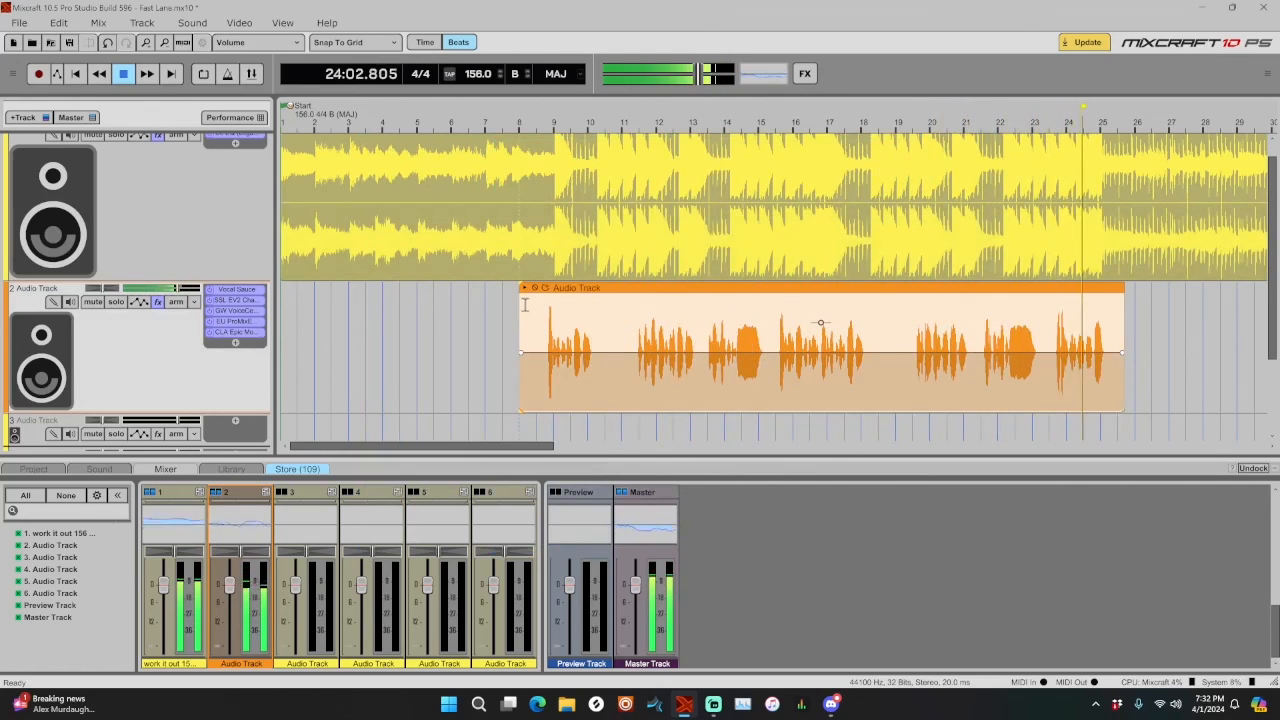
{"action": "key", "text": "space"}
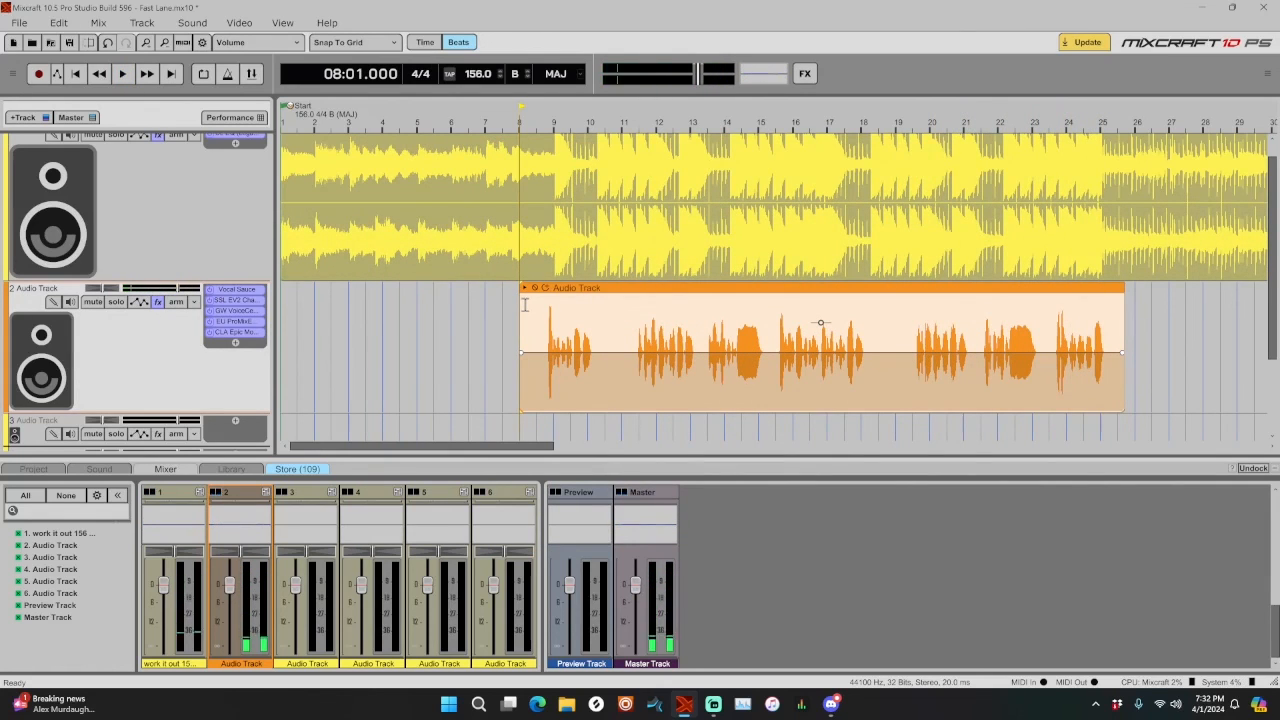